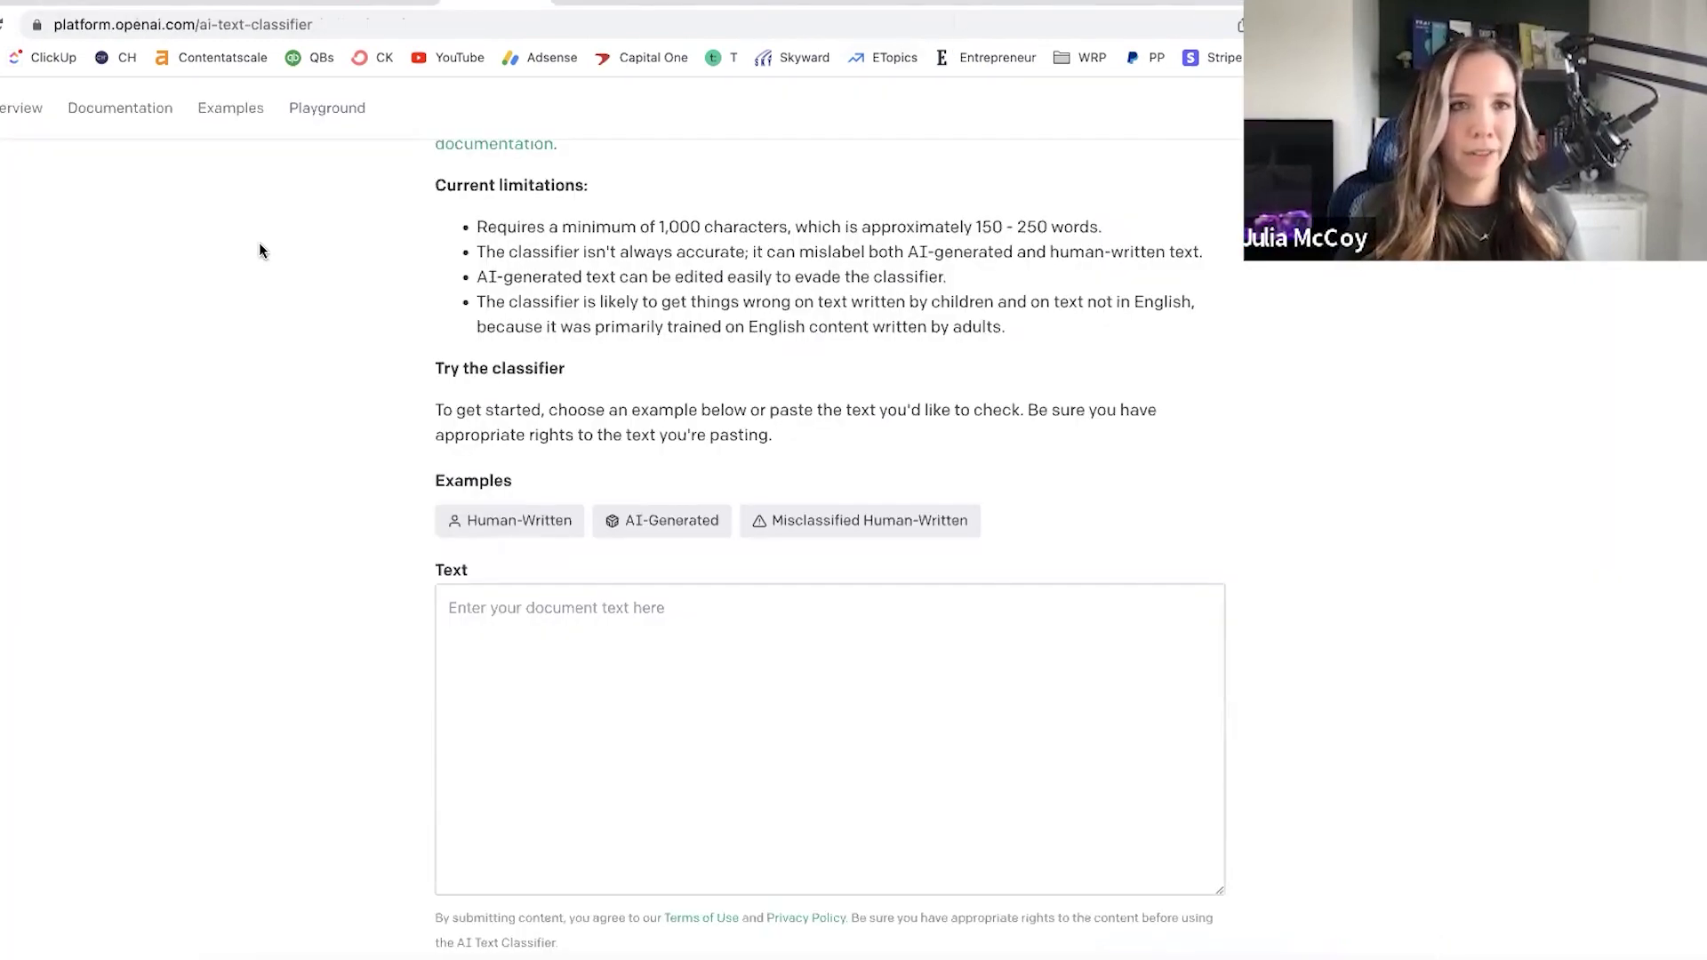
# - Point out the classifier page's web address and put focus in its empty text box
pyautogui.click(168, 21)
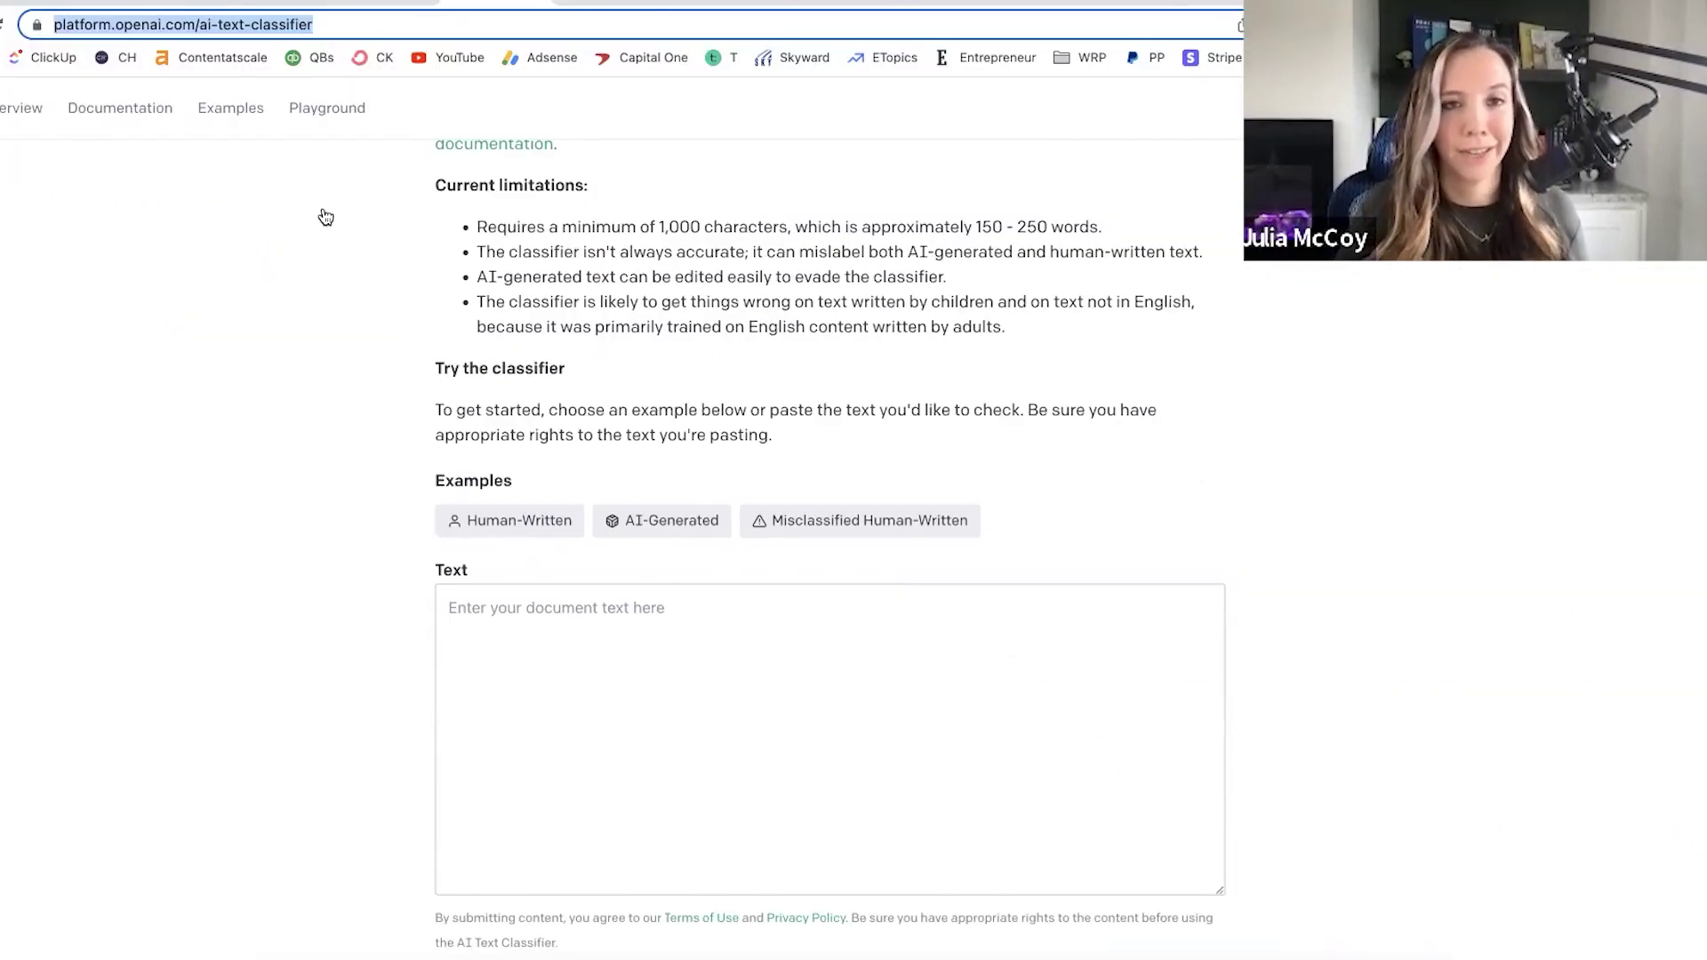
pyautogui.click(325, 217)
pyautogui.scroll(3, 326, 216)
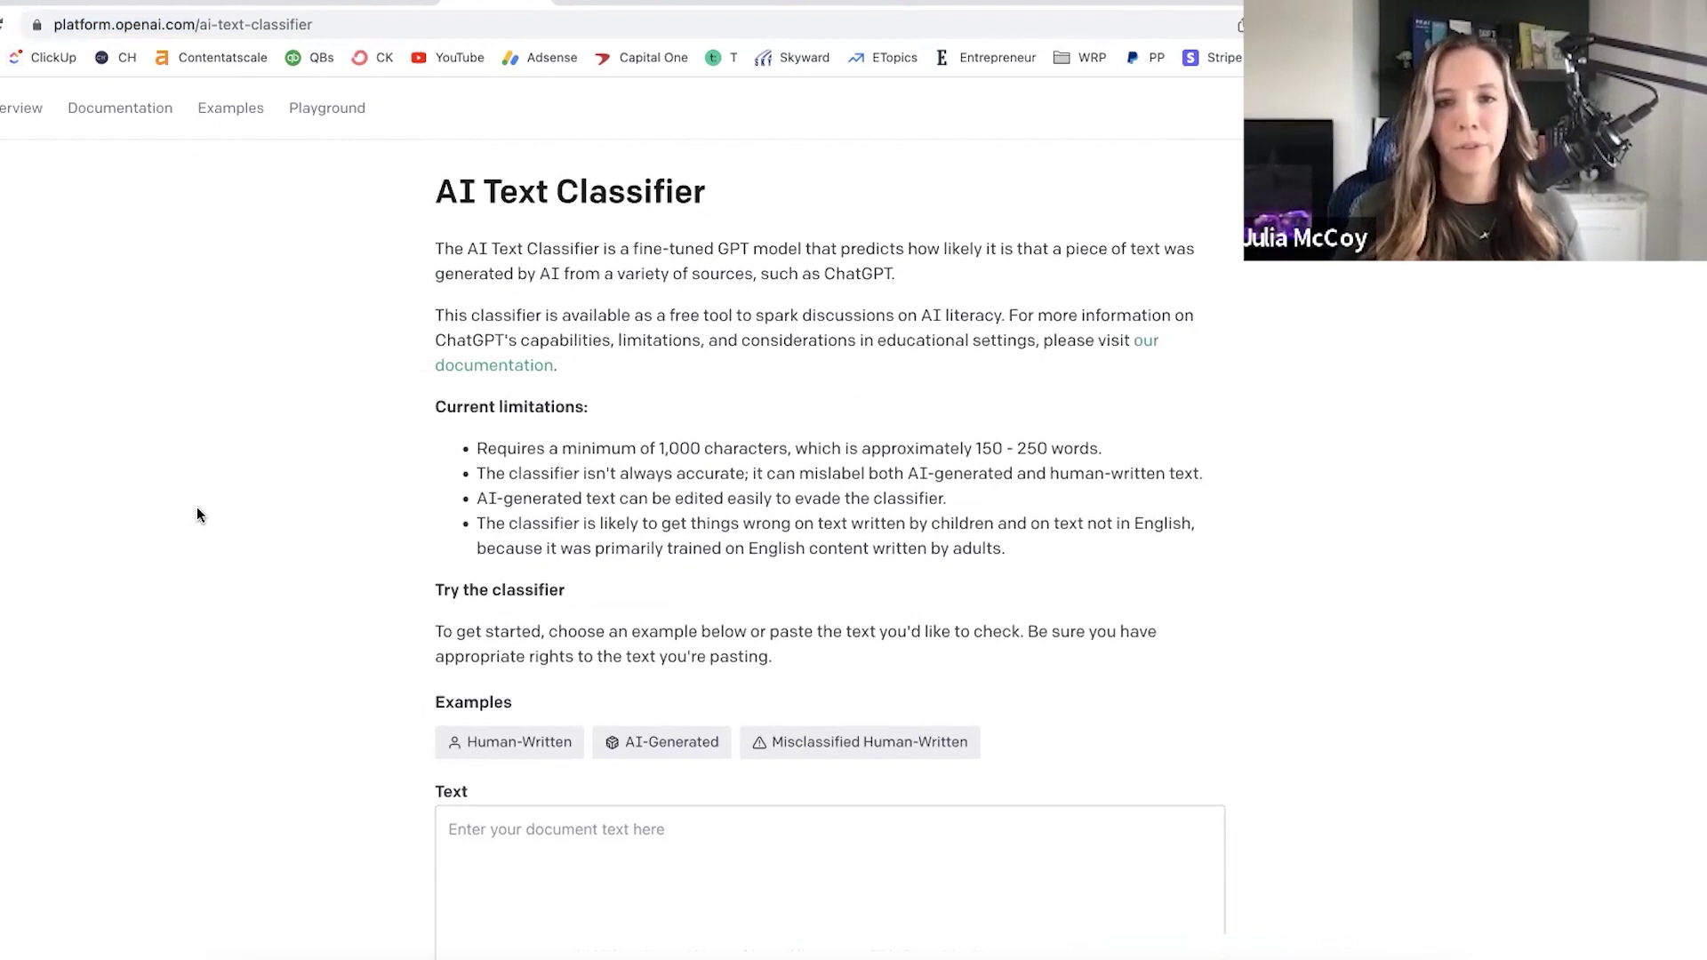
pyautogui.scroll(-5, 198, 513)
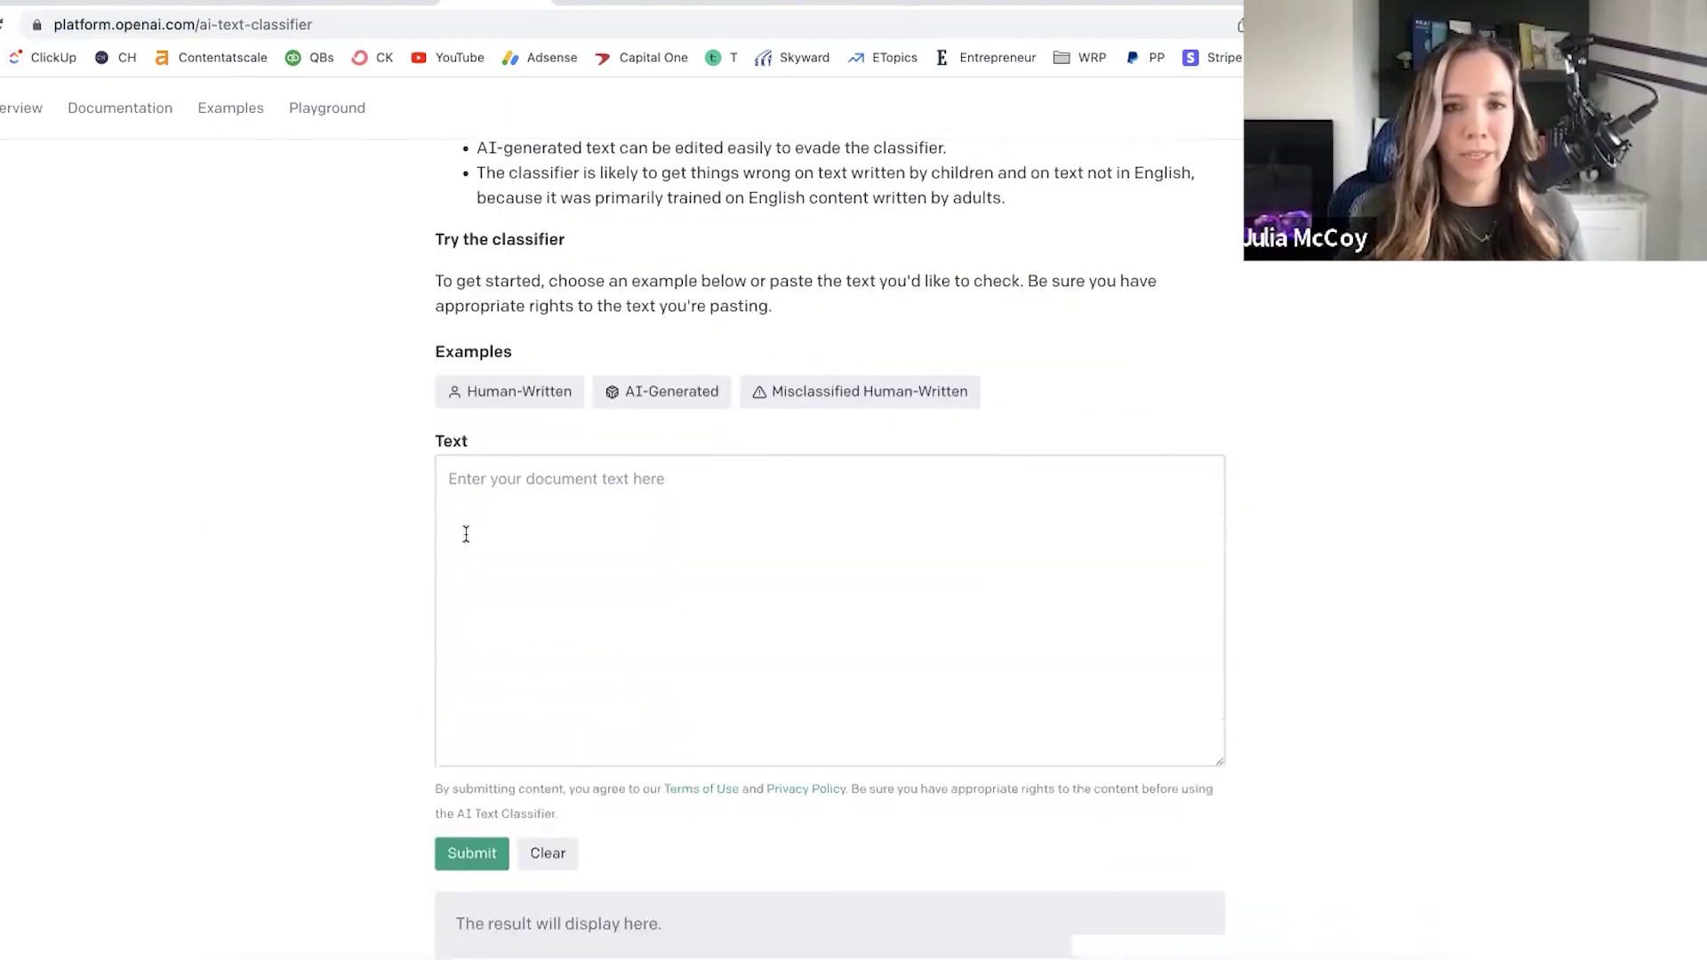
pyautogui.click(465, 533)
pyautogui.scroll(-1, 875, 613)
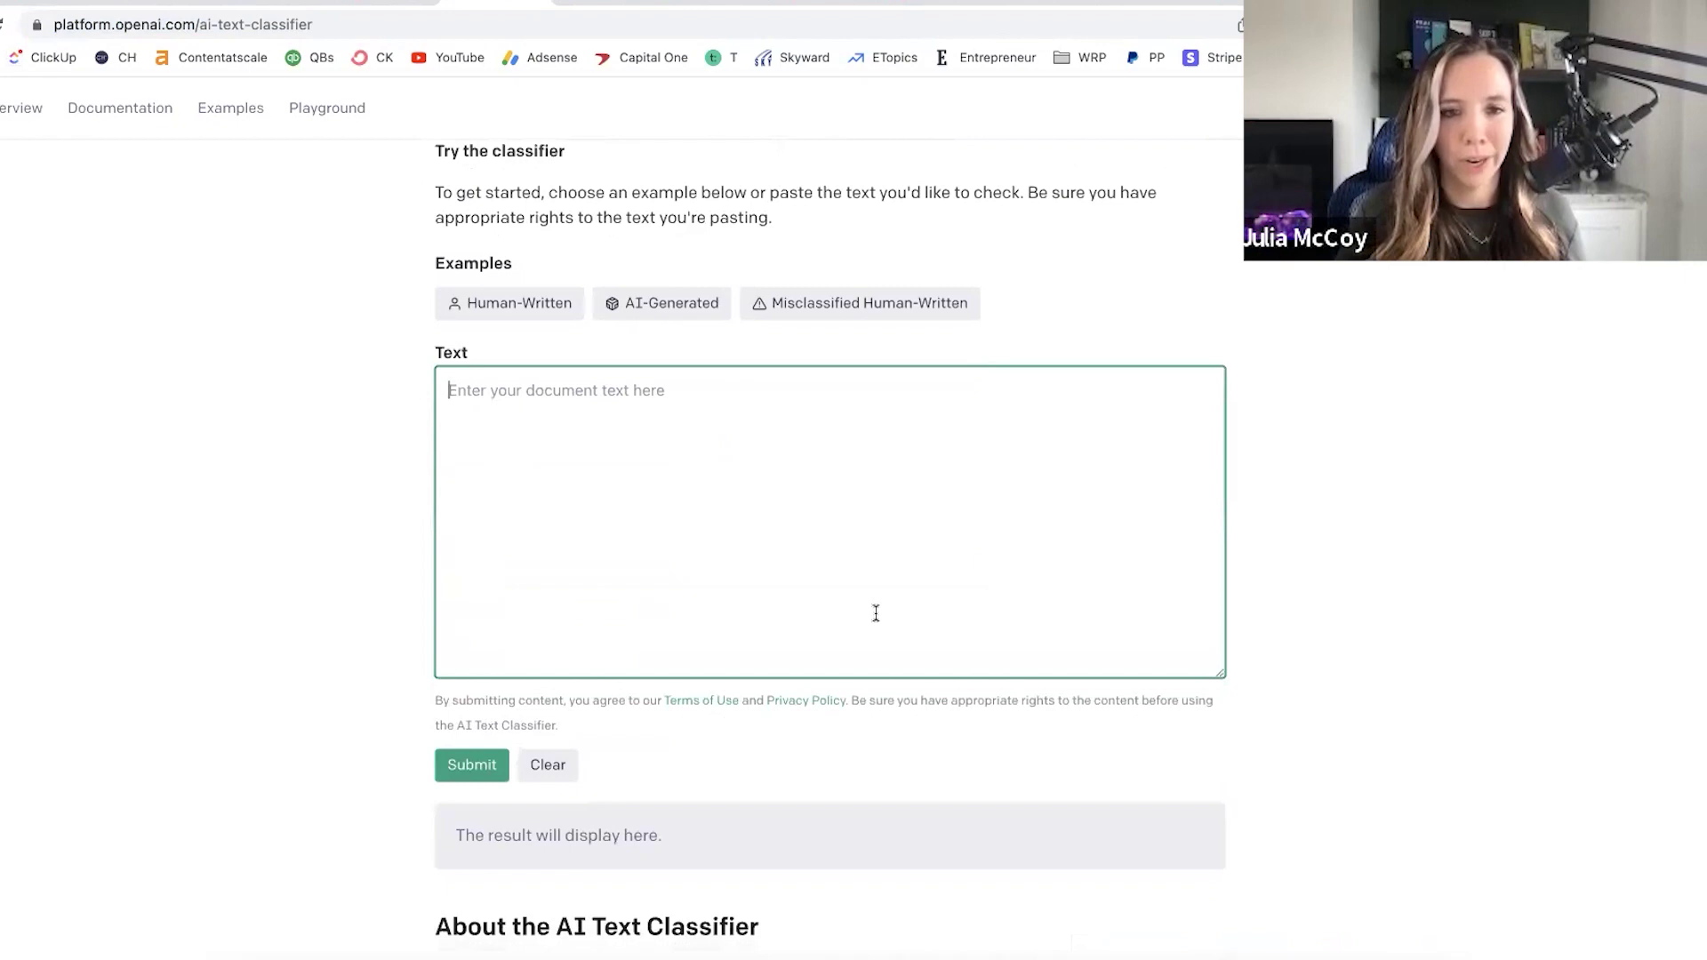
pyautogui.scroll(-5, 876, 613)
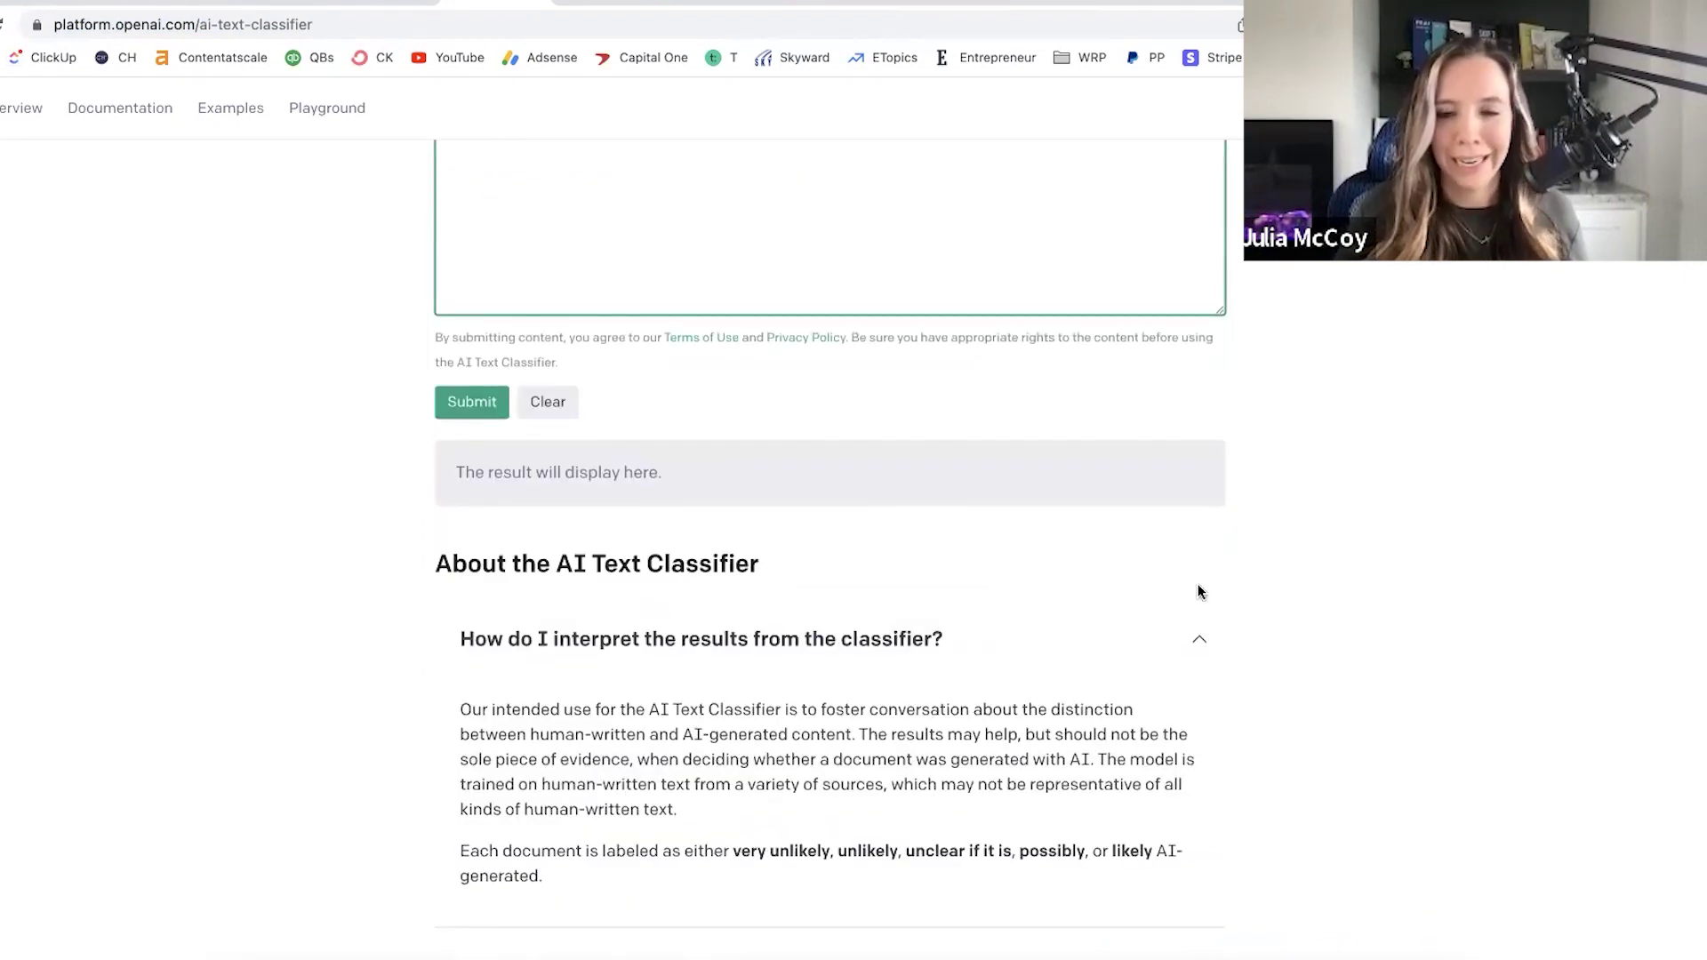
# - Select all of the pillar content strategy post in Word, then switch back to the browser
pyautogui.click(981, 956)
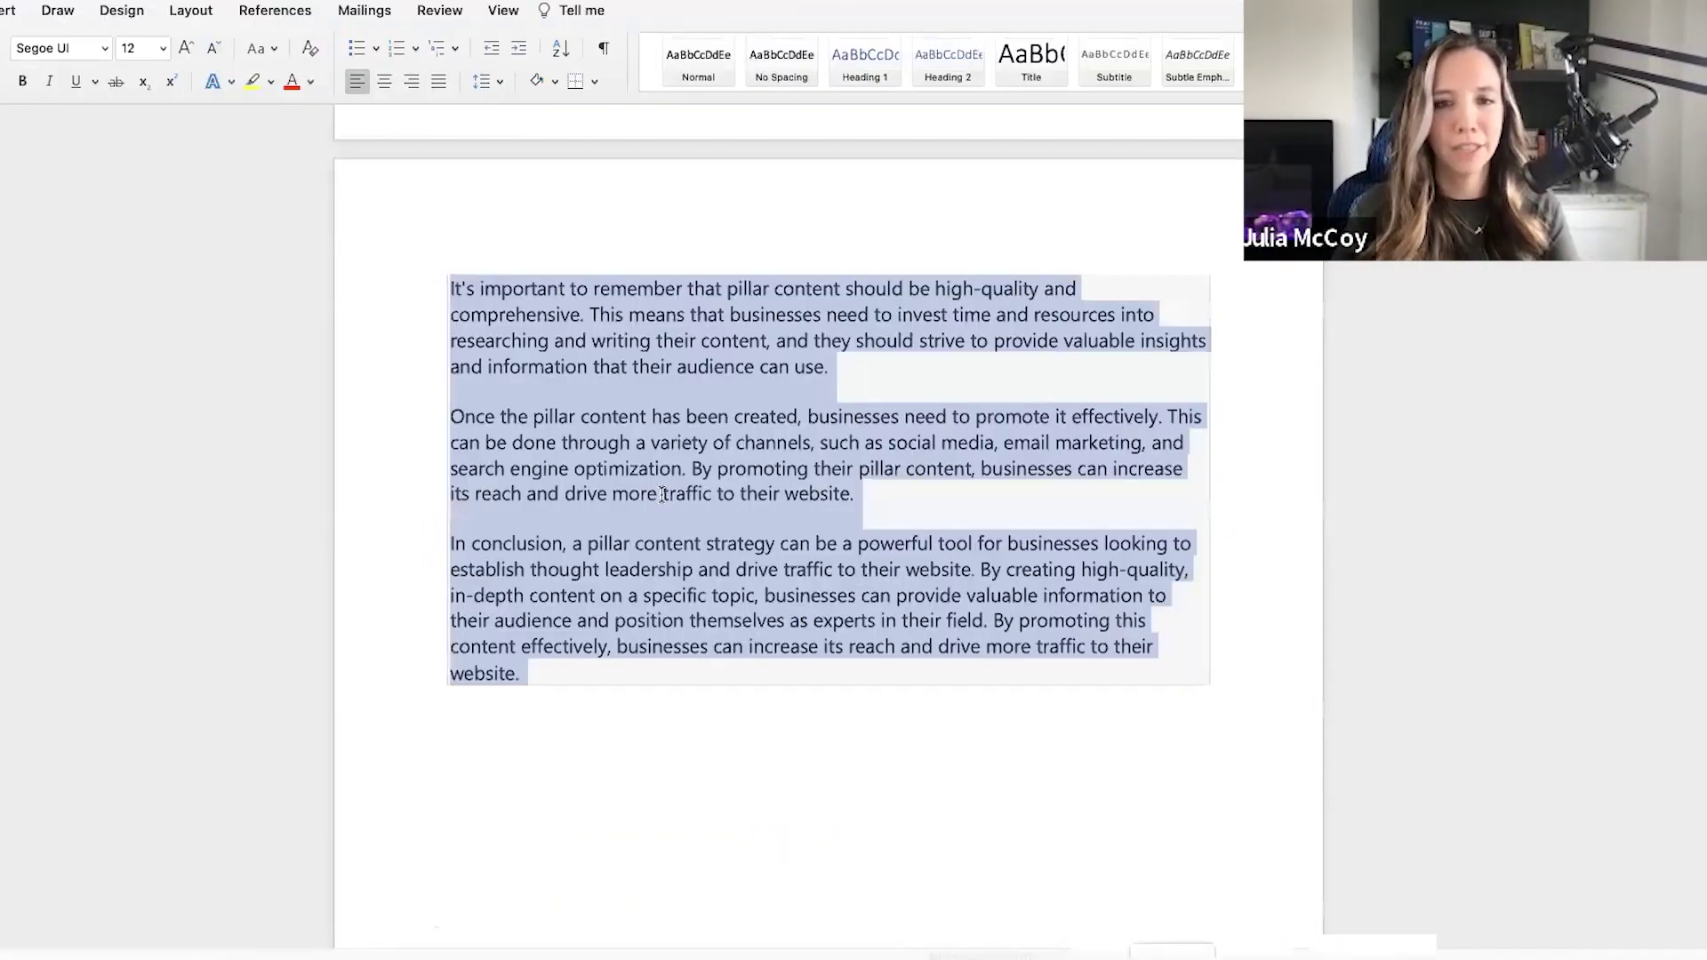
pyautogui.scroll(10, 660, 494)
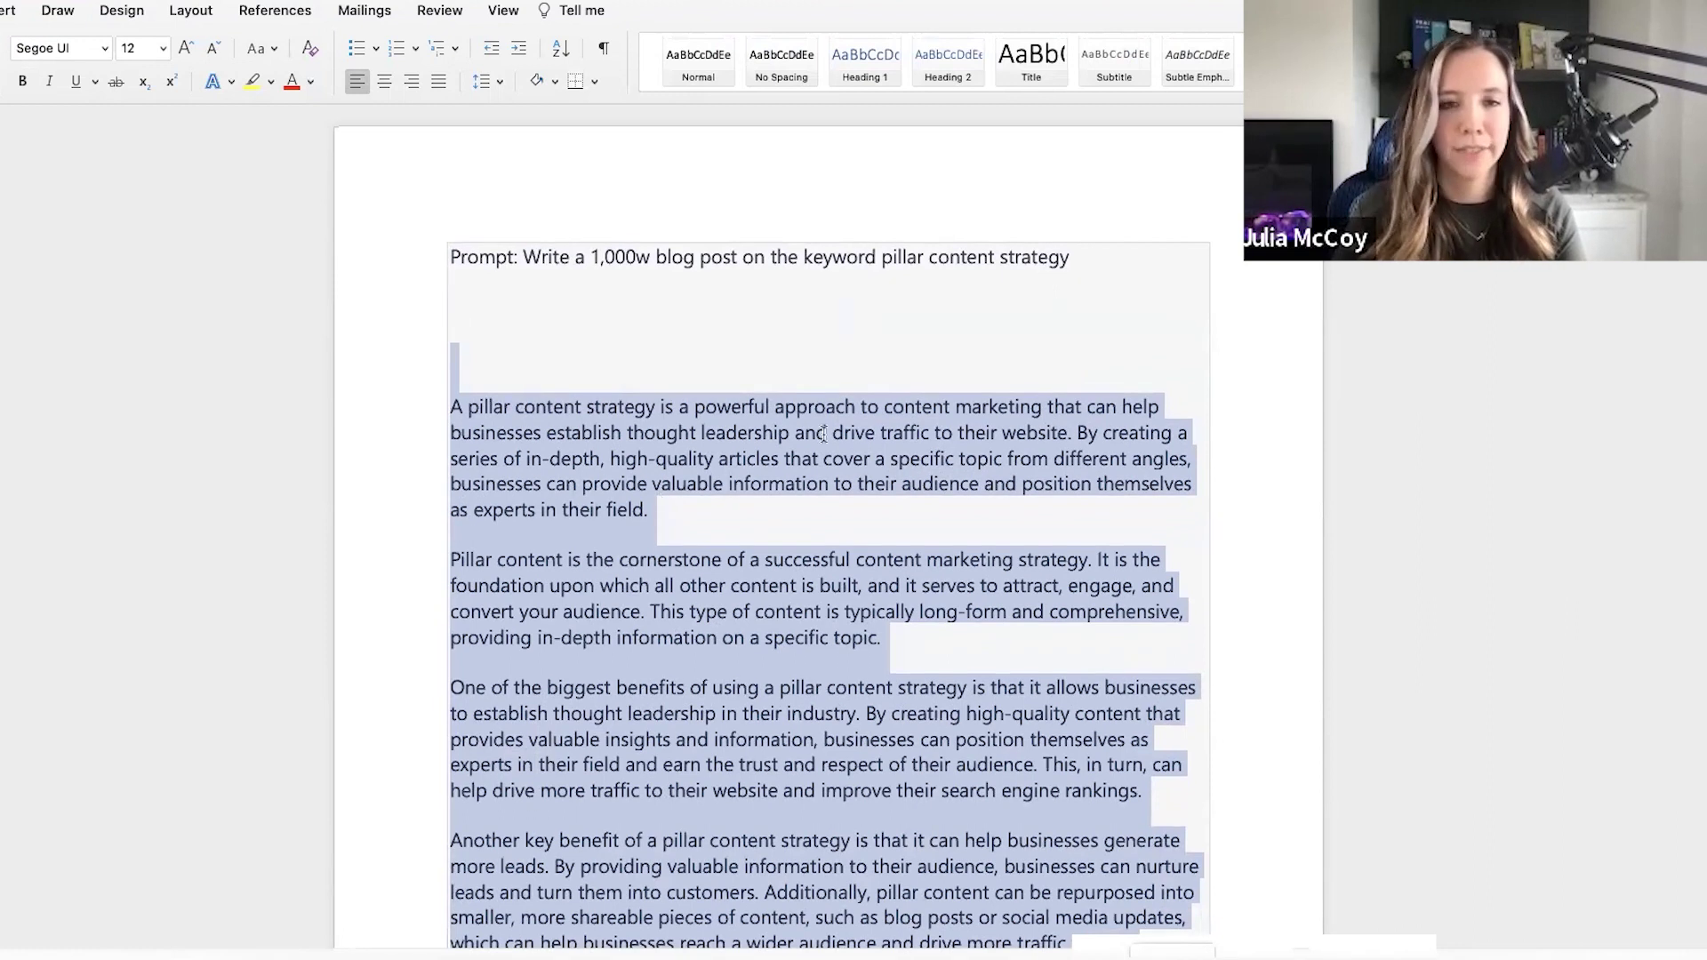
pyautogui.click(828, 433)
pyautogui.scroll(-15, 587, 363)
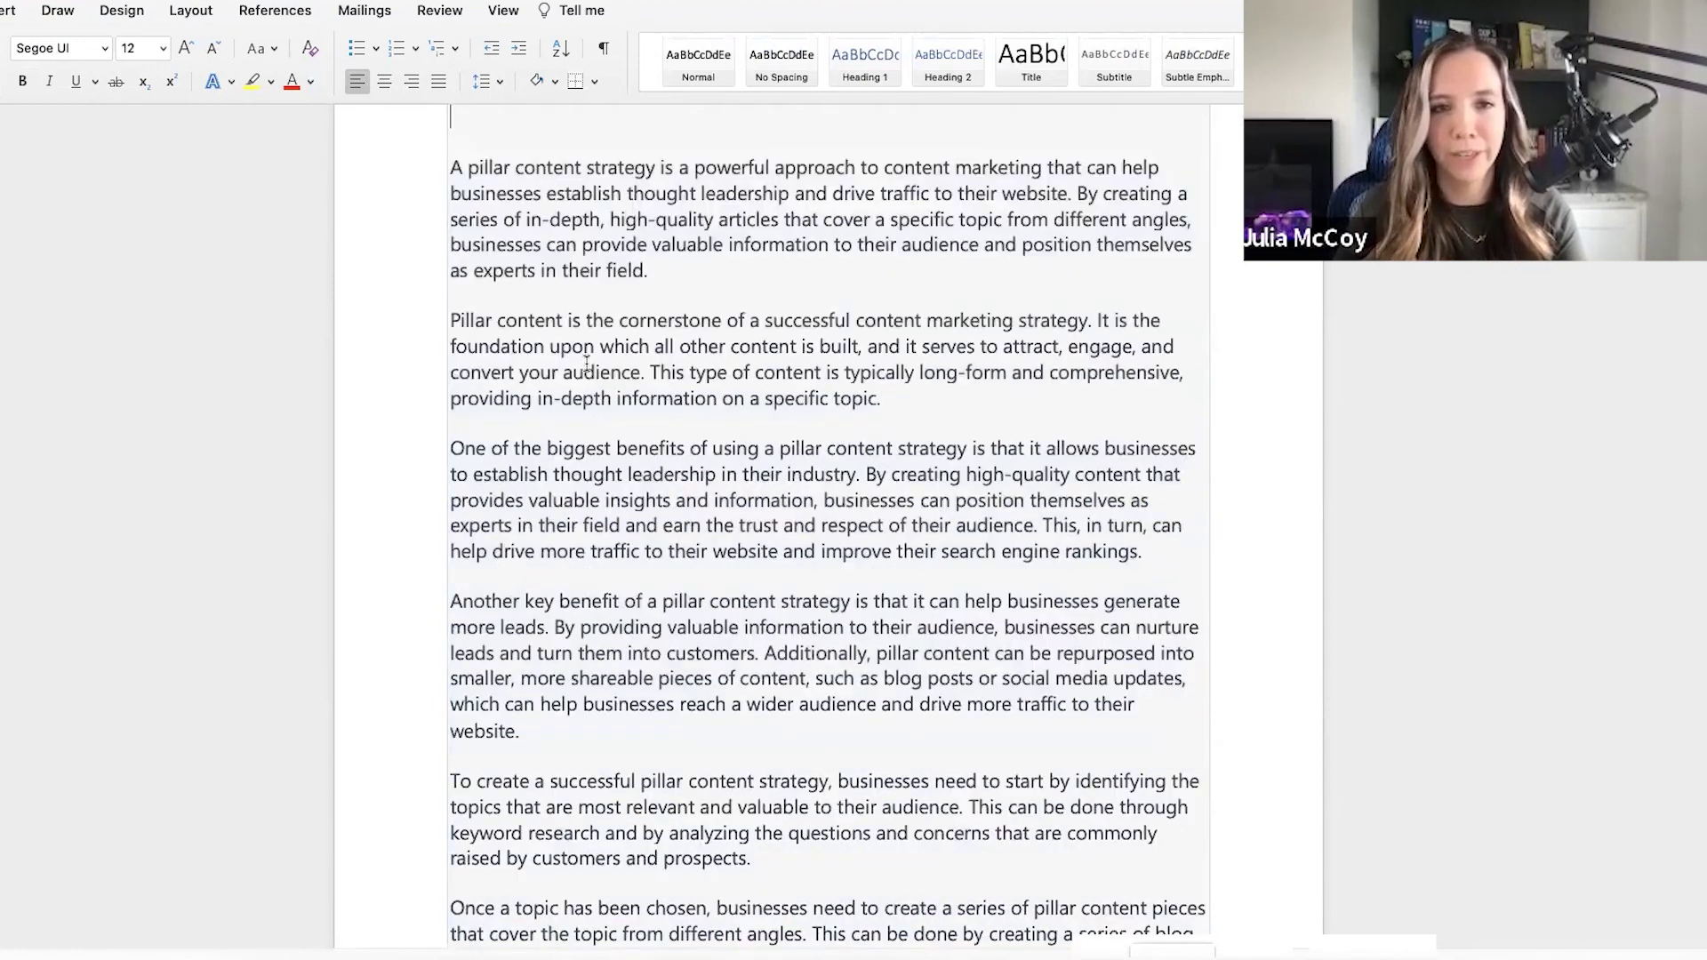
pyautogui.scroll(-3, 586, 363)
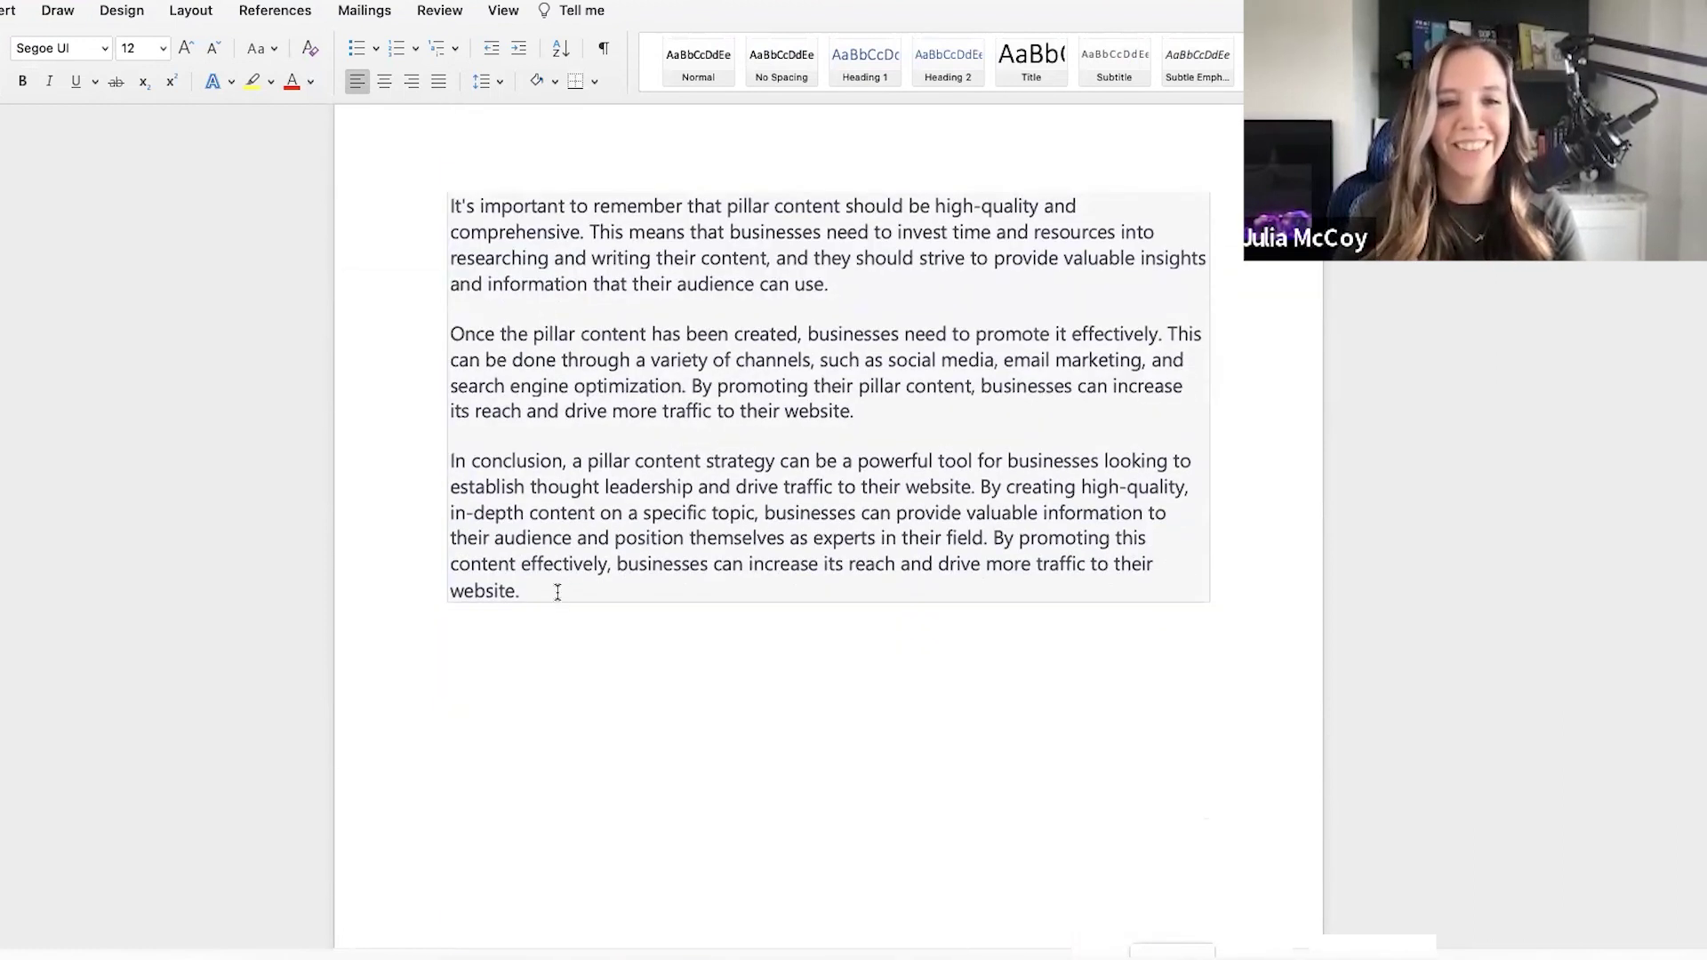
pyautogui.press('super+a')
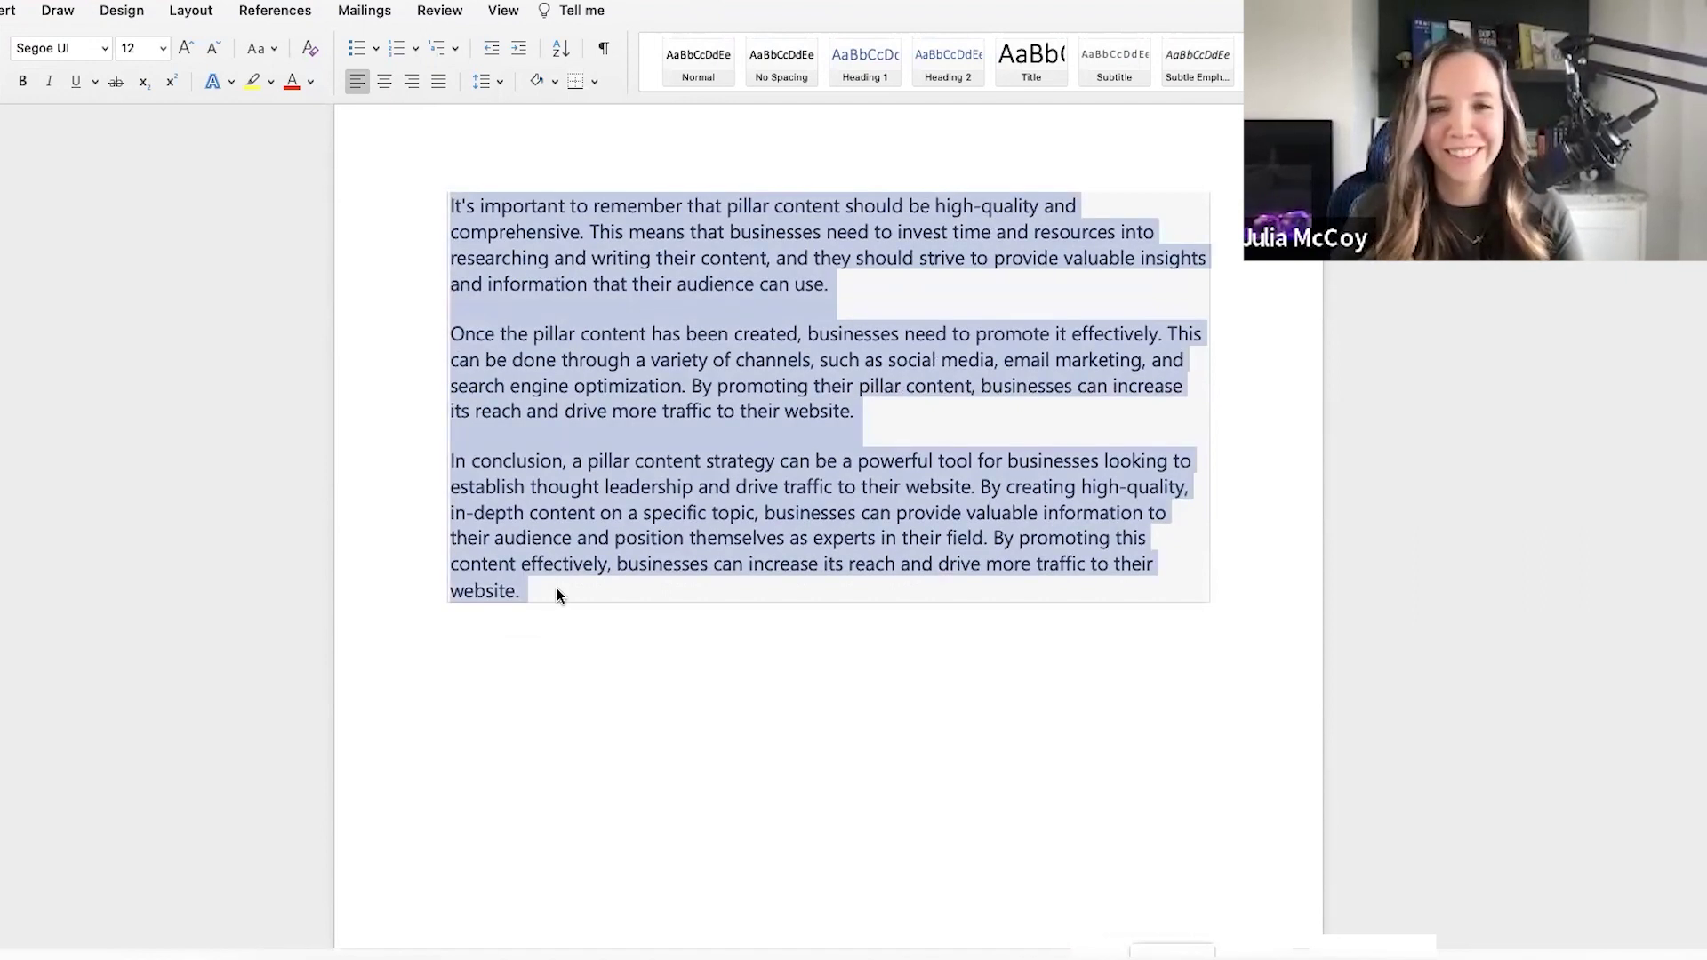
pyautogui.press('super+Tab')
# - Paste the pillar content strategy article into the text box and delete the leading blank line
pyautogui.scroll(4, 558, 594)
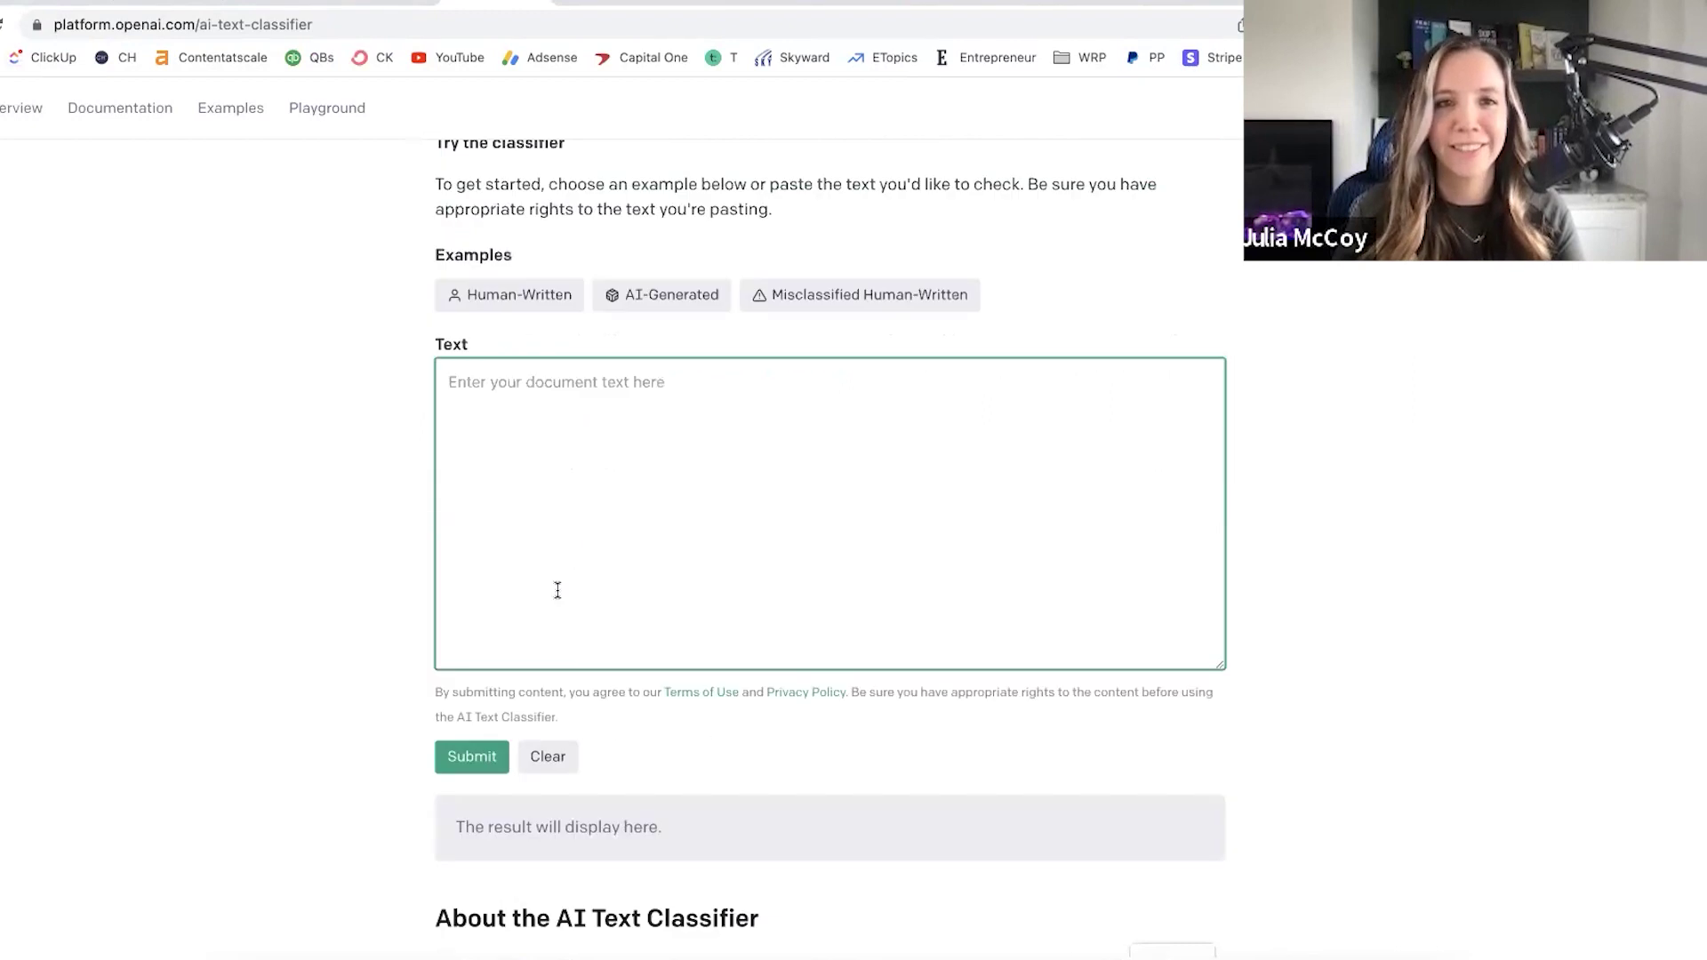
pyautogui.press('super+v')
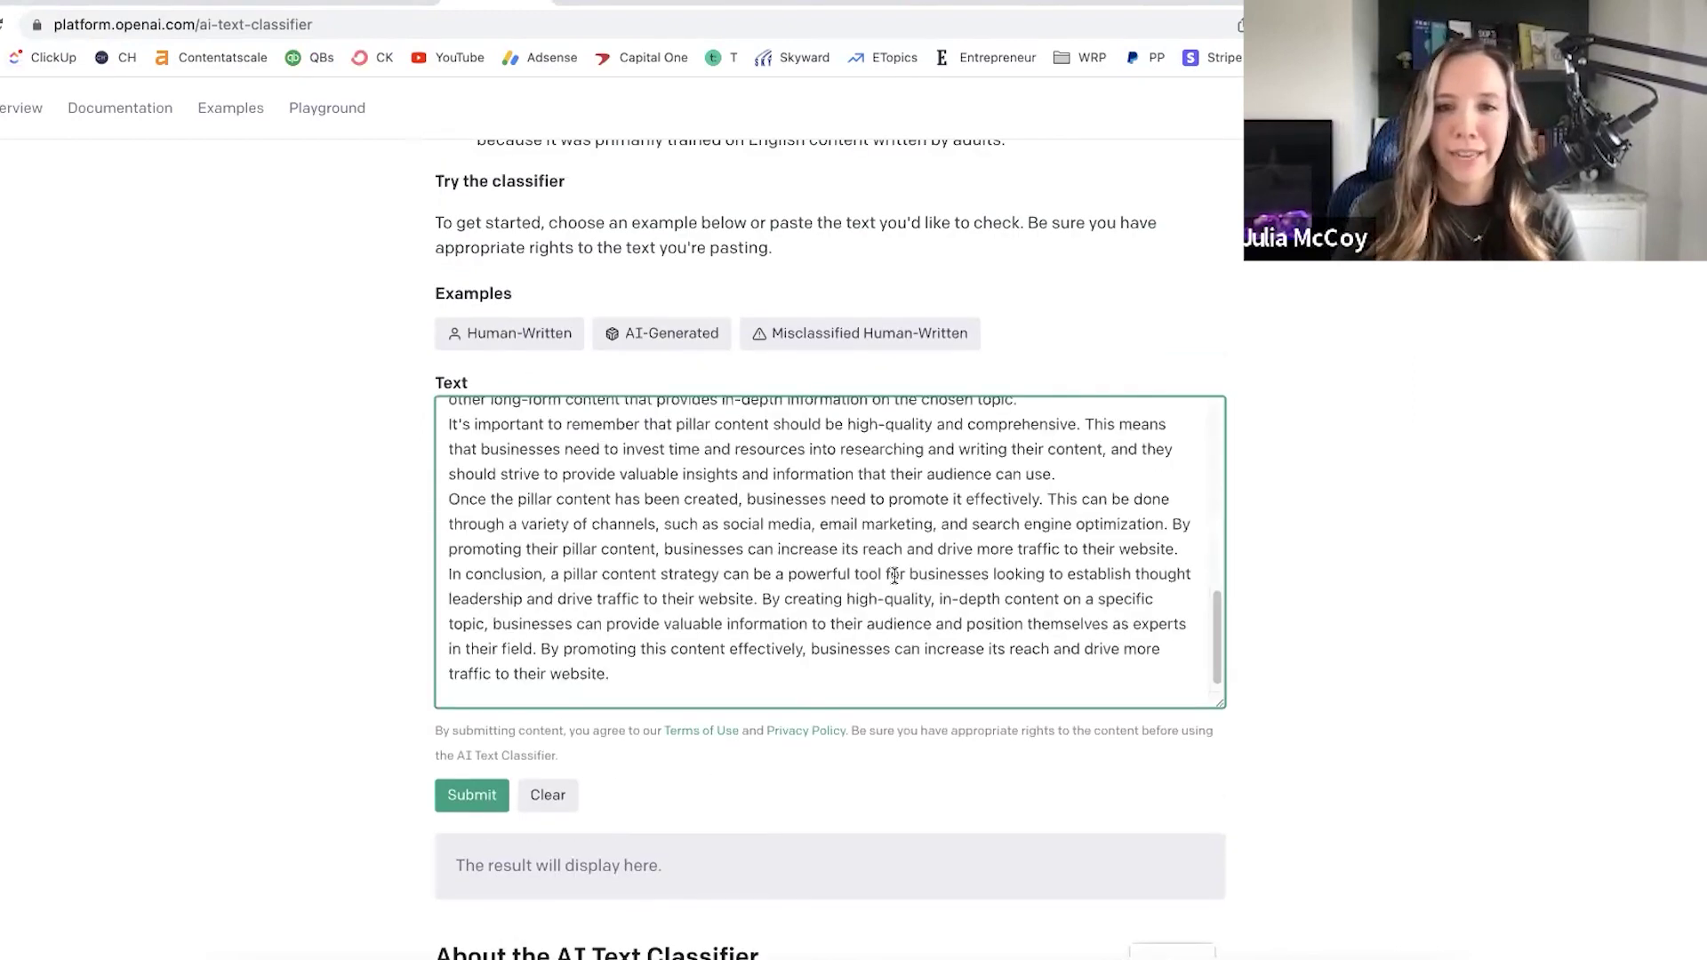
pyautogui.scroll(10, 895, 574)
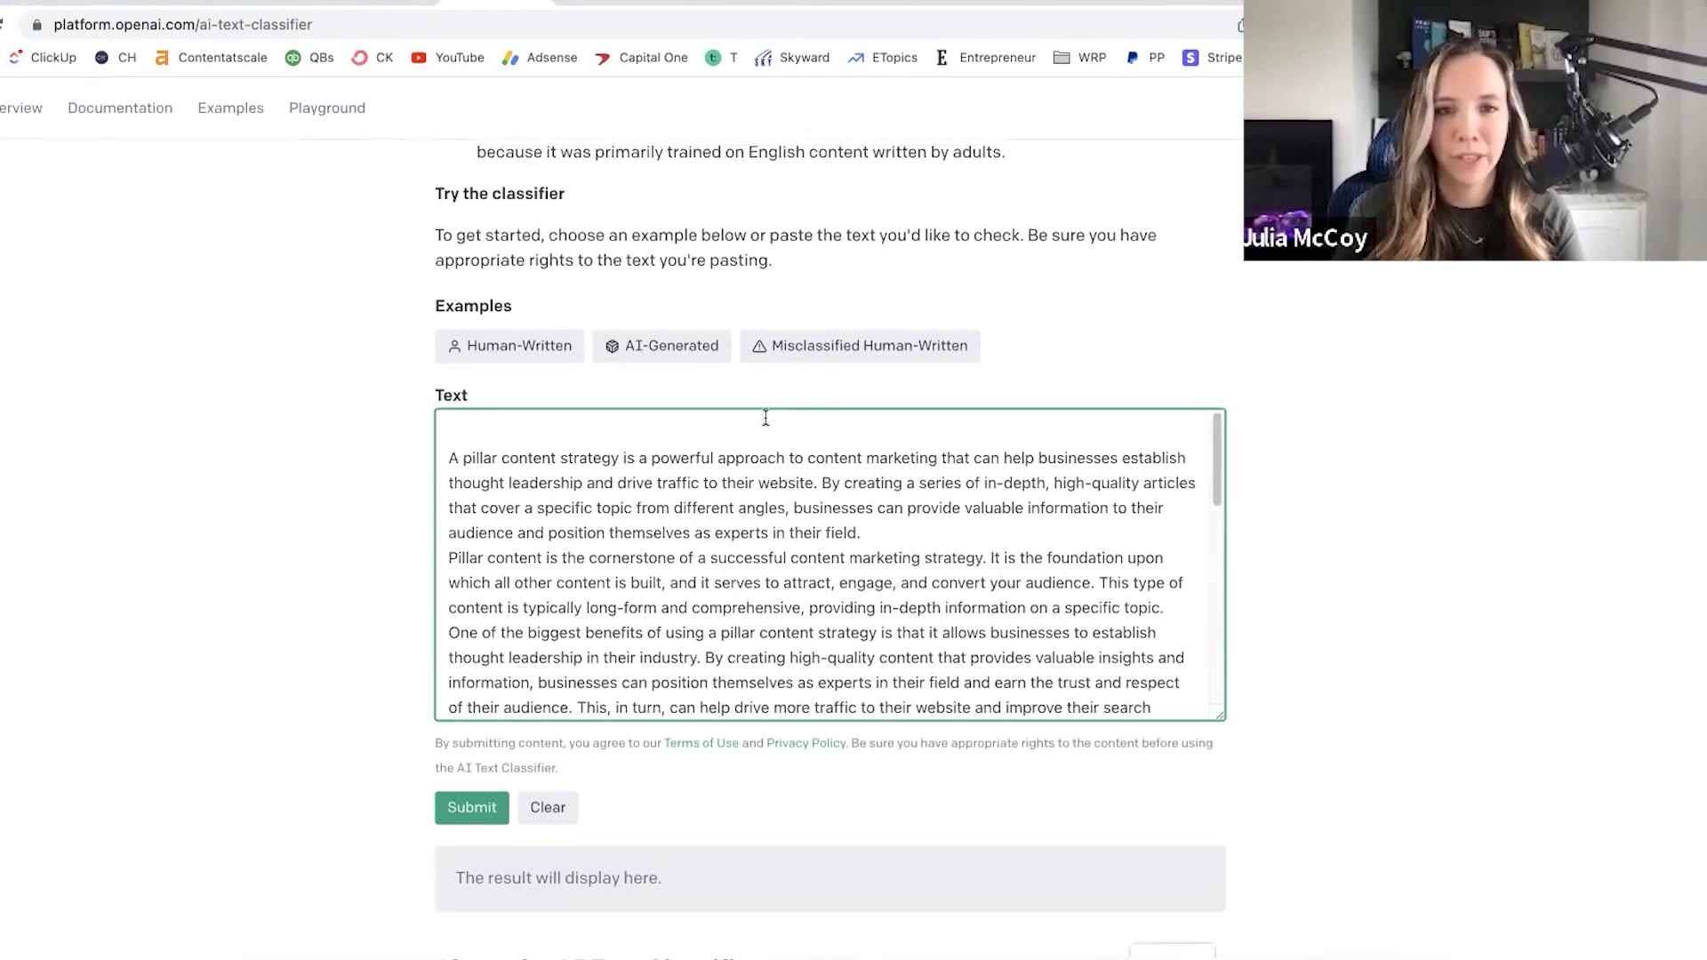
pyautogui.press('Delete')
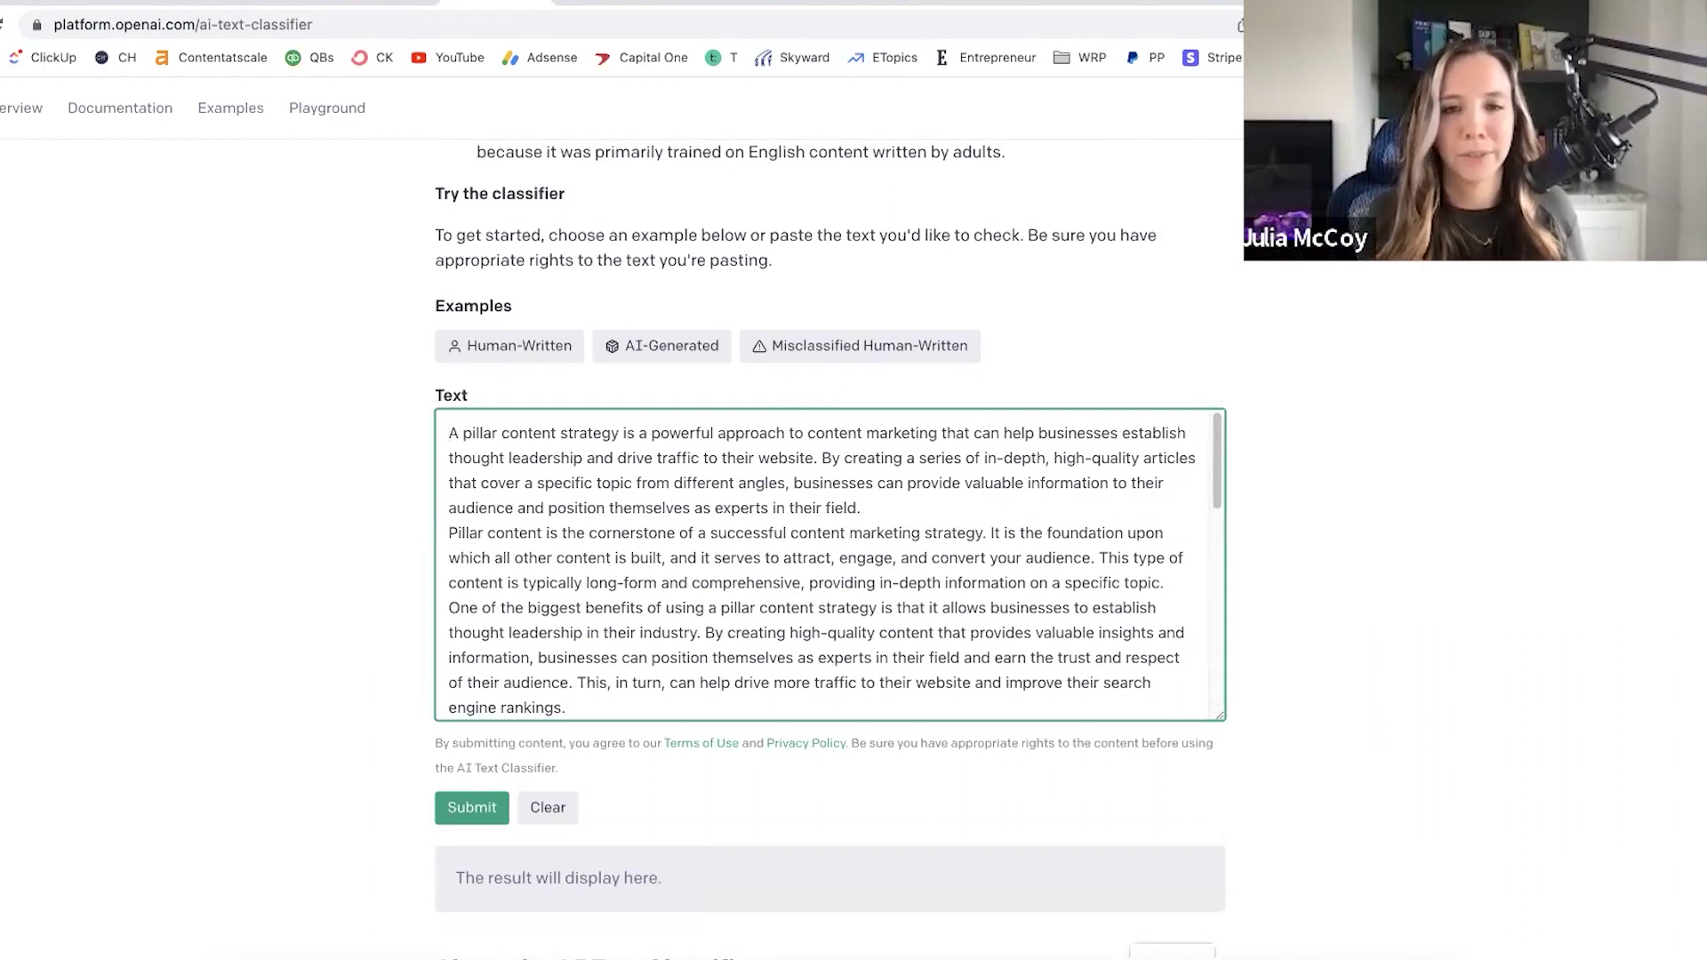
pyautogui.scroll(5, 386, 531)
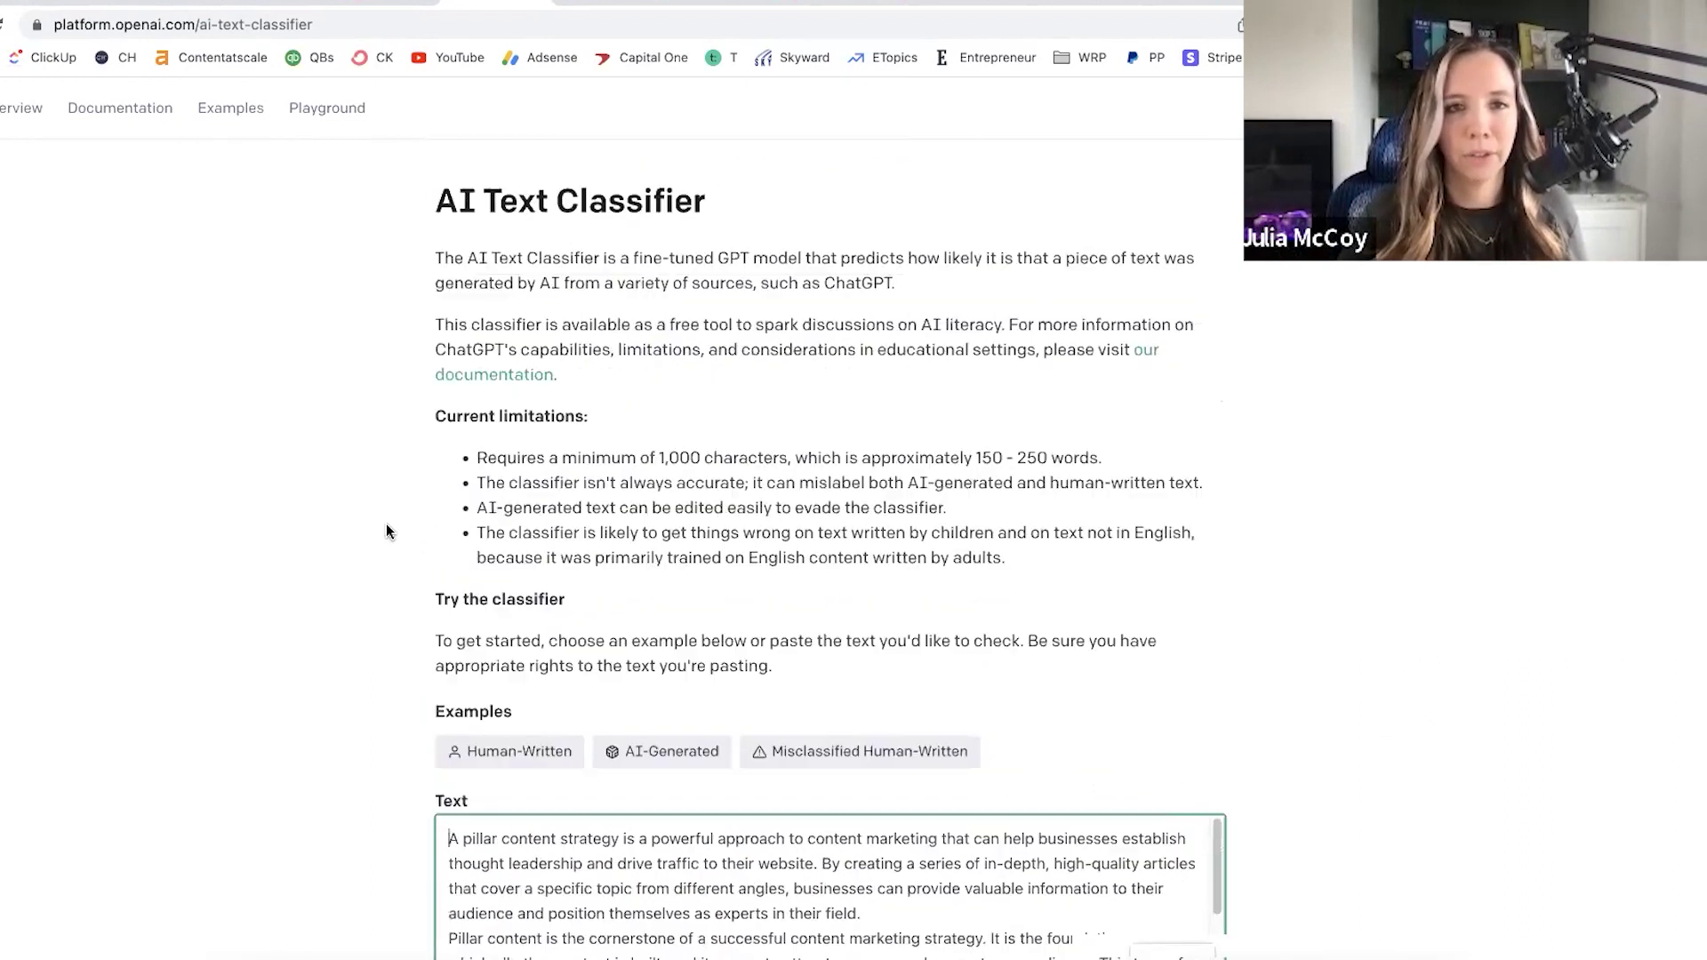
pyautogui.scroll(-1, 411, 346)
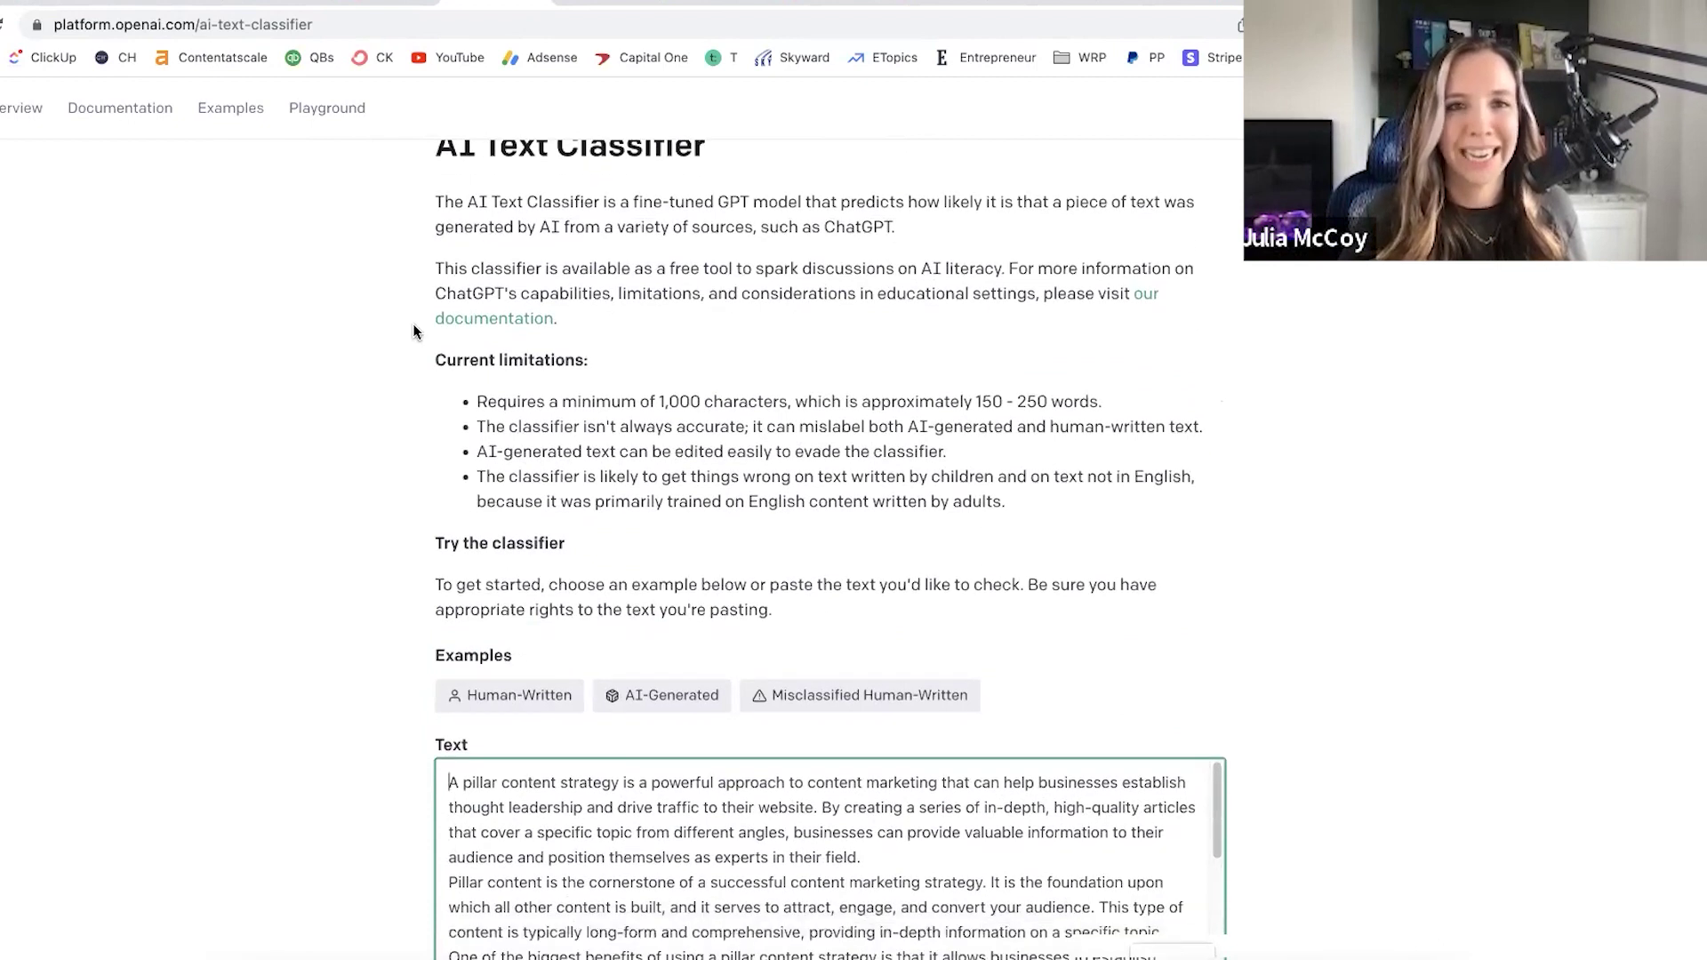
pyautogui.scroll(2, 414, 331)
pyautogui.scroll(-5, 398, 734)
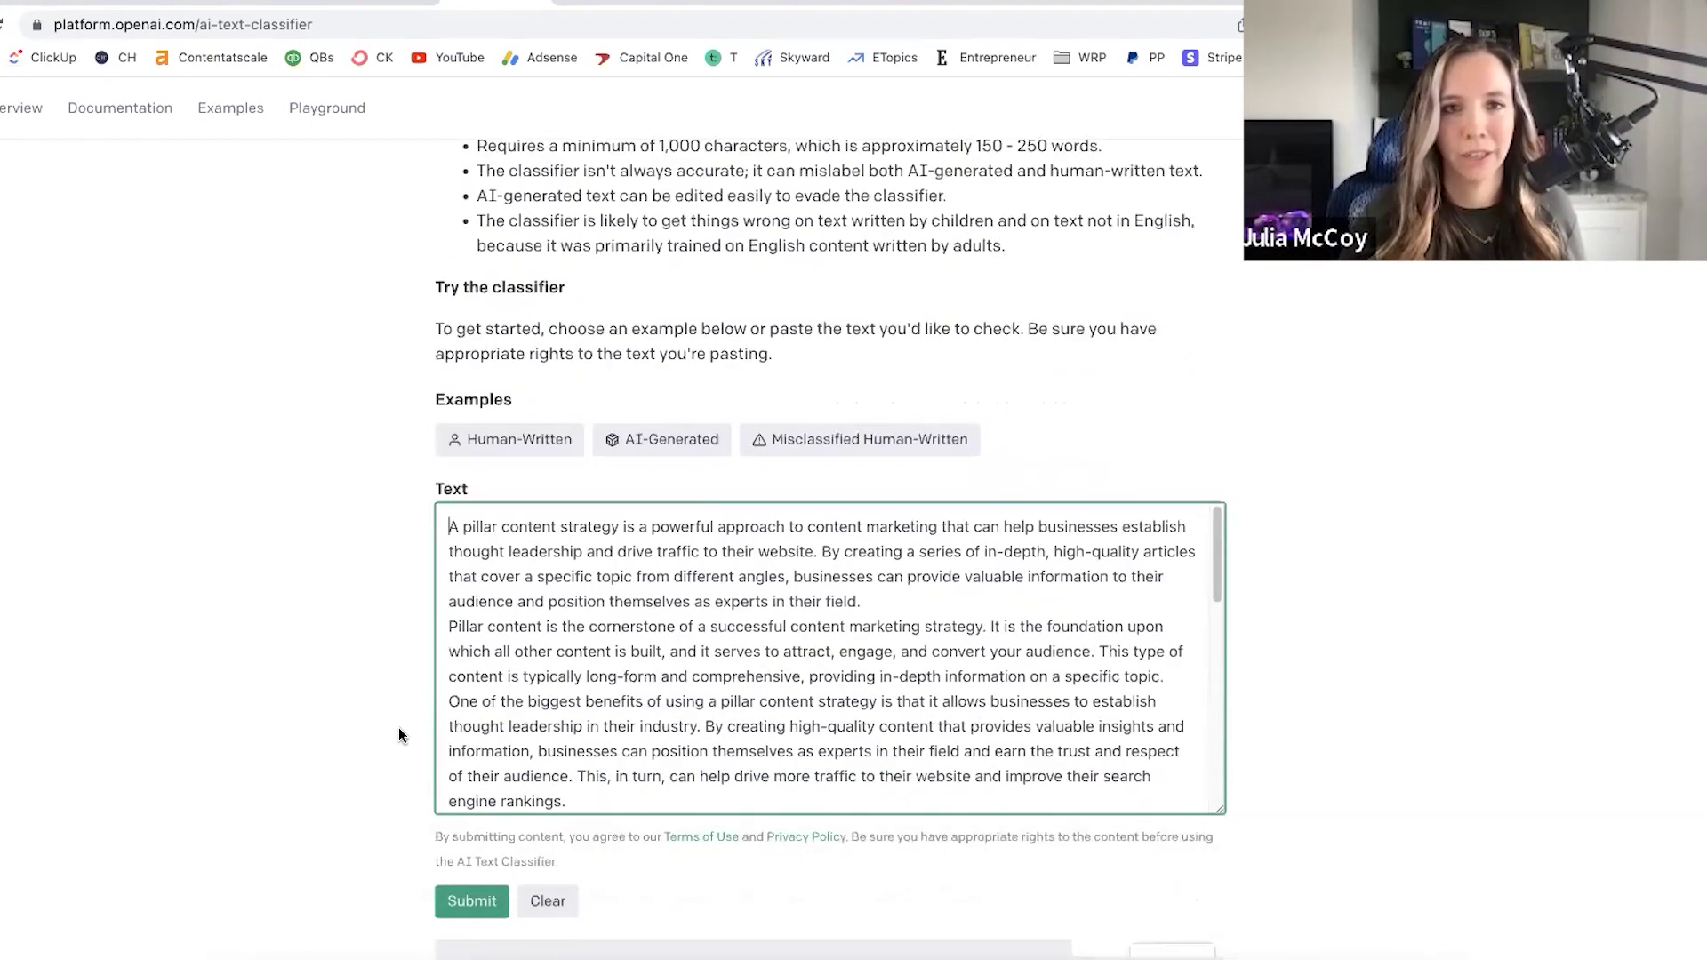
# - Submit the article and highlight the 'likely AI-generated' verdict sentence
pyautogui.click(459, 902)
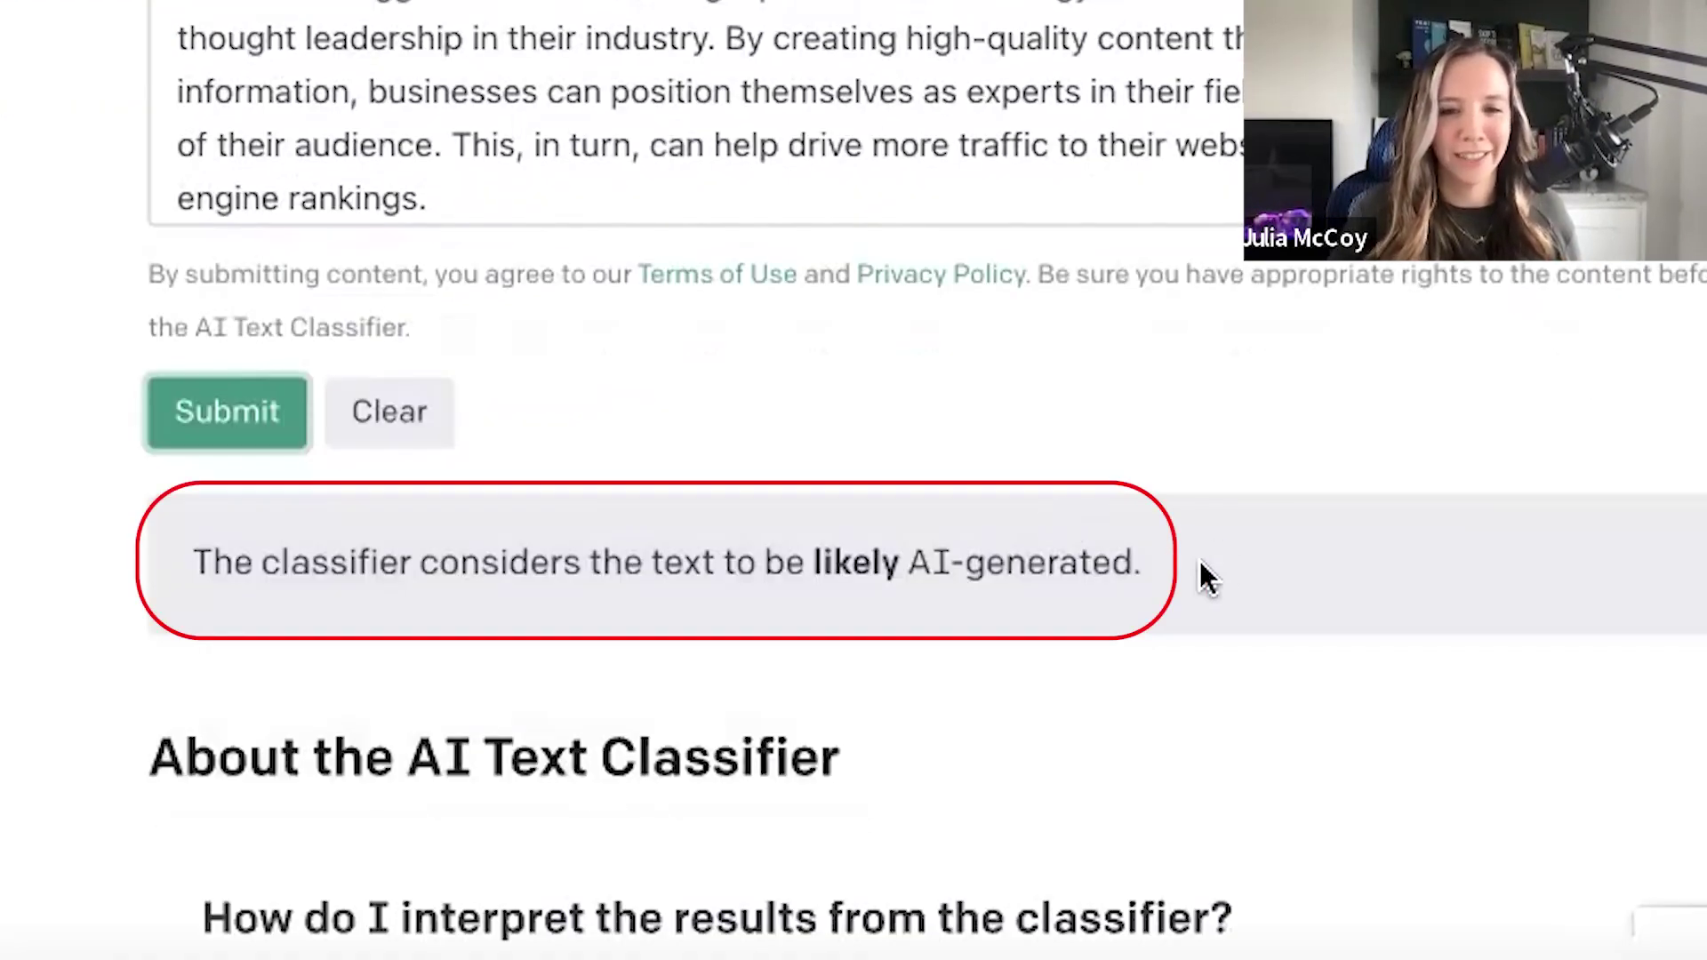
pyautogui.moveTo(1209, 578); pyautogui.dragTo(198, 571)
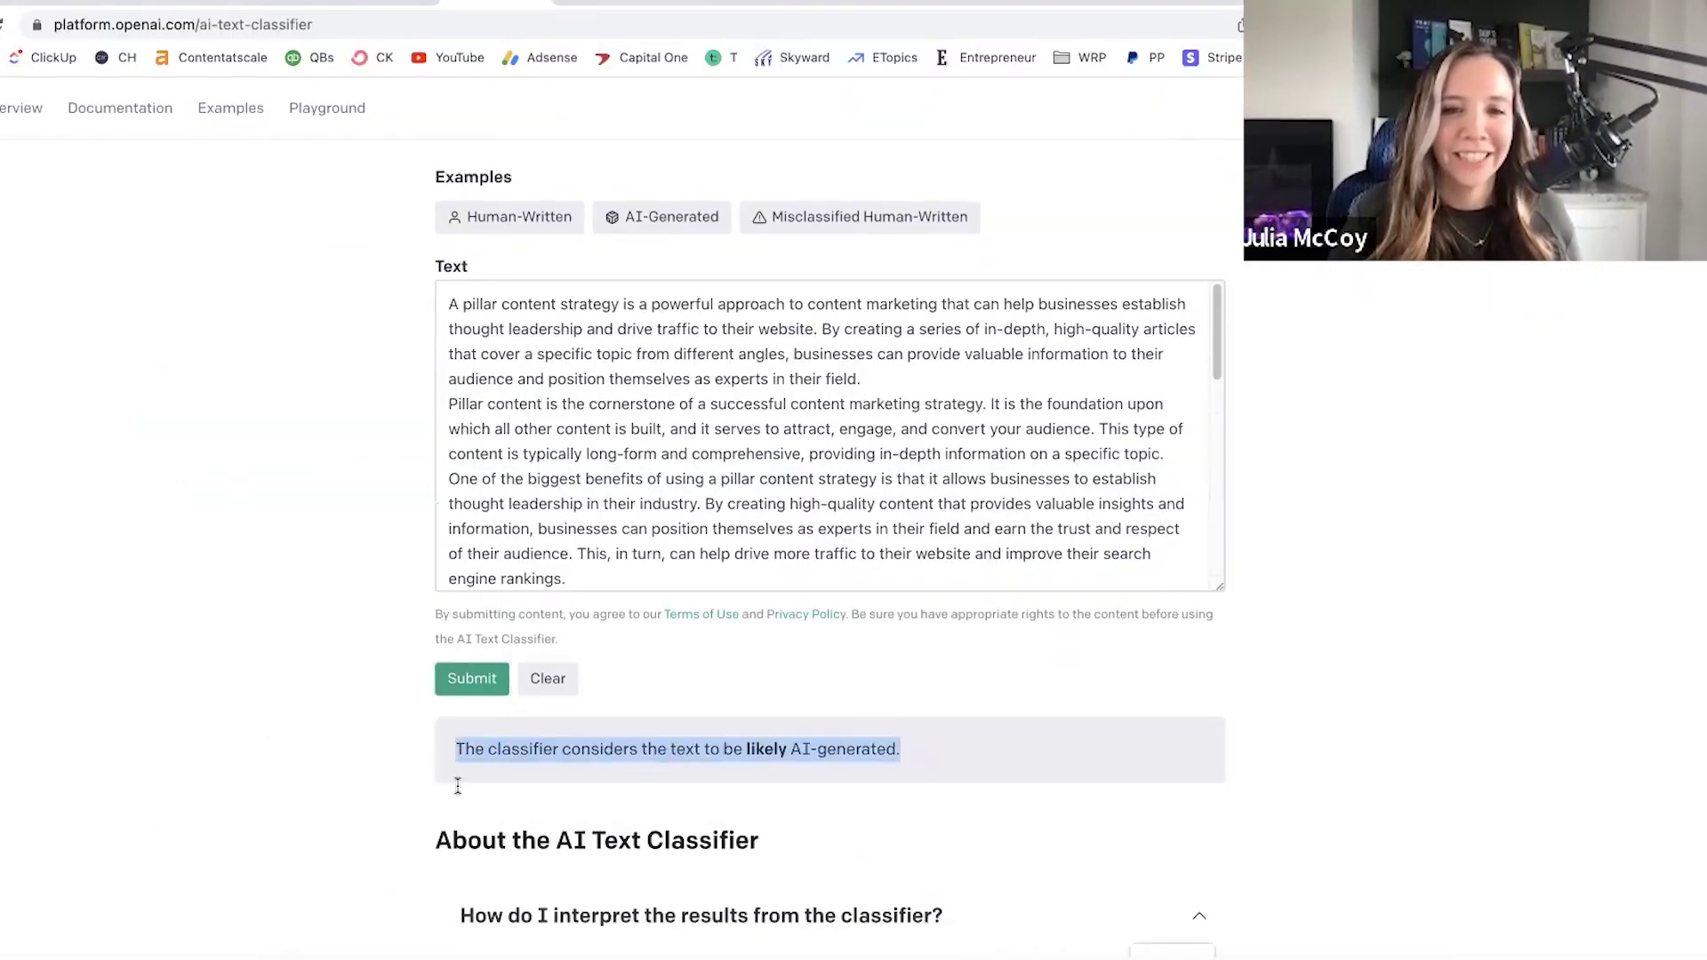
pyautogui.scroll(-4, 458, 786)
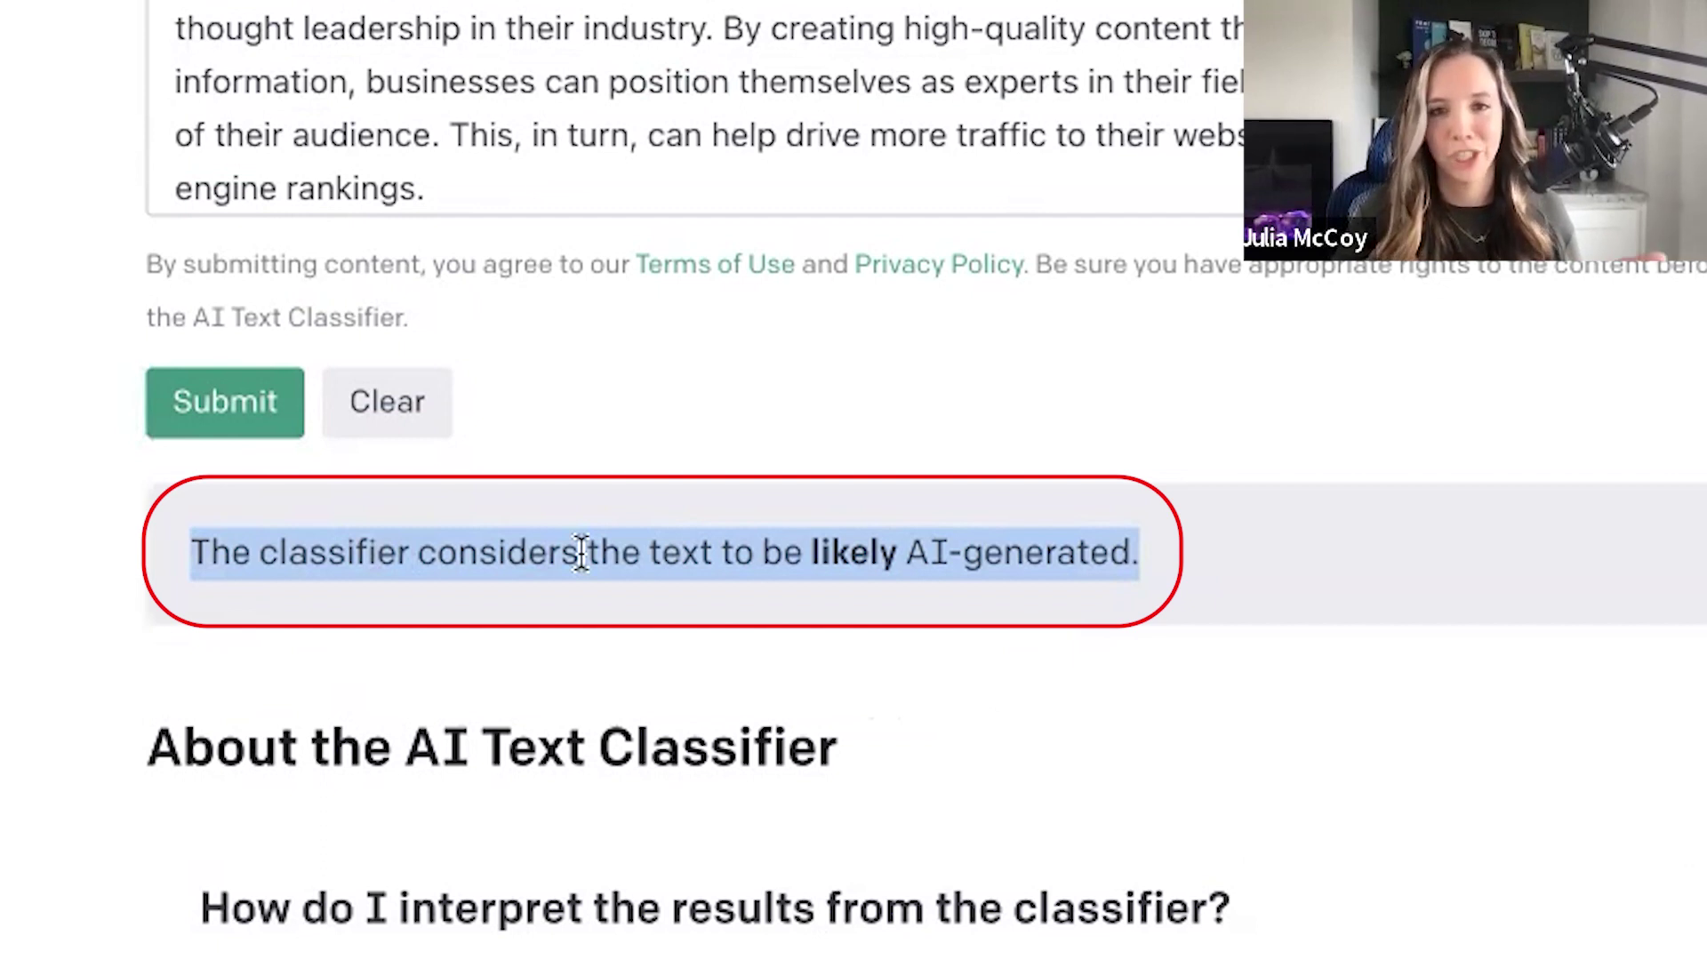
pyautogui.click(1281, 560)
pyautogui.scroll(3, 1281, 560)
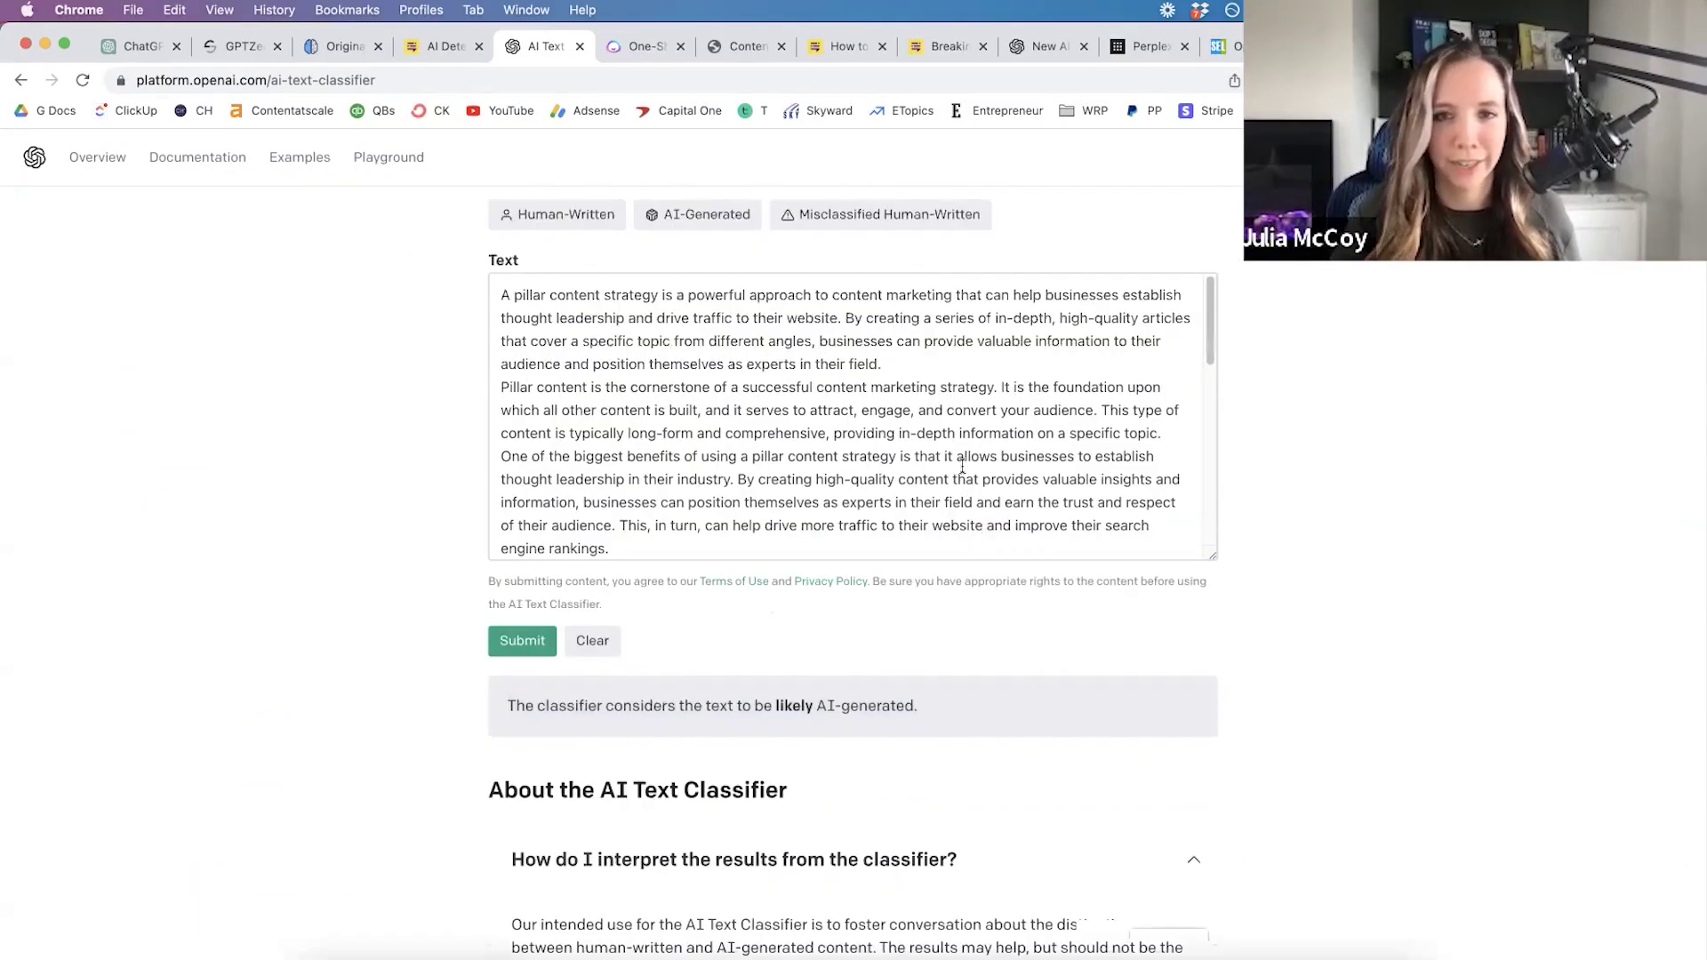
pyautogui.click(961, 467)
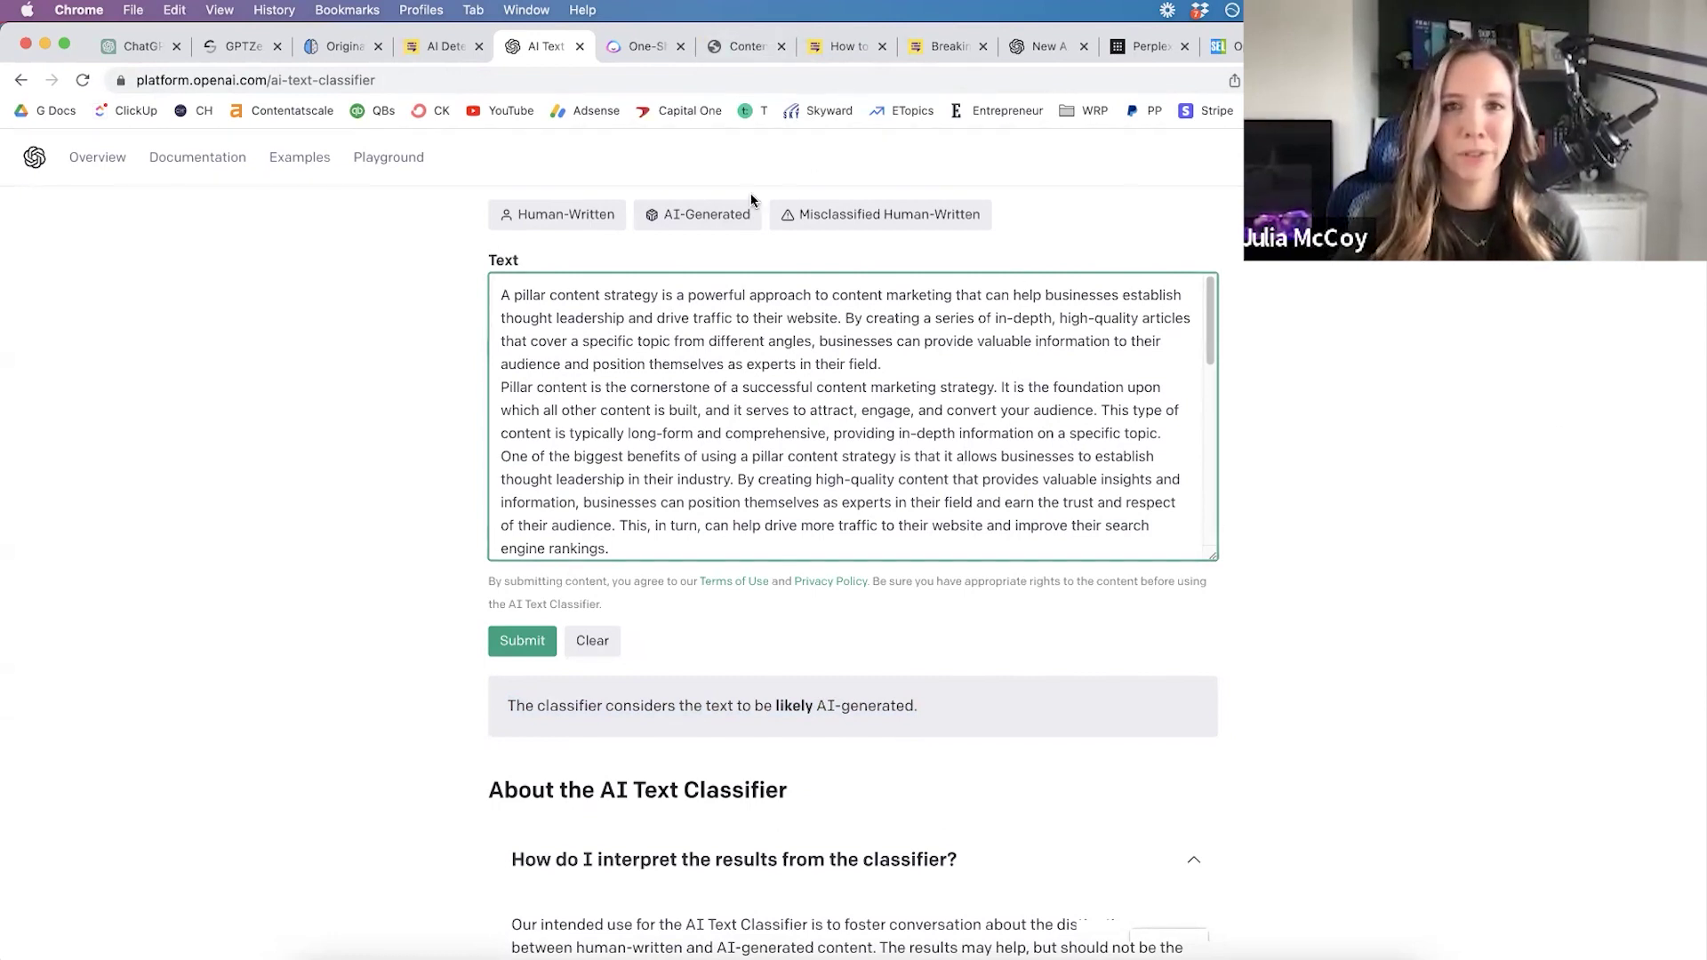
# - Select all text in the Content at Scale article editor, then check the Jasper and undetectable-AI tabs
pyautogui.click(696, 176)
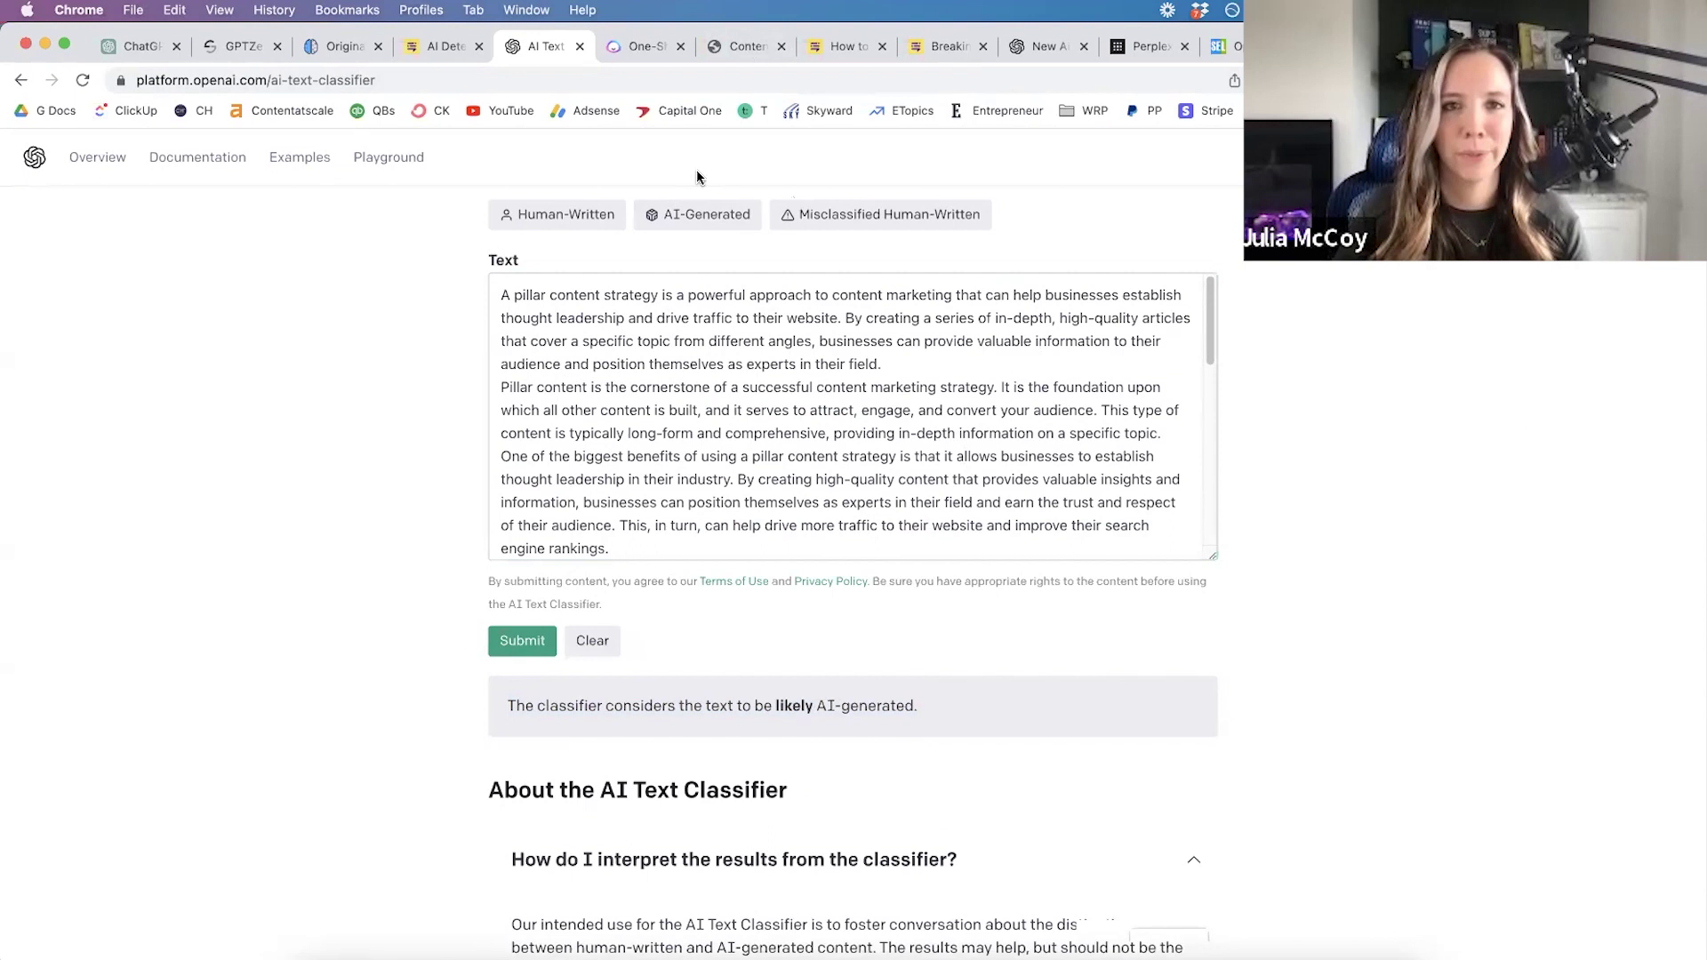
pyautogui.click(731, 45)
pyautogui.click(320, 702)
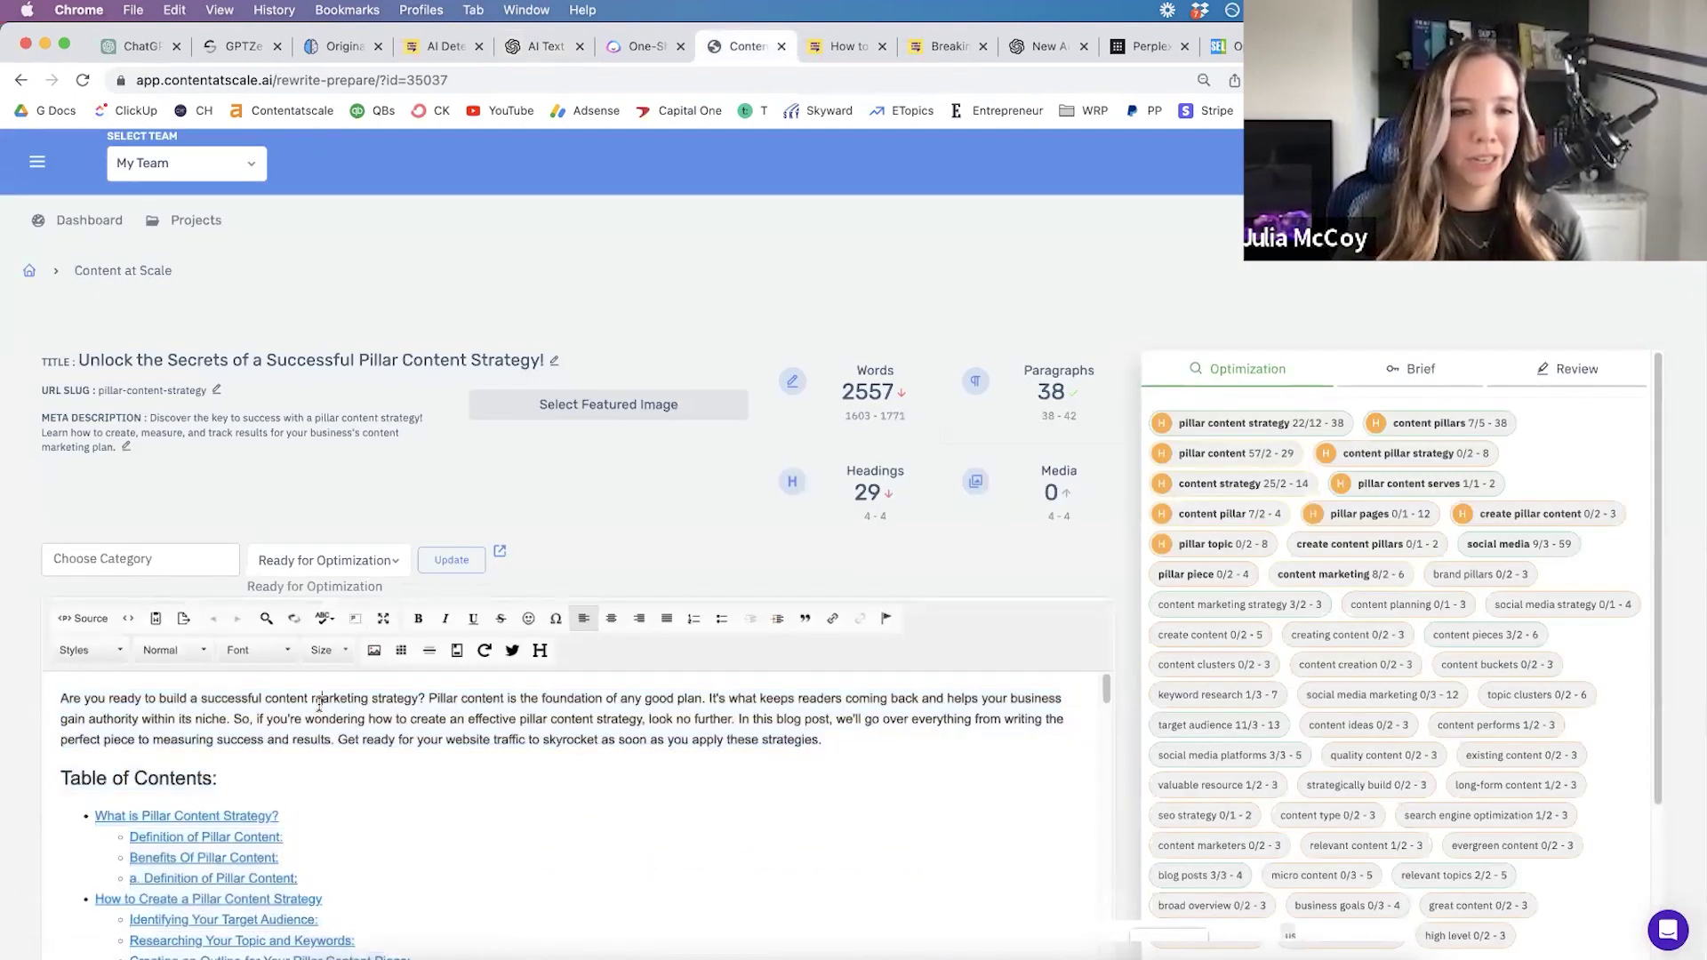
pyautogui.press('super+a')
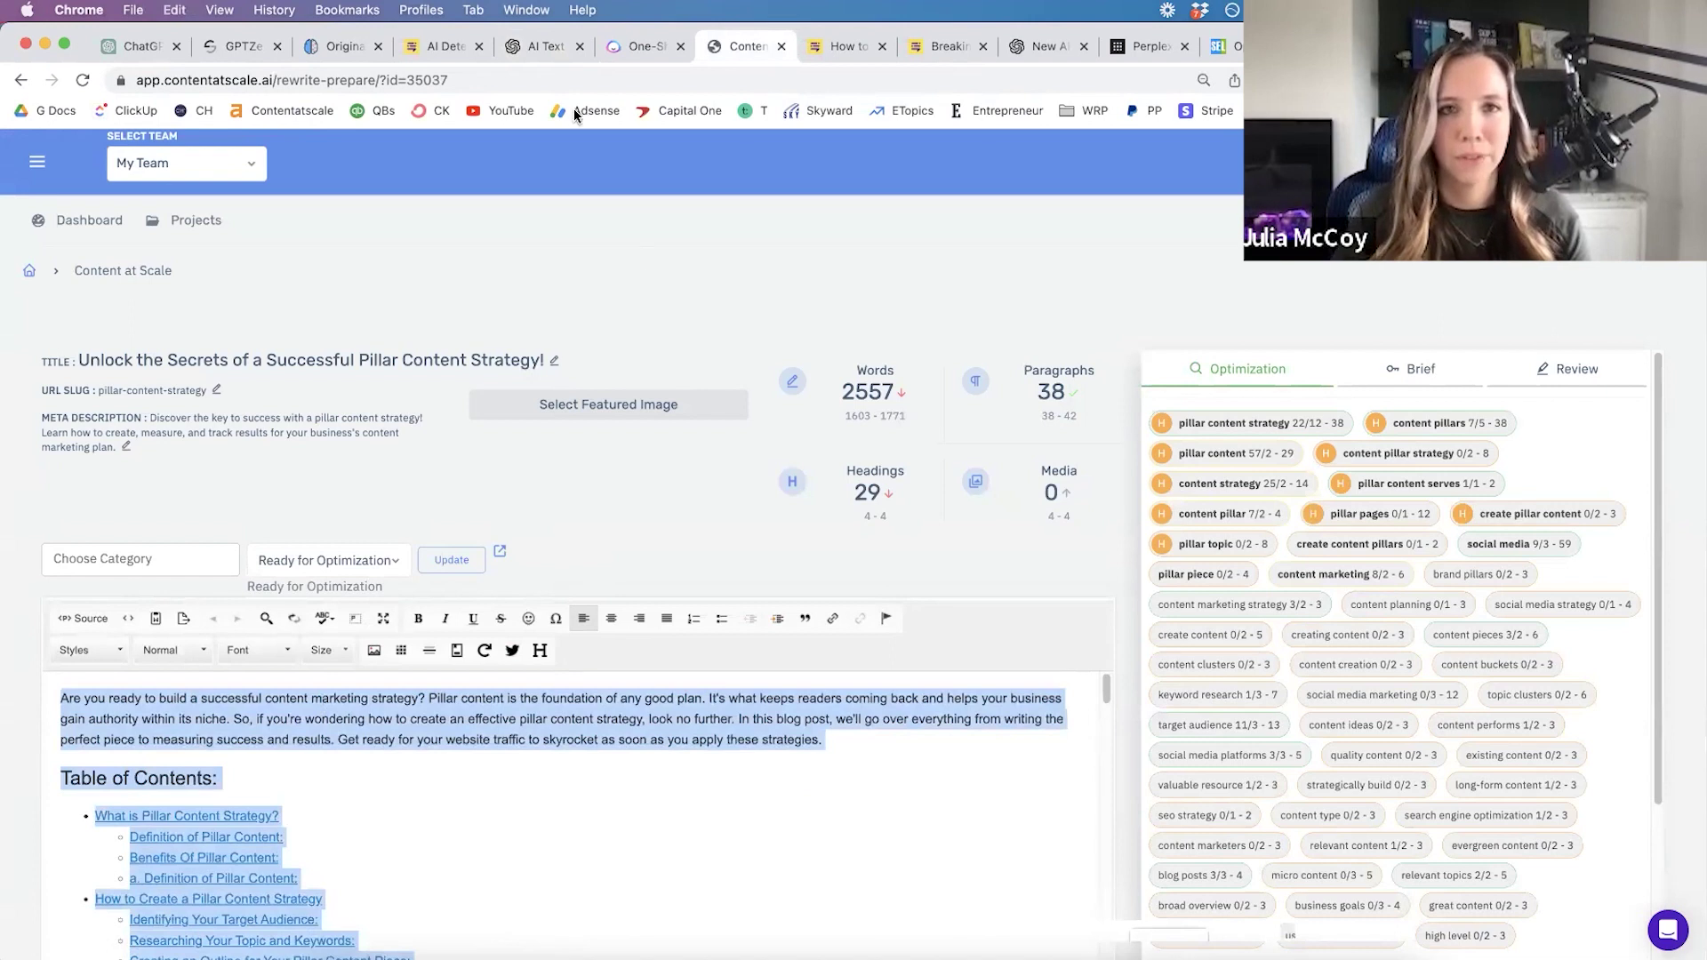
pyautogui.click(612, 56)
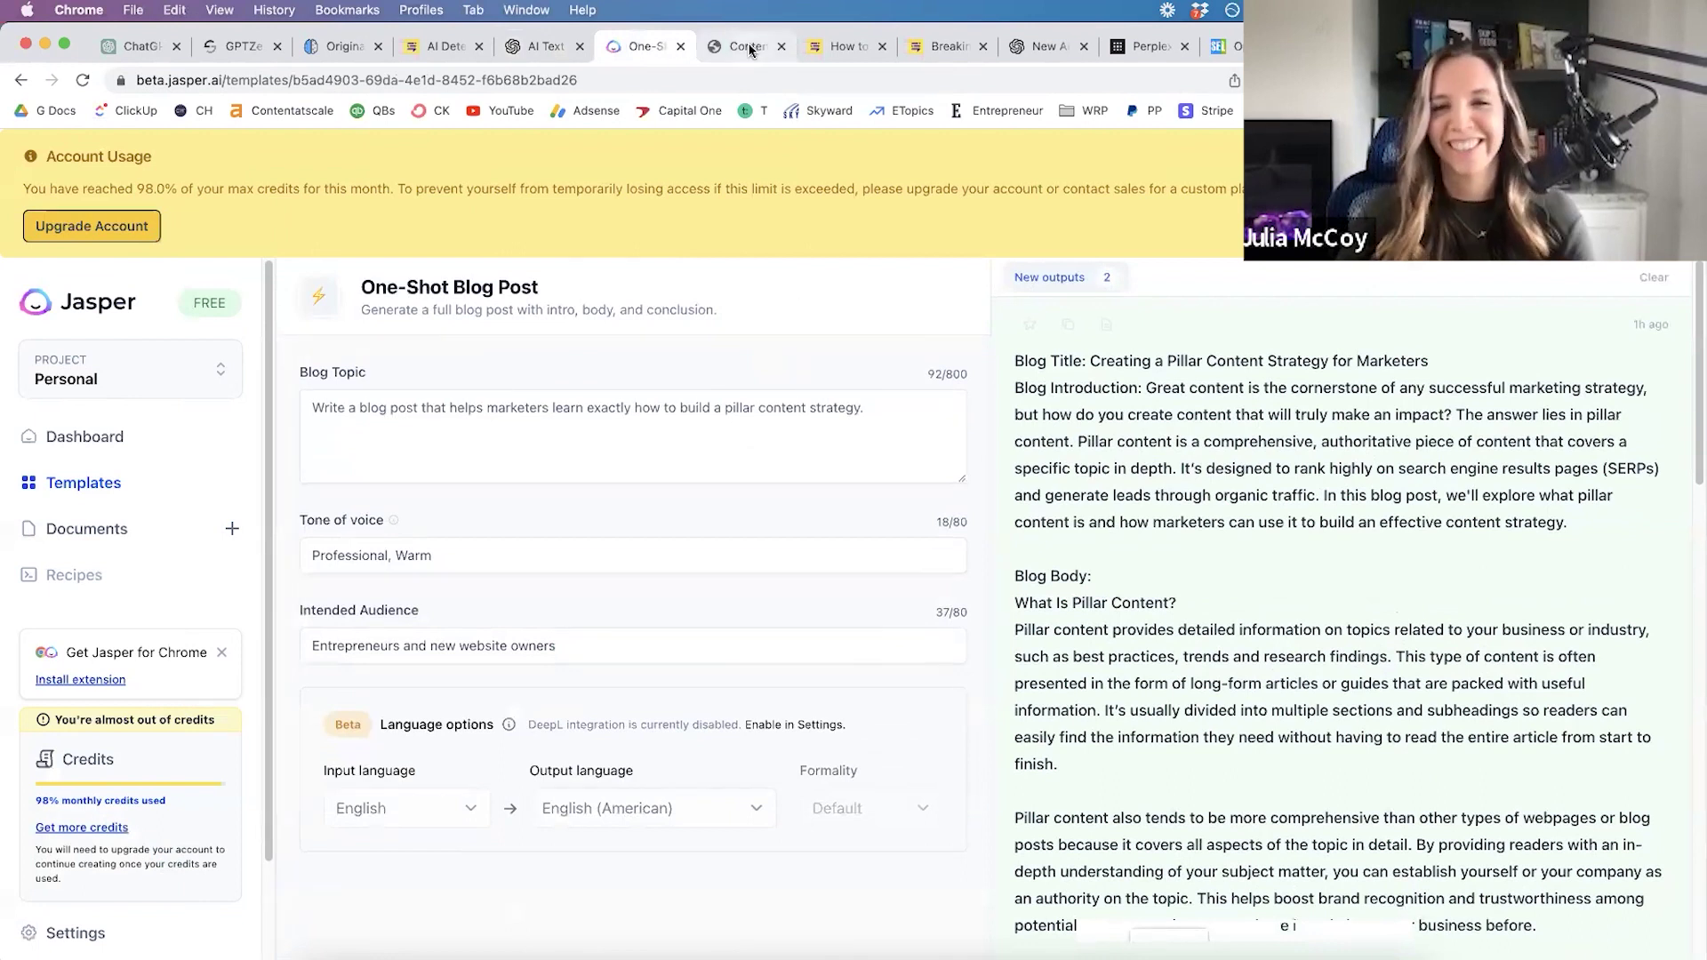
pyautogui.click(747, 49)
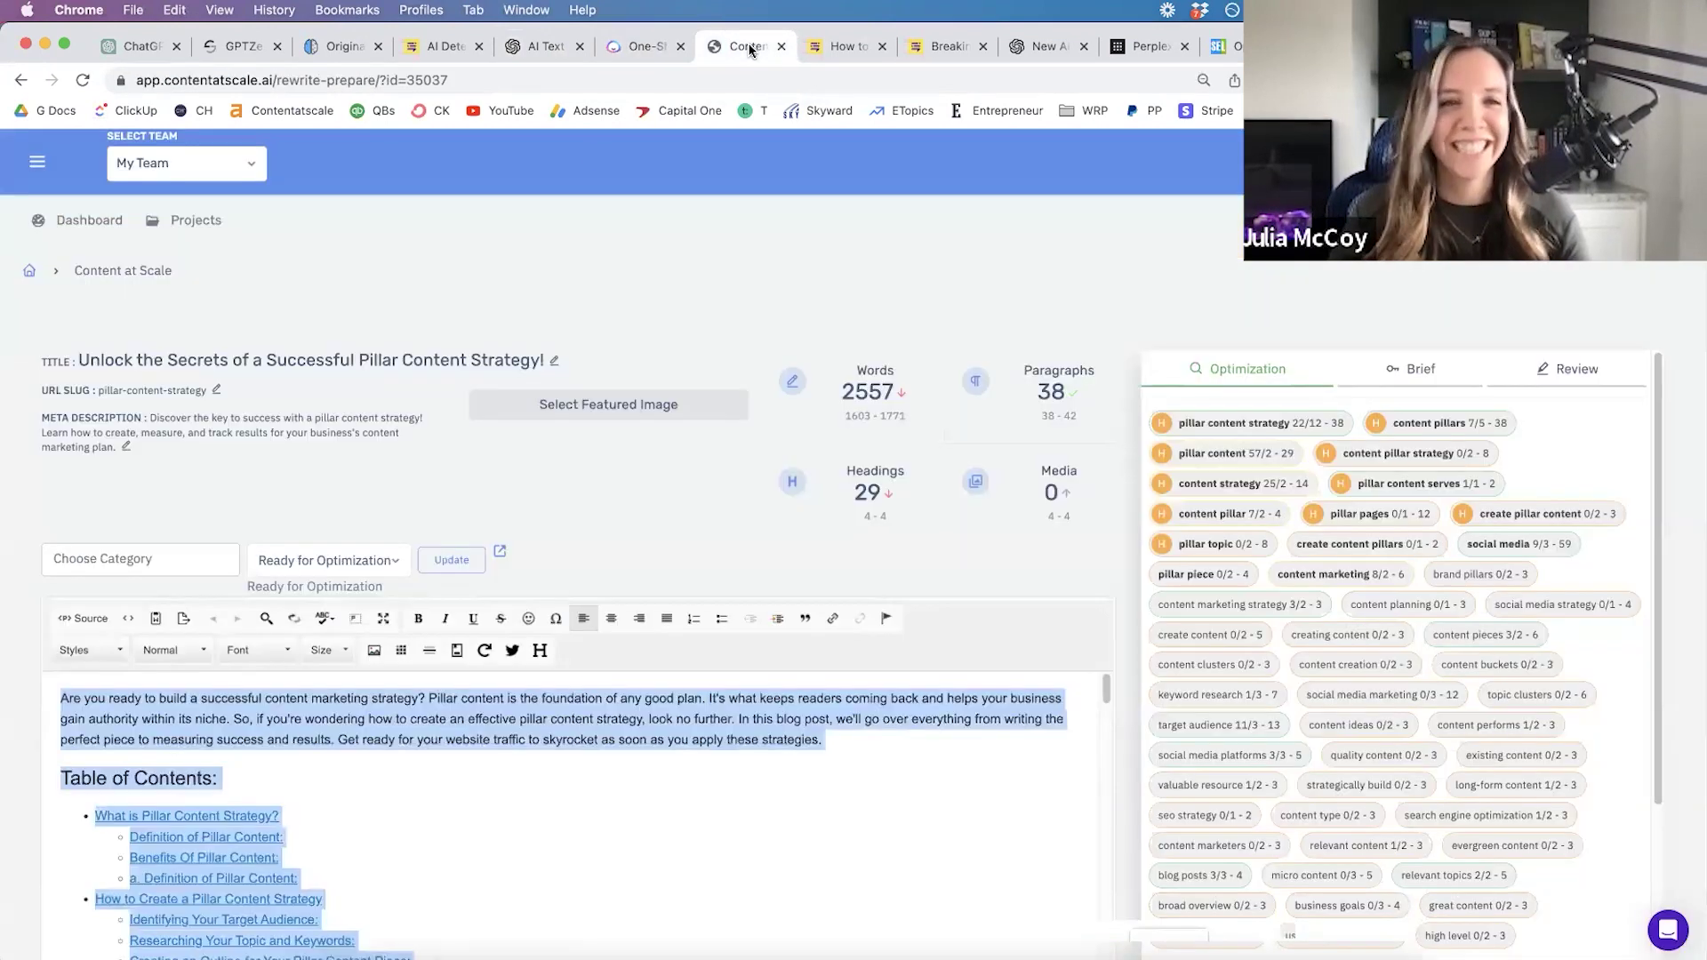
pyautogui.click(816, 52)
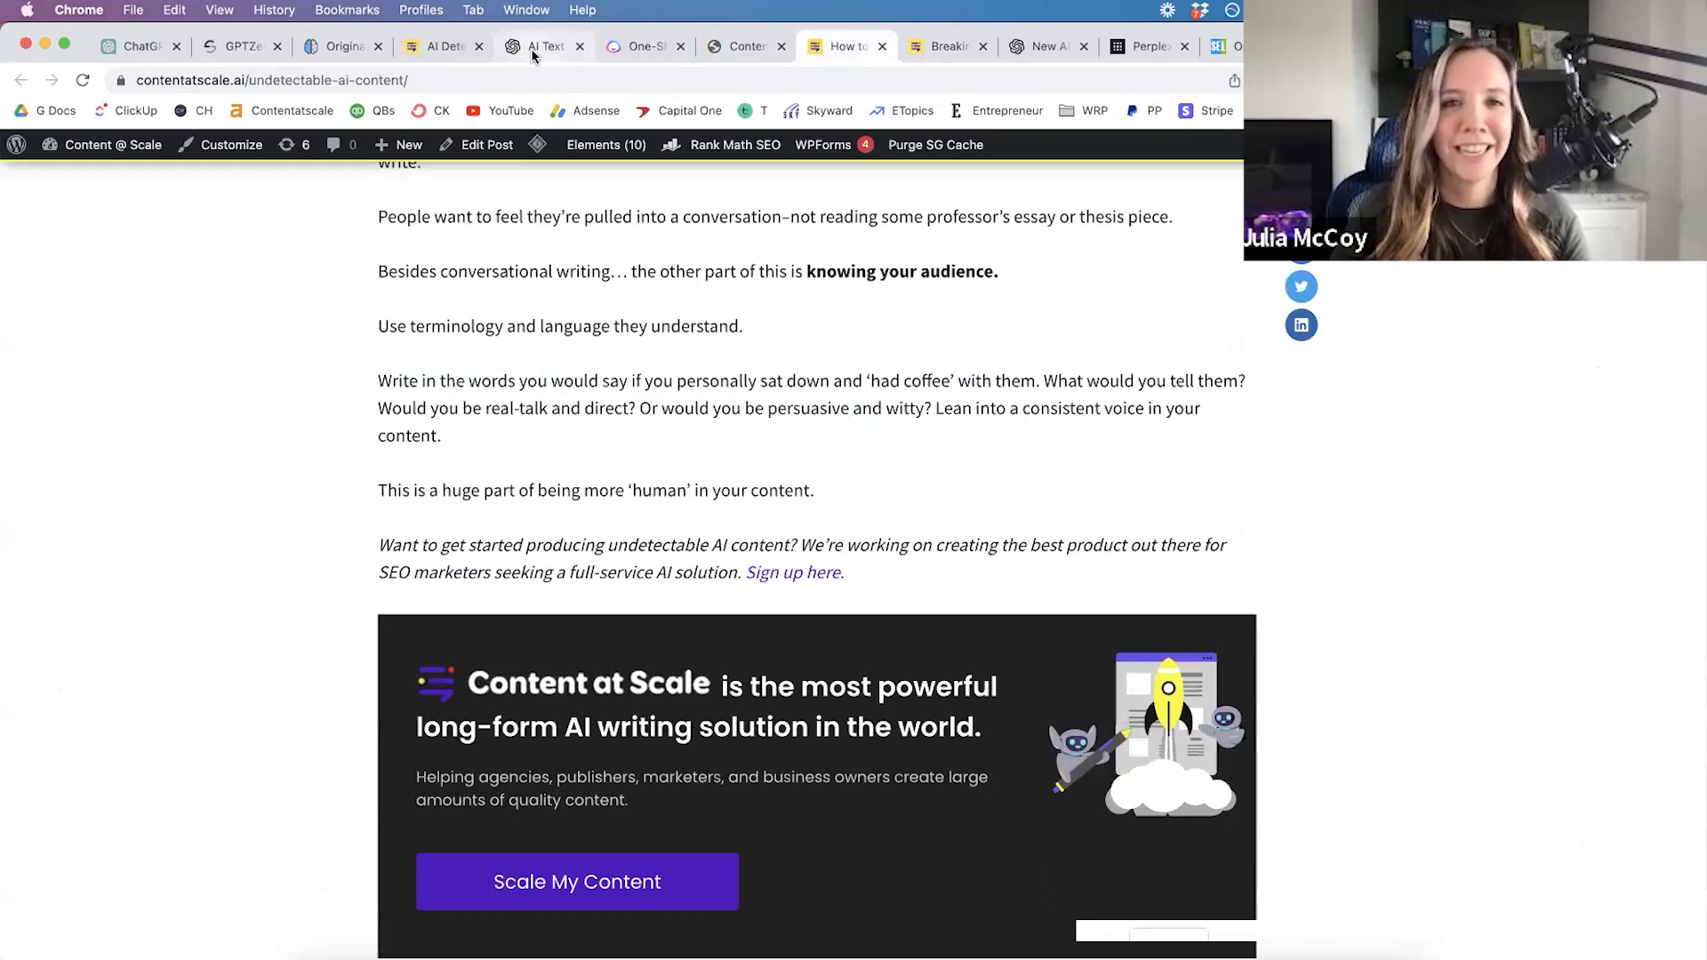
# - Replace the classifier text with the Content at Scale article and submit, getting 'very unlikely AI-generated'
pyautogui.click(531, 48)
pyautogui.click(774, 425)
pyautogui.press('super+a')
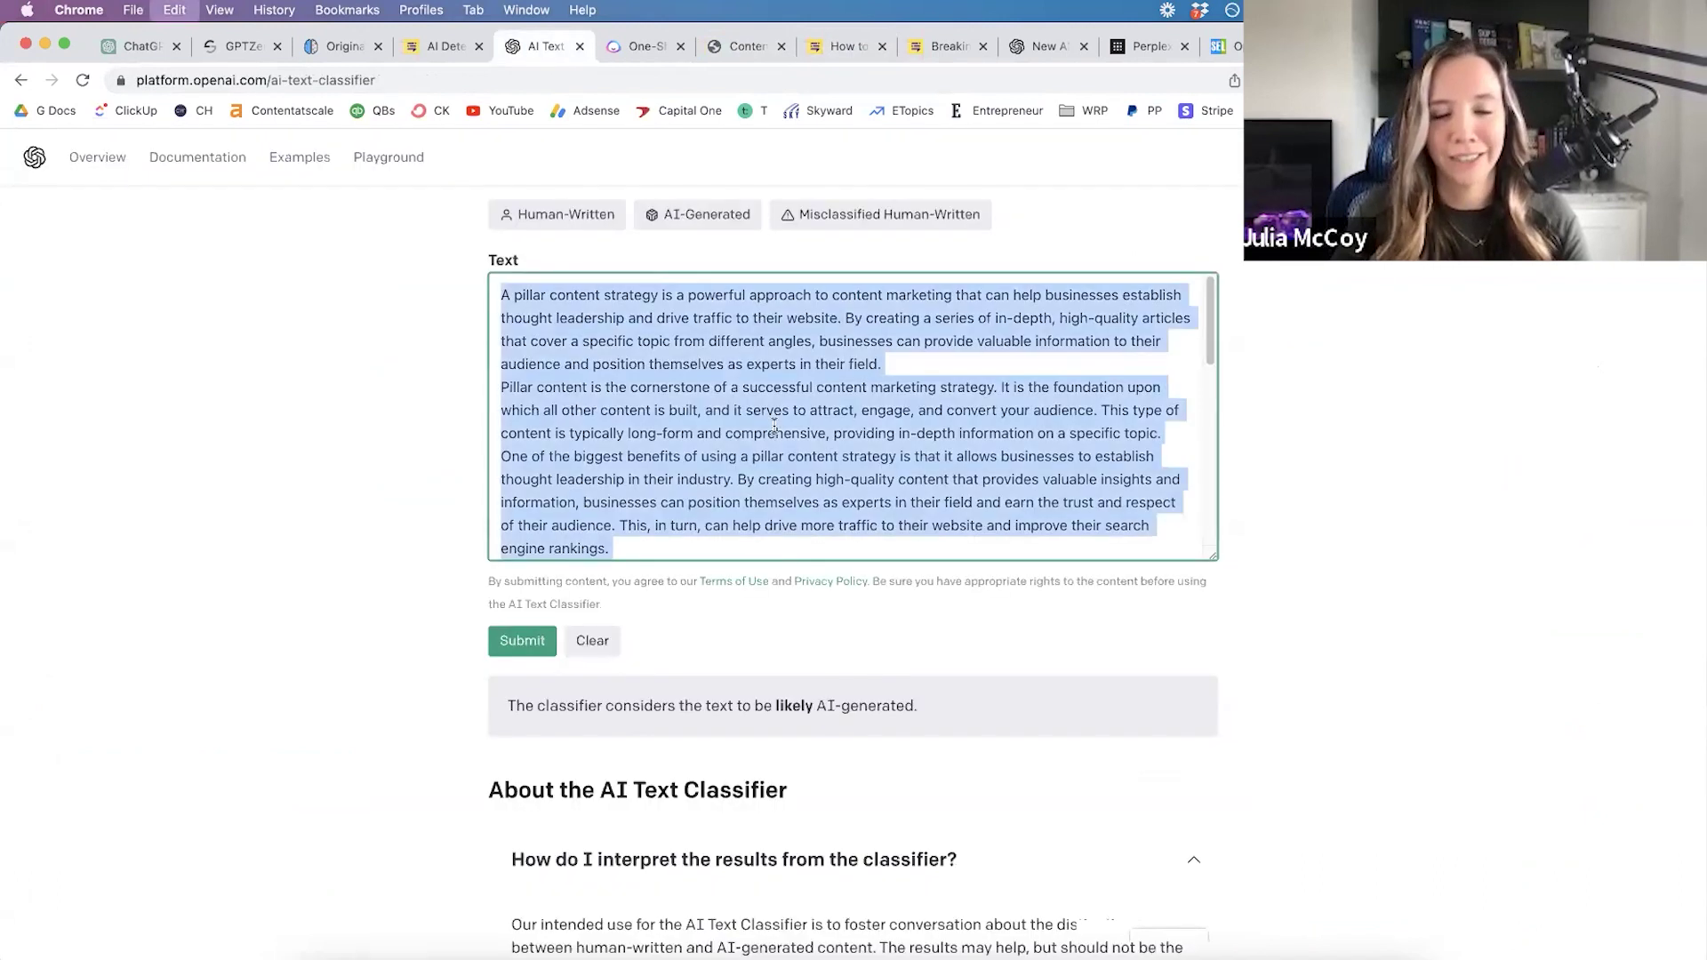
pyautogui.press('super+v')
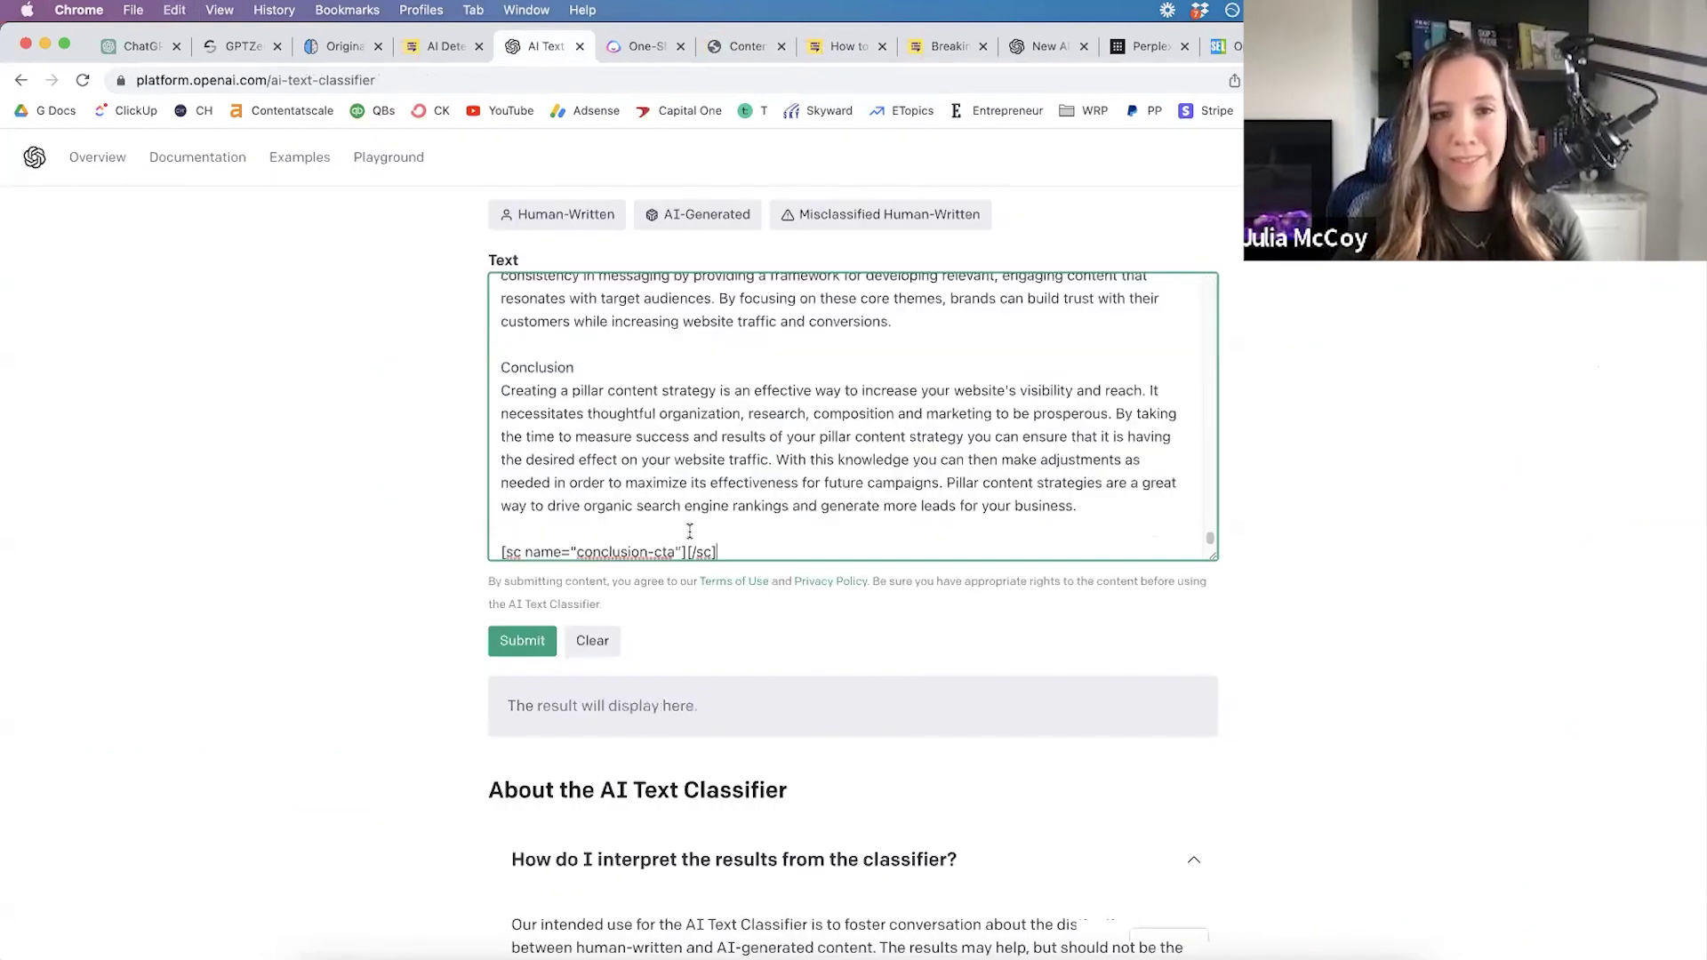
pyautogui.click(524, 640)
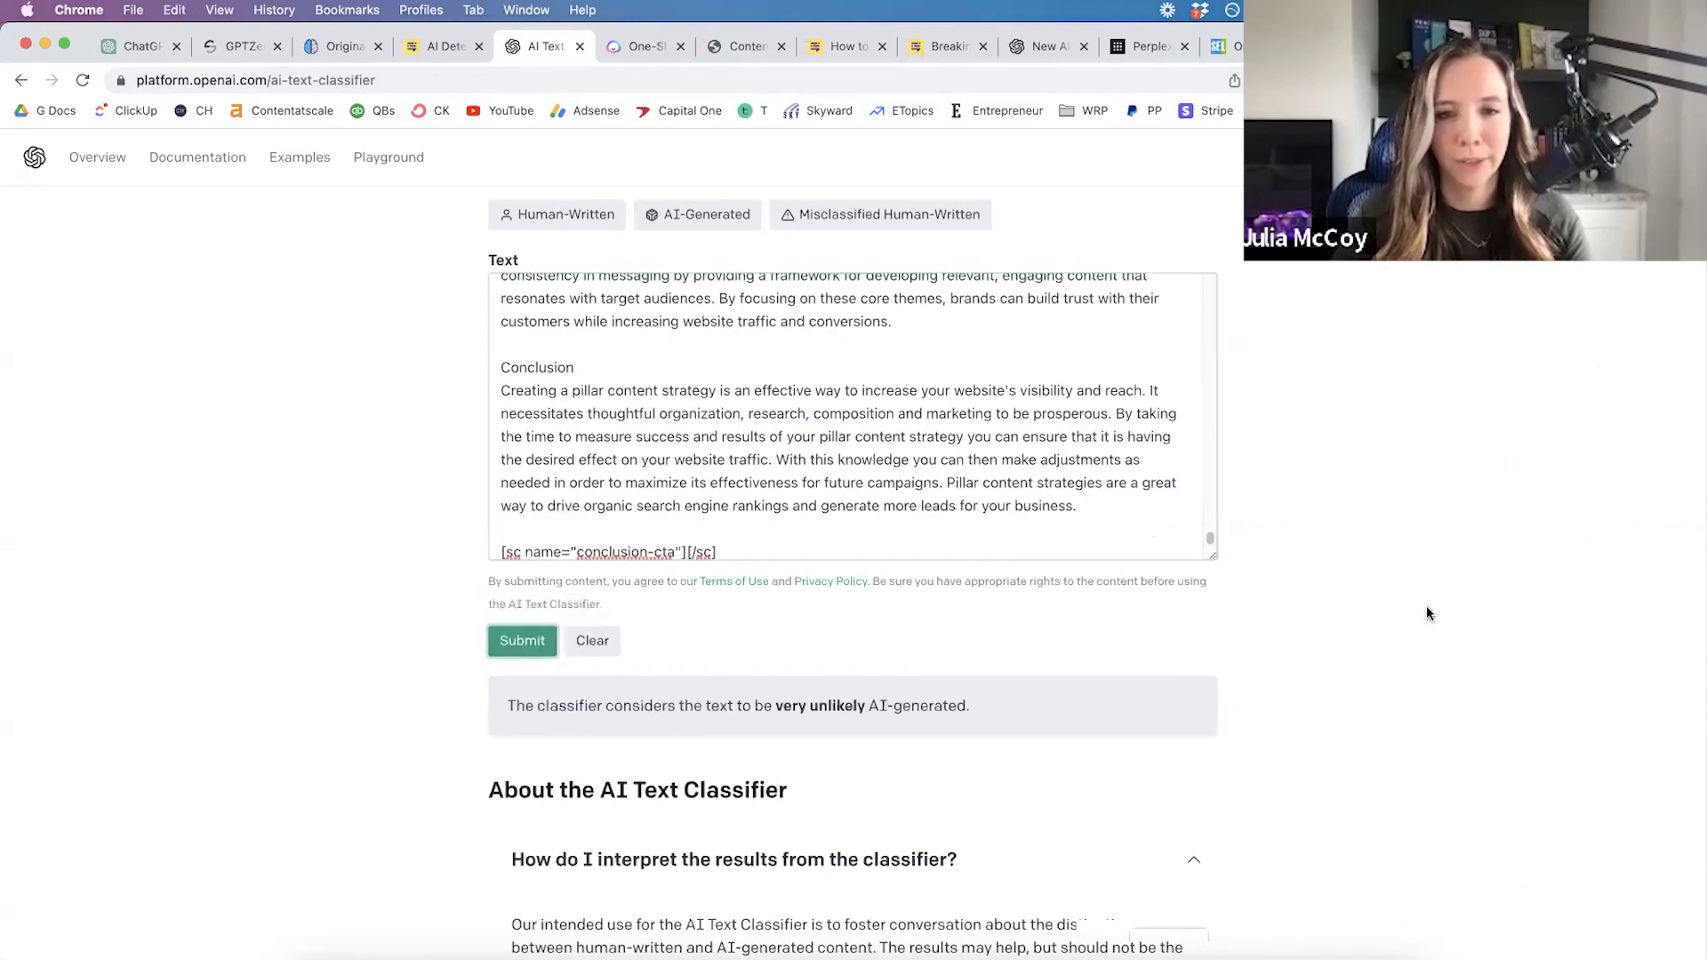
pyautogui.tripleClick(933, 702)
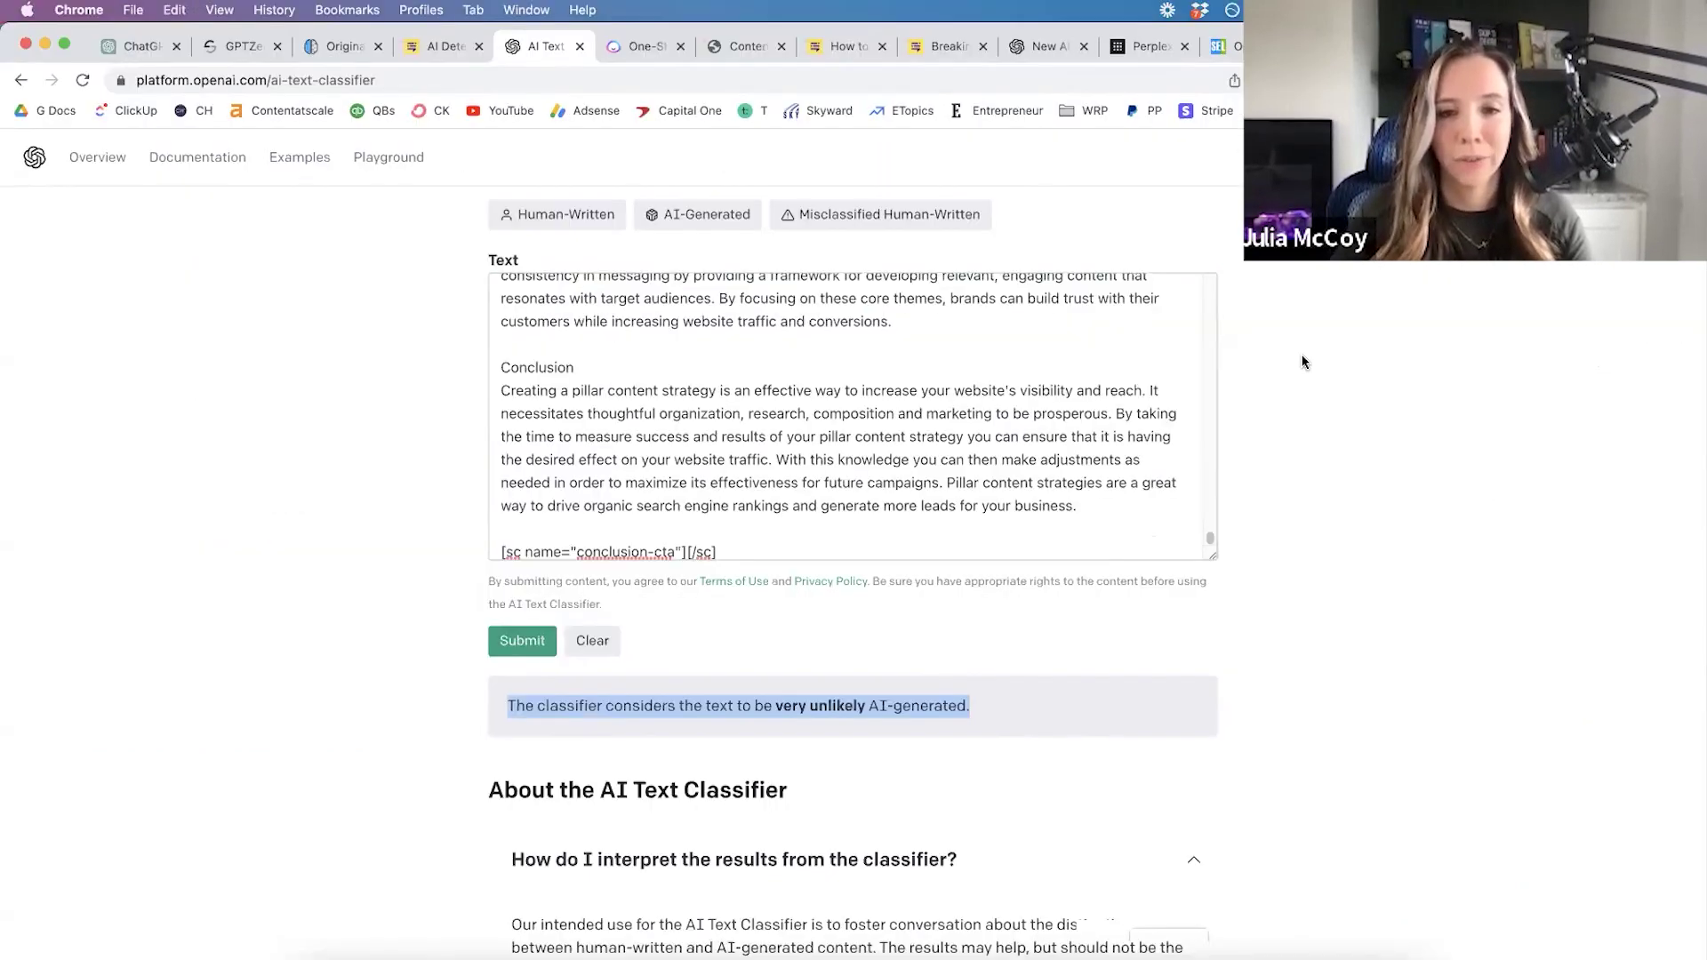
pyautogui.click(1483, 496)
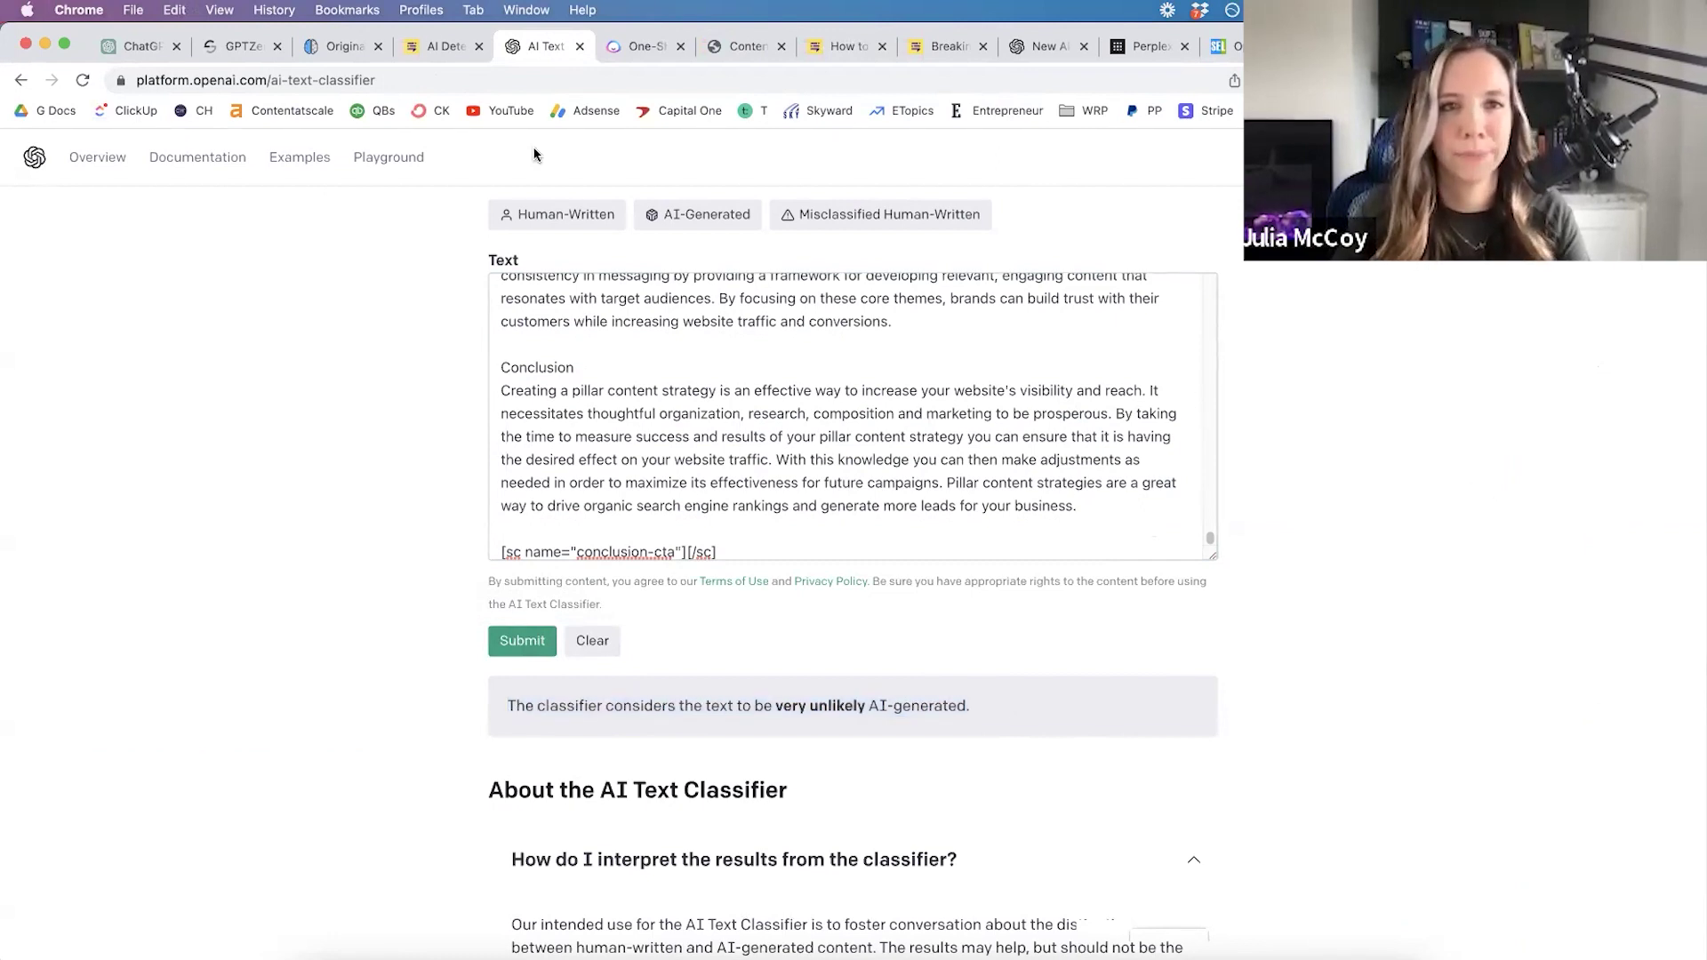
# - Copy Jasper's One-Shot Blog Post output and return to the AI Text Classifier tab
pyautogui.click(640, 47)
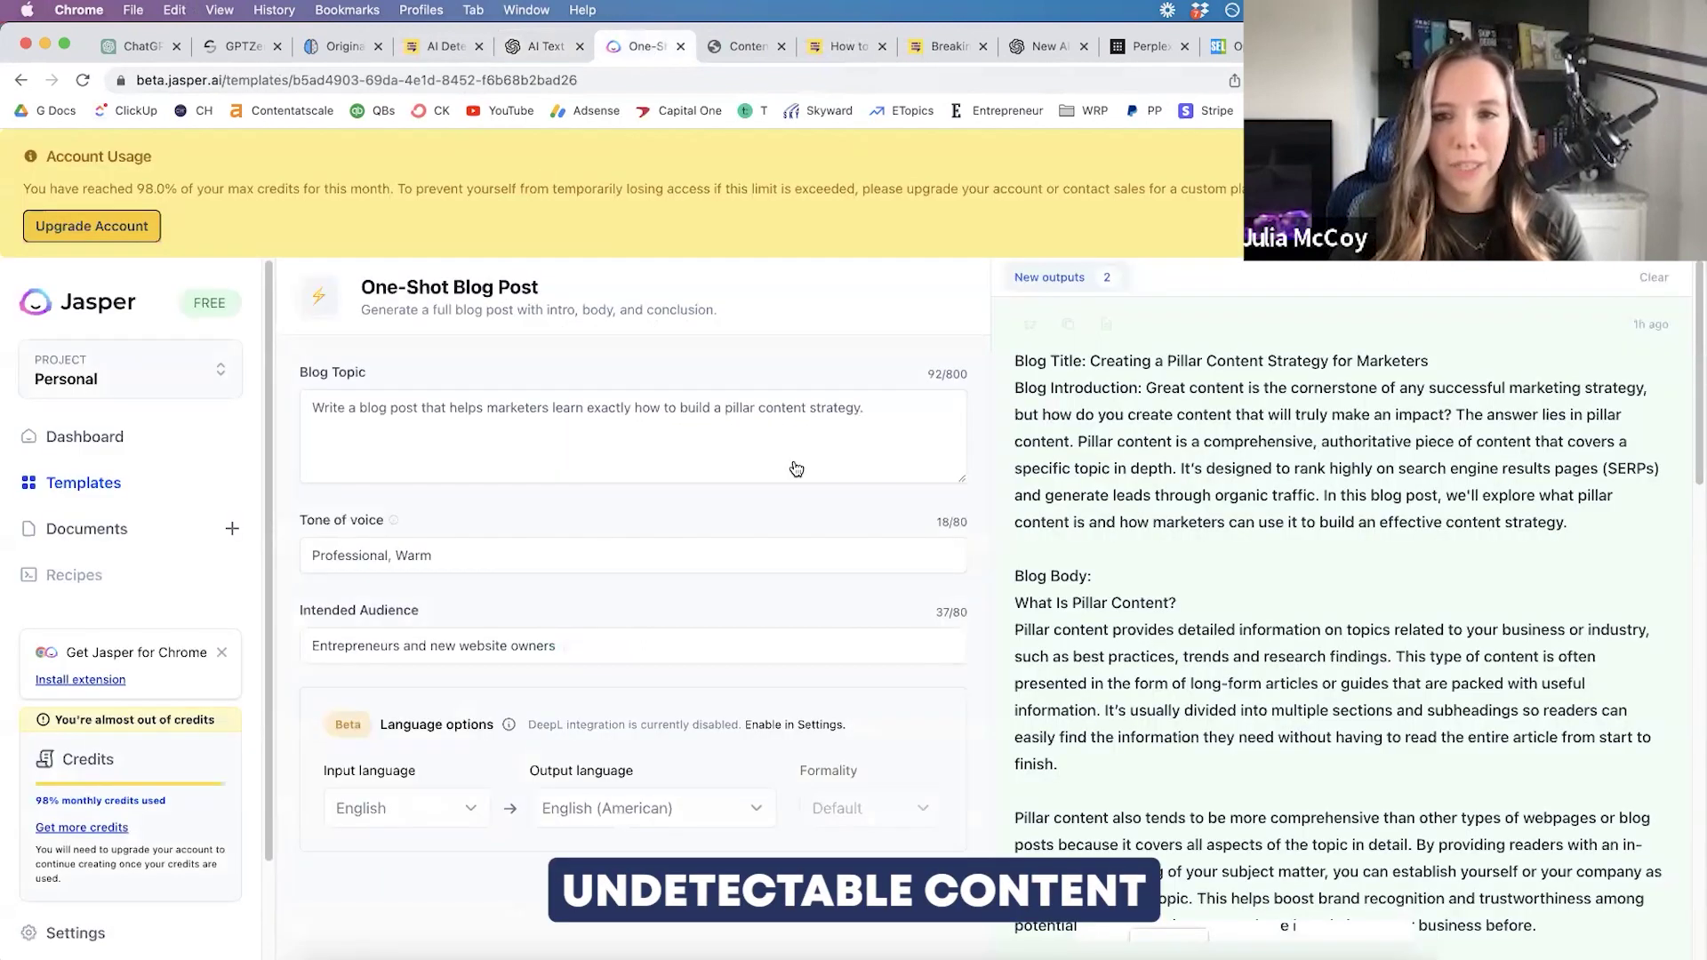
pyautogui.click(1070, 326)
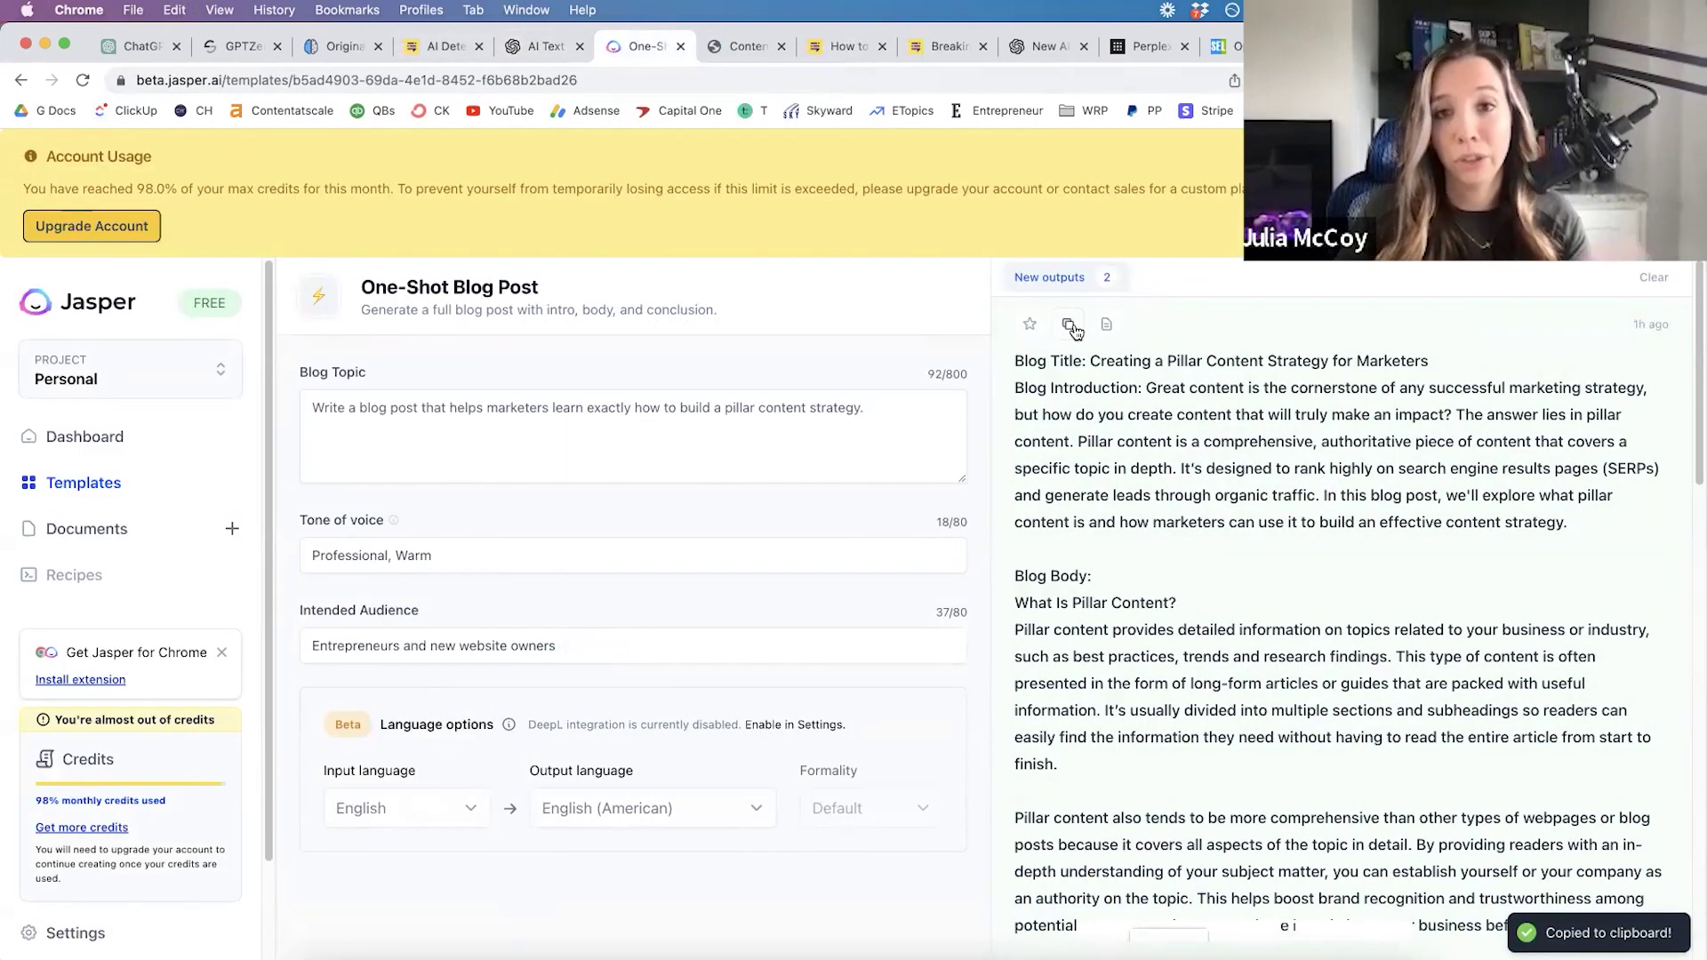
pyautogui.click(535, 52)
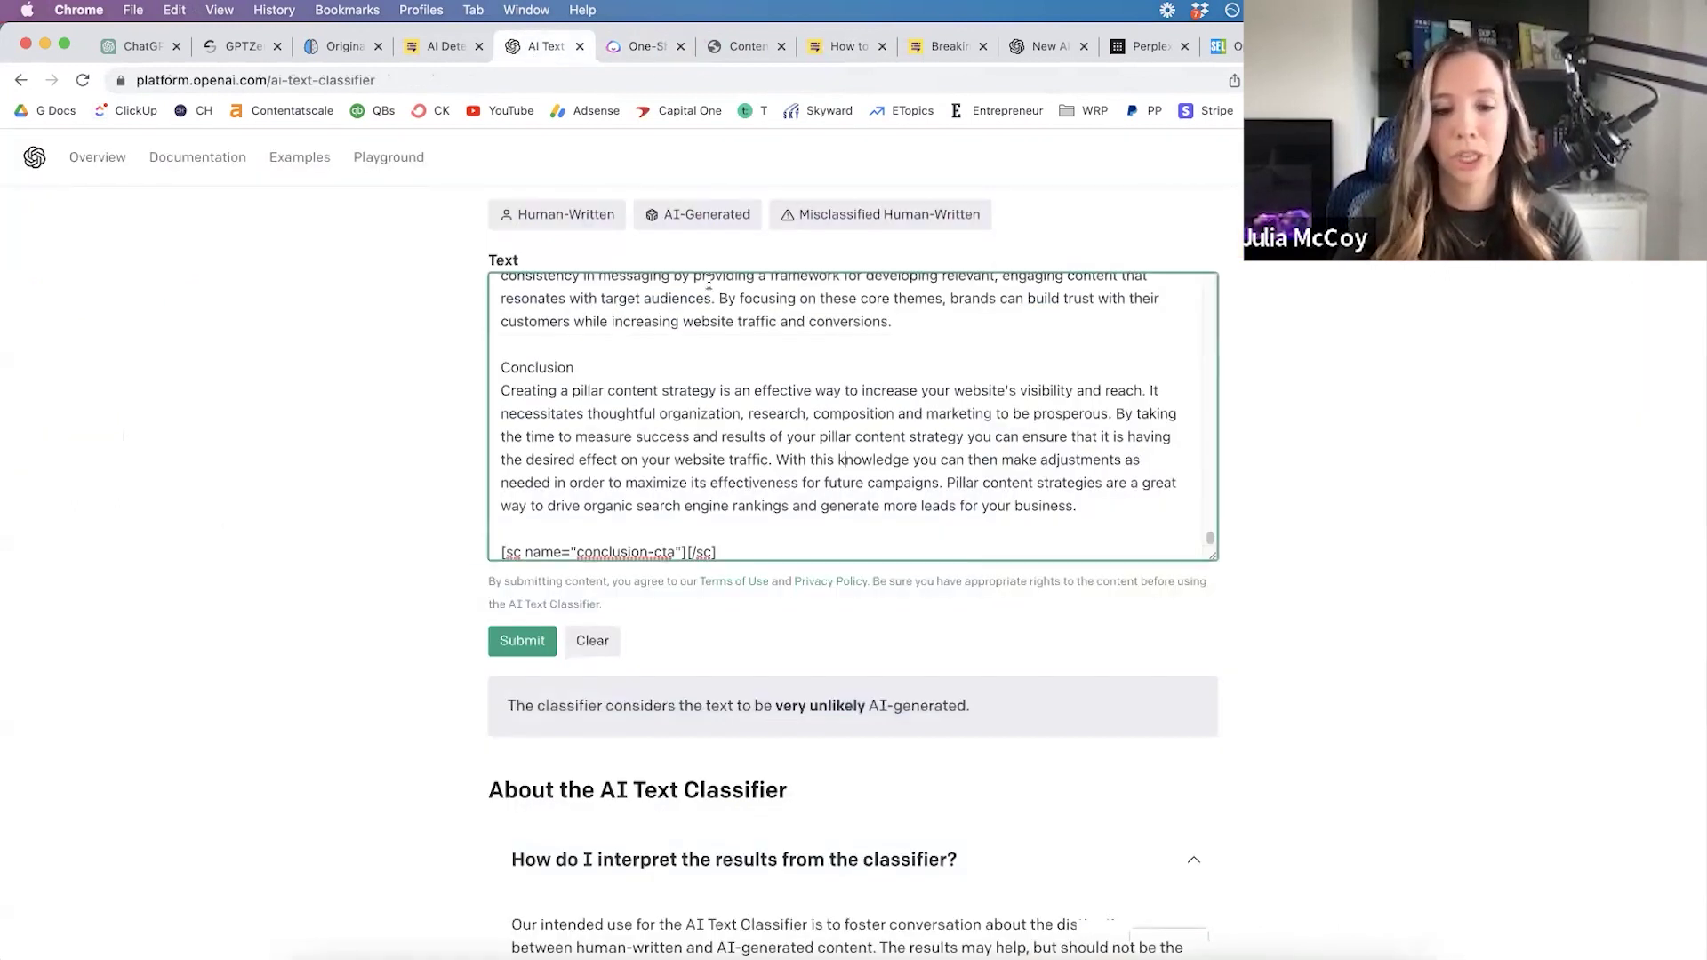
# - Paste the Jasper post over the old text and submit it, getting 'unlikely AI-generated'
pyautogui.press('super+a')
pyautogui.press('super+v')
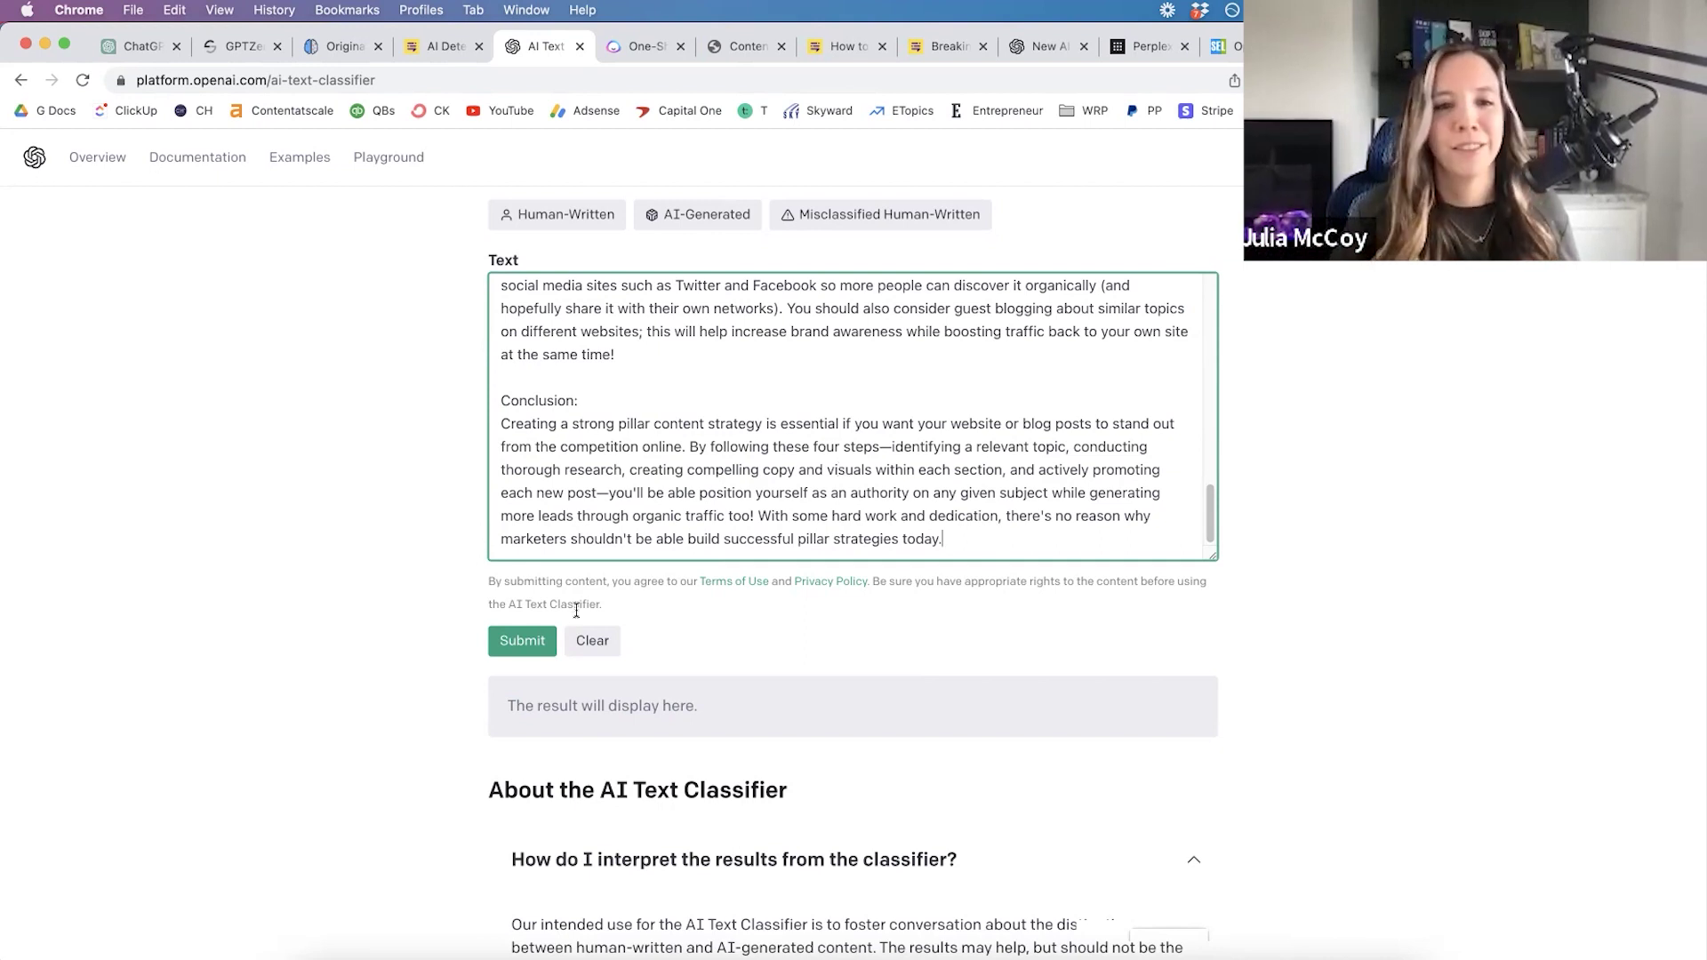
pyautogui.click(526, 639)
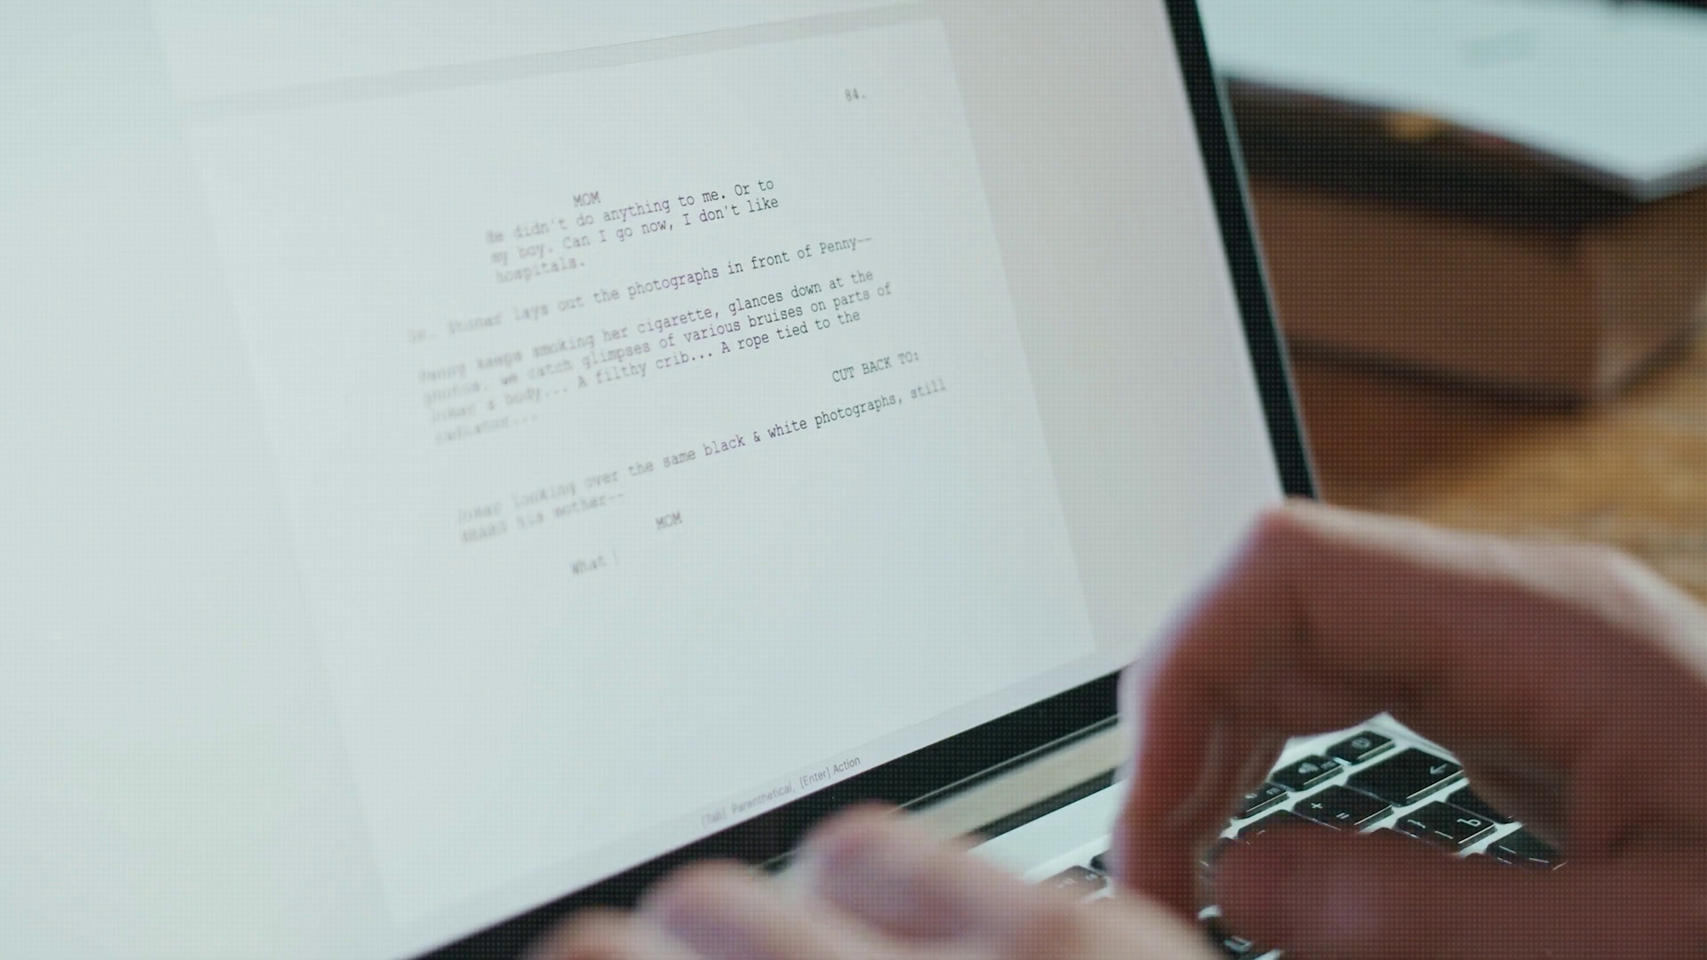
pyautogui.write('are')
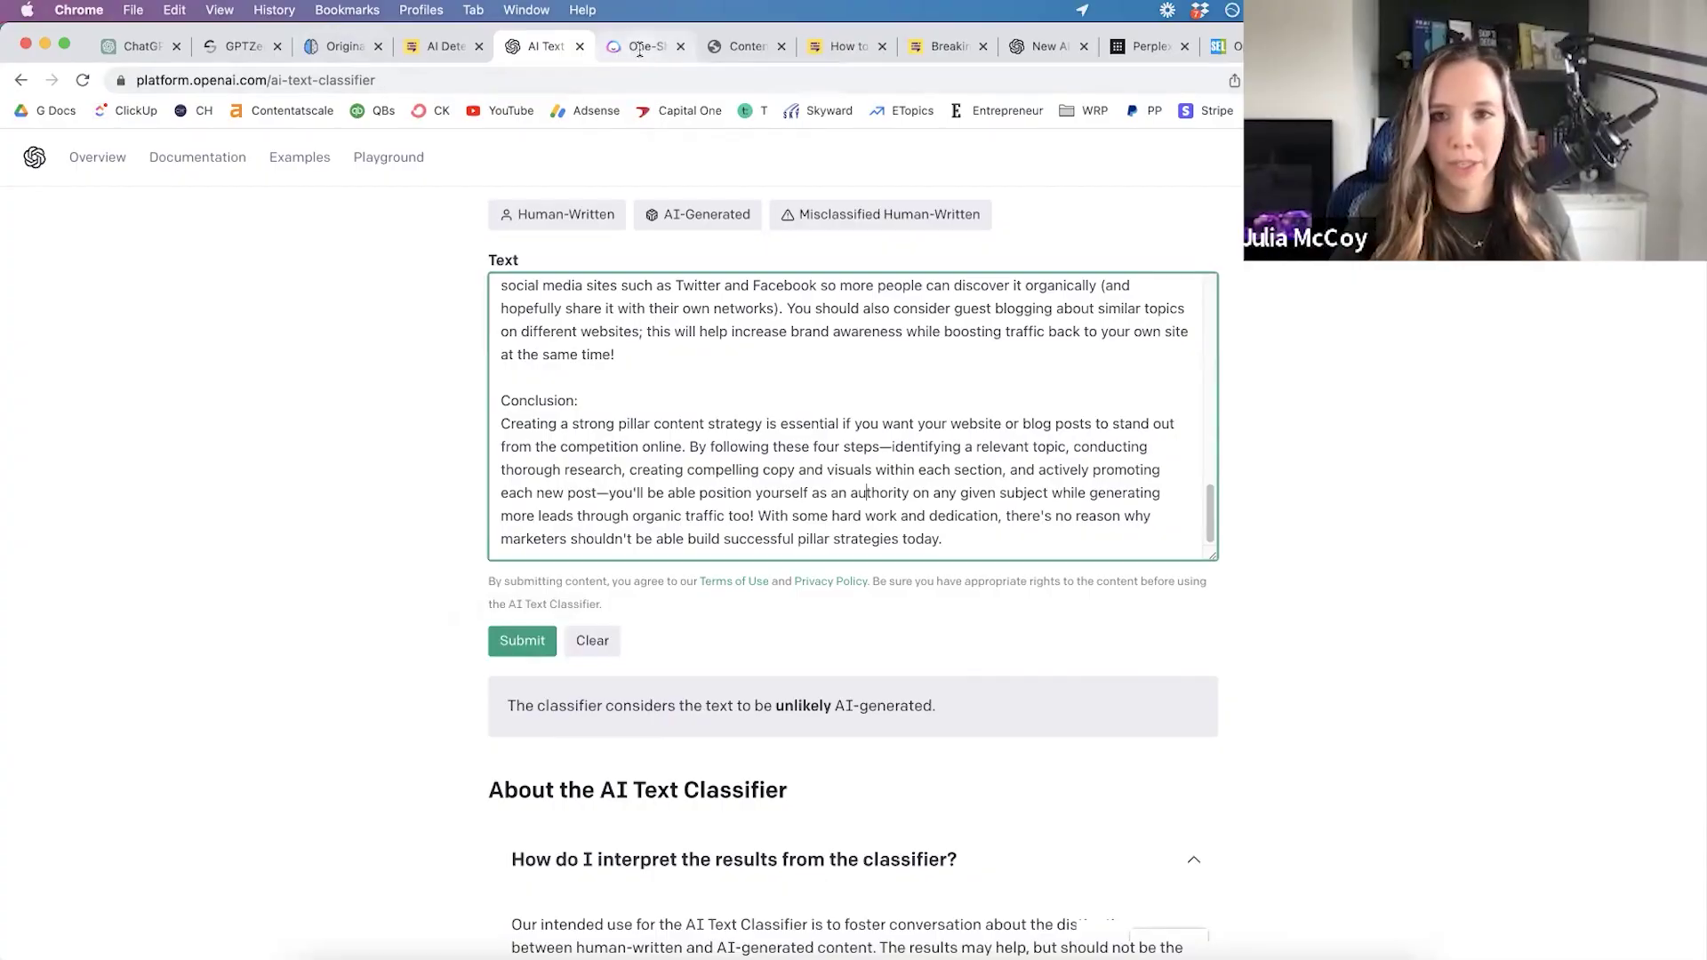
pyautogui.click(638, 46)
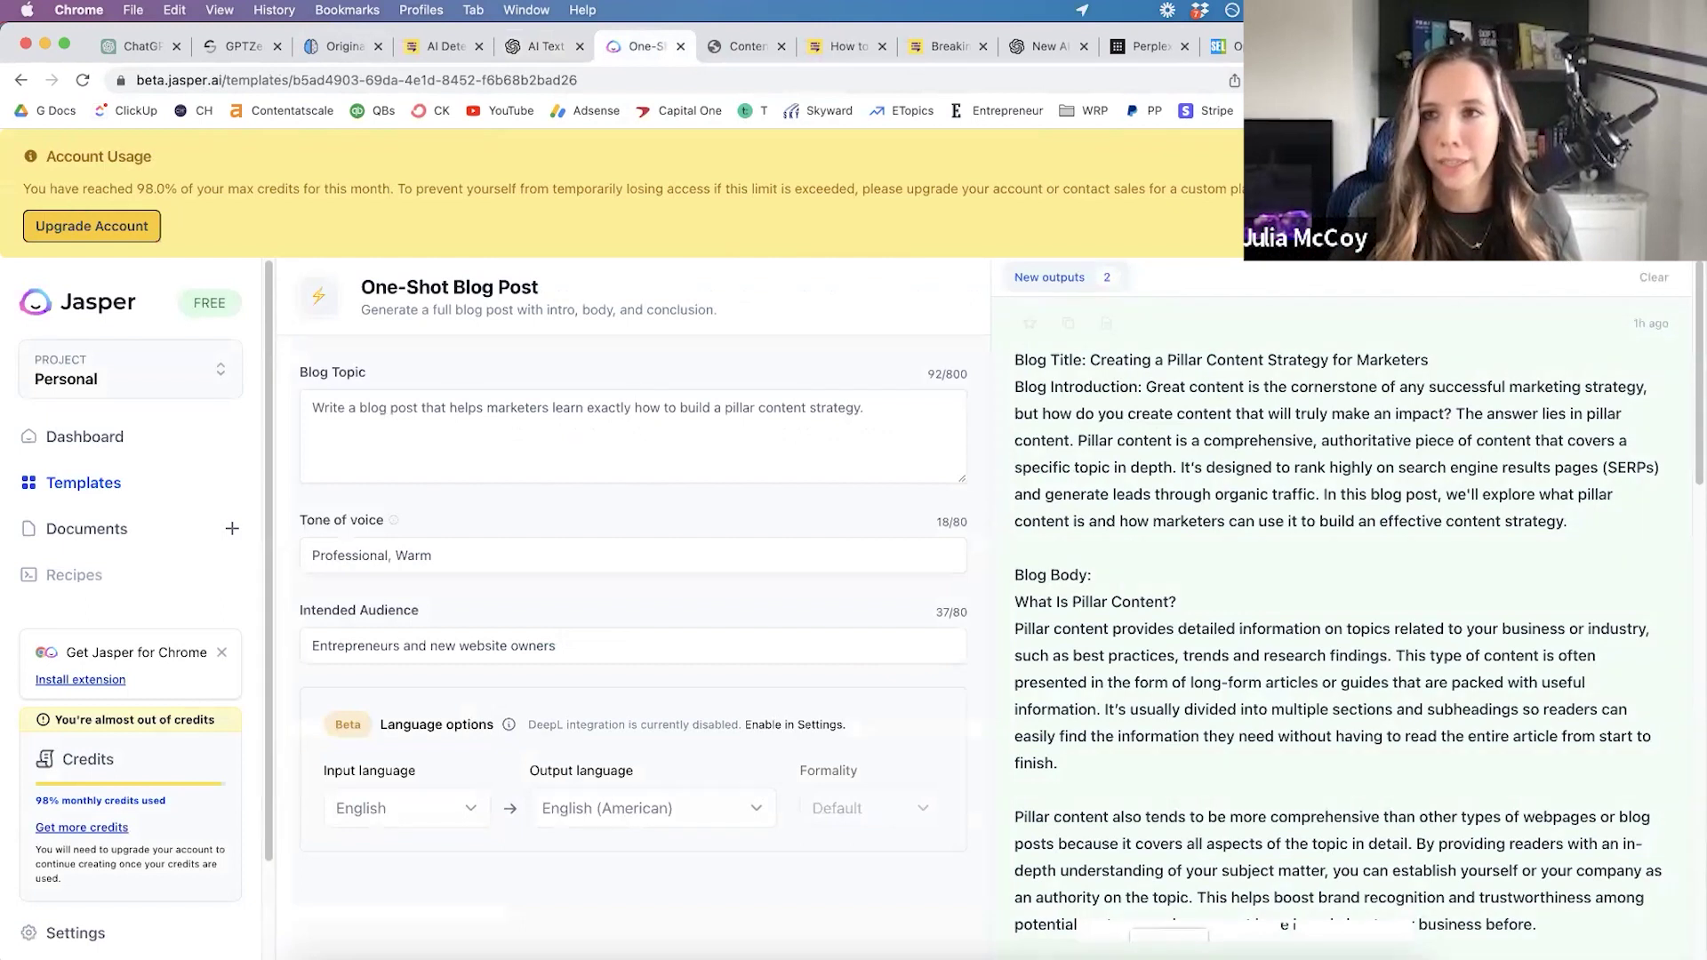
pyautogui.scroll(-3, 1307, 372)
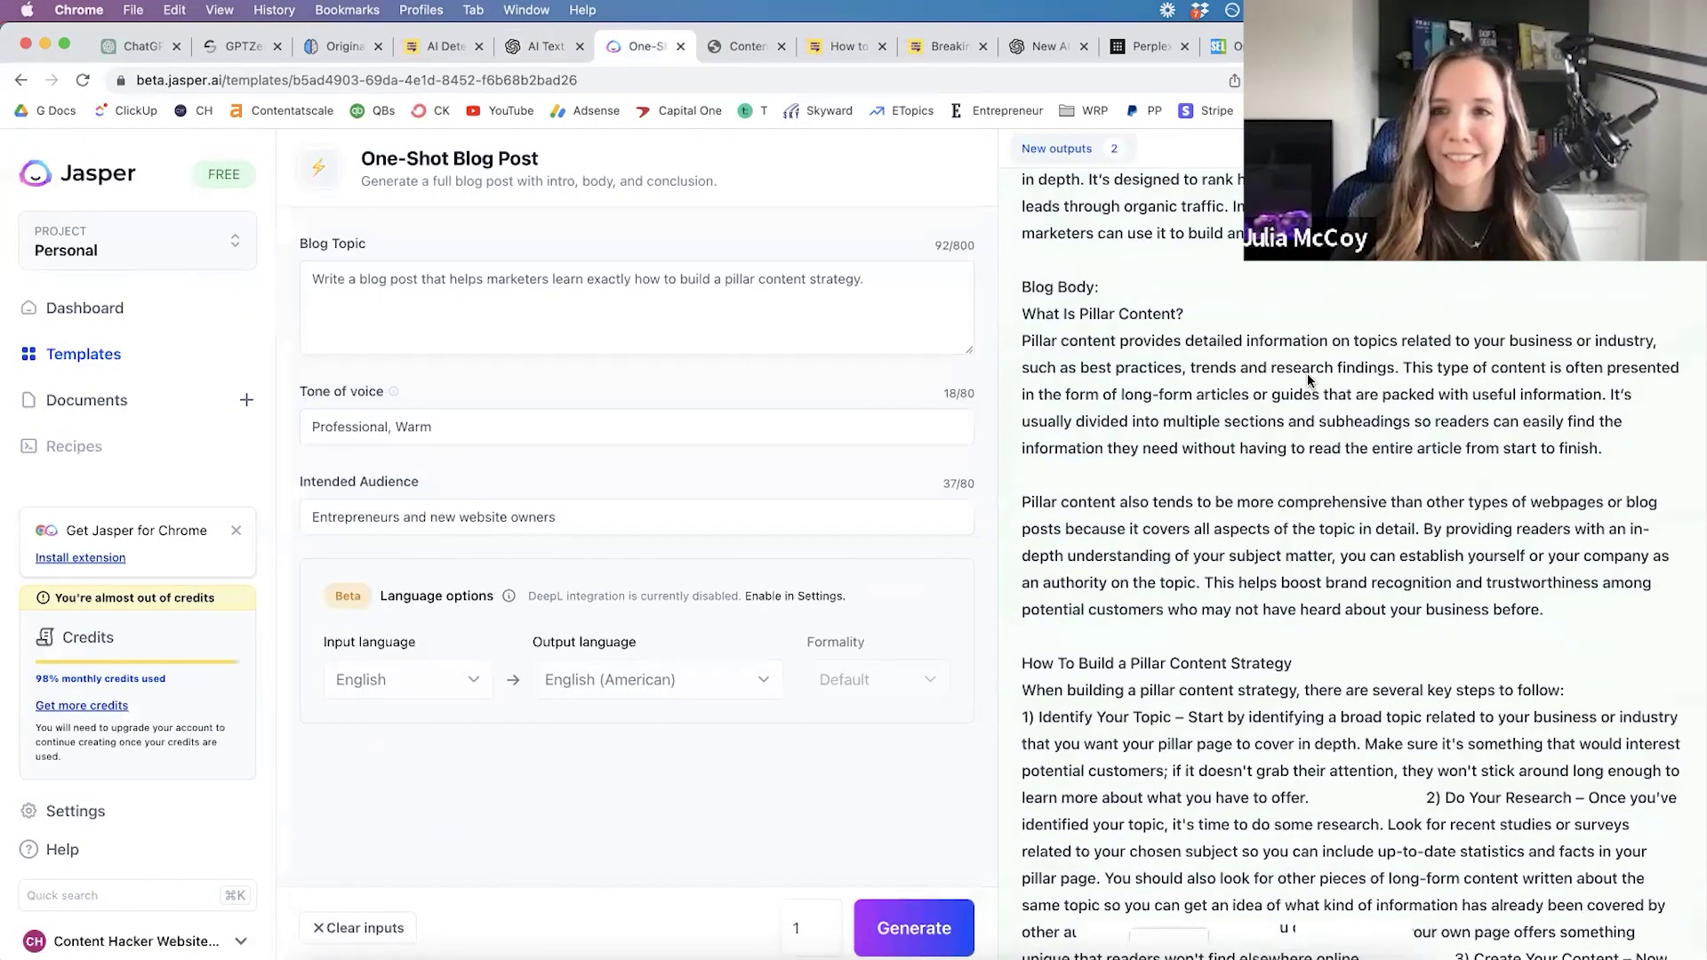
pyautogui.scroll(-1, 1307, 380)
pyautogui.scroll(-2, 1306, 372)
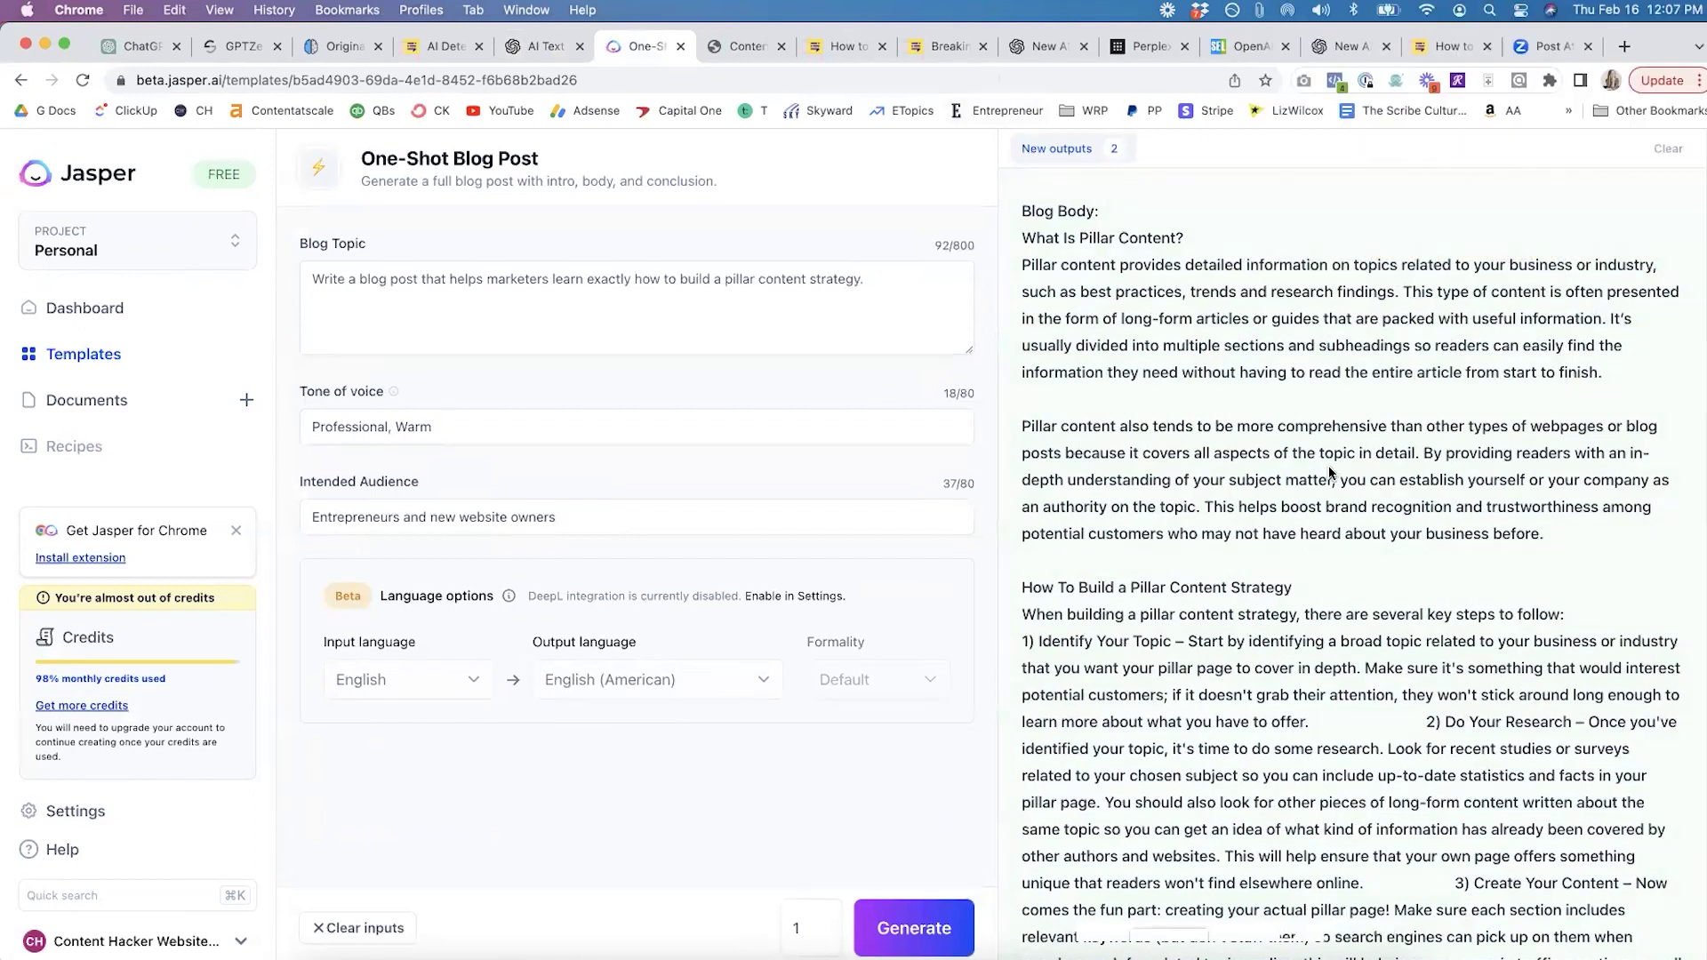
pyautogui.scroll(-10, 1331, 471)
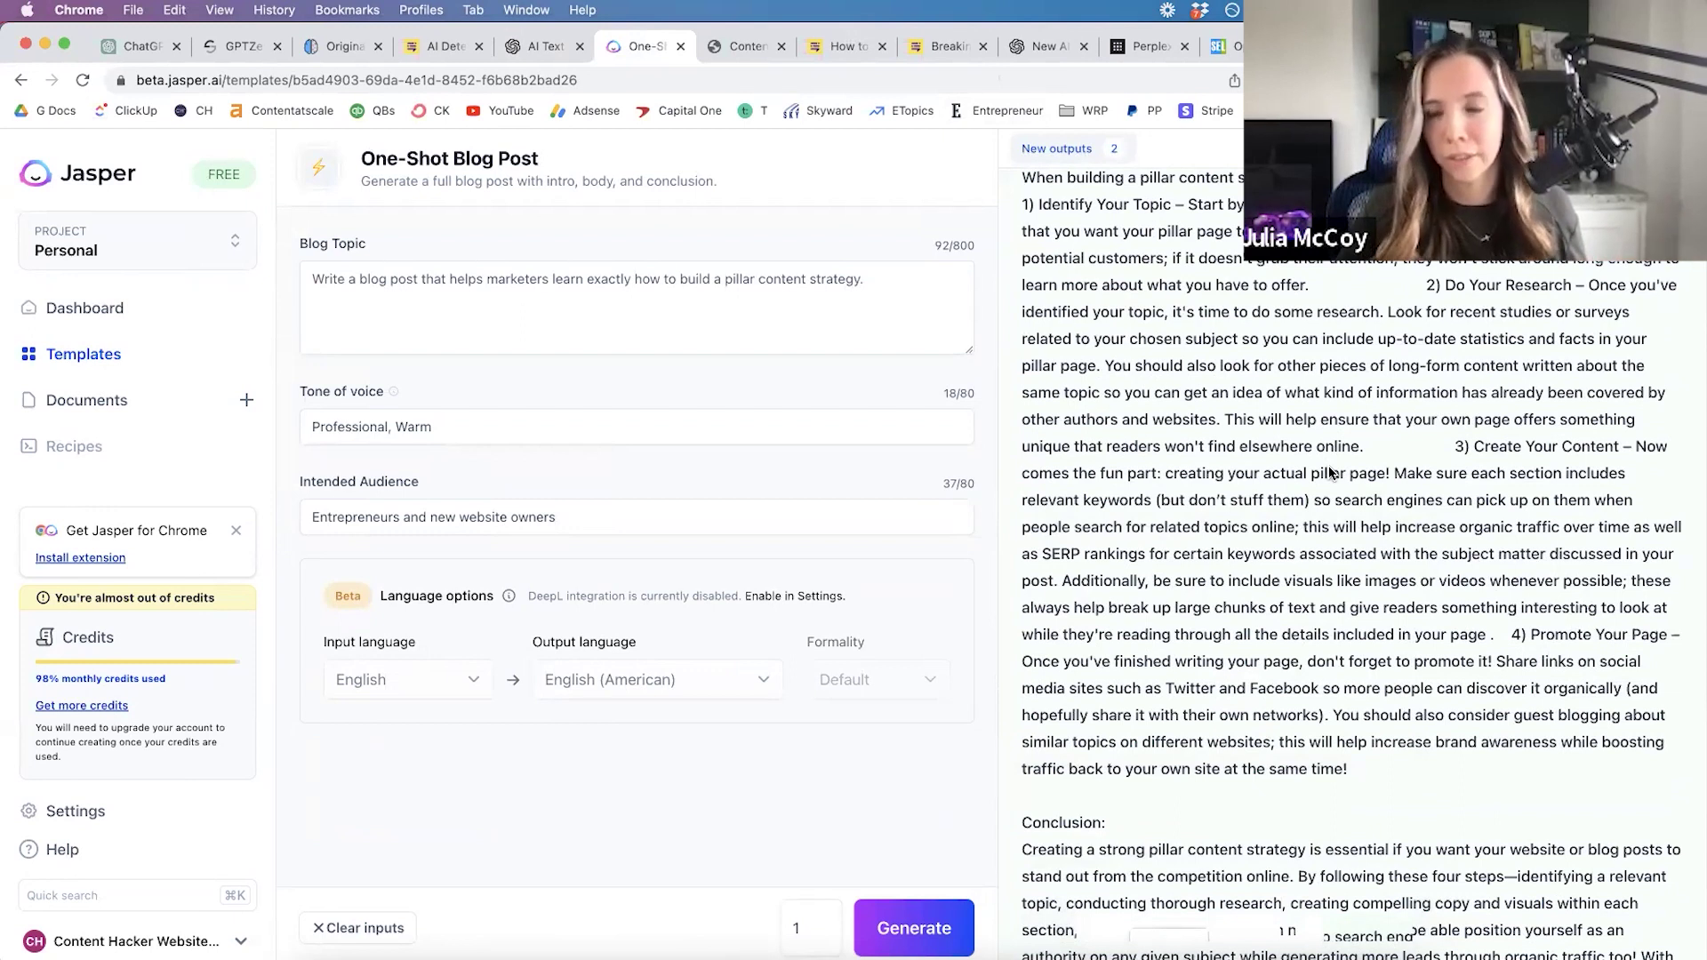
pyautogui.scroll(-2, 1331, 472)
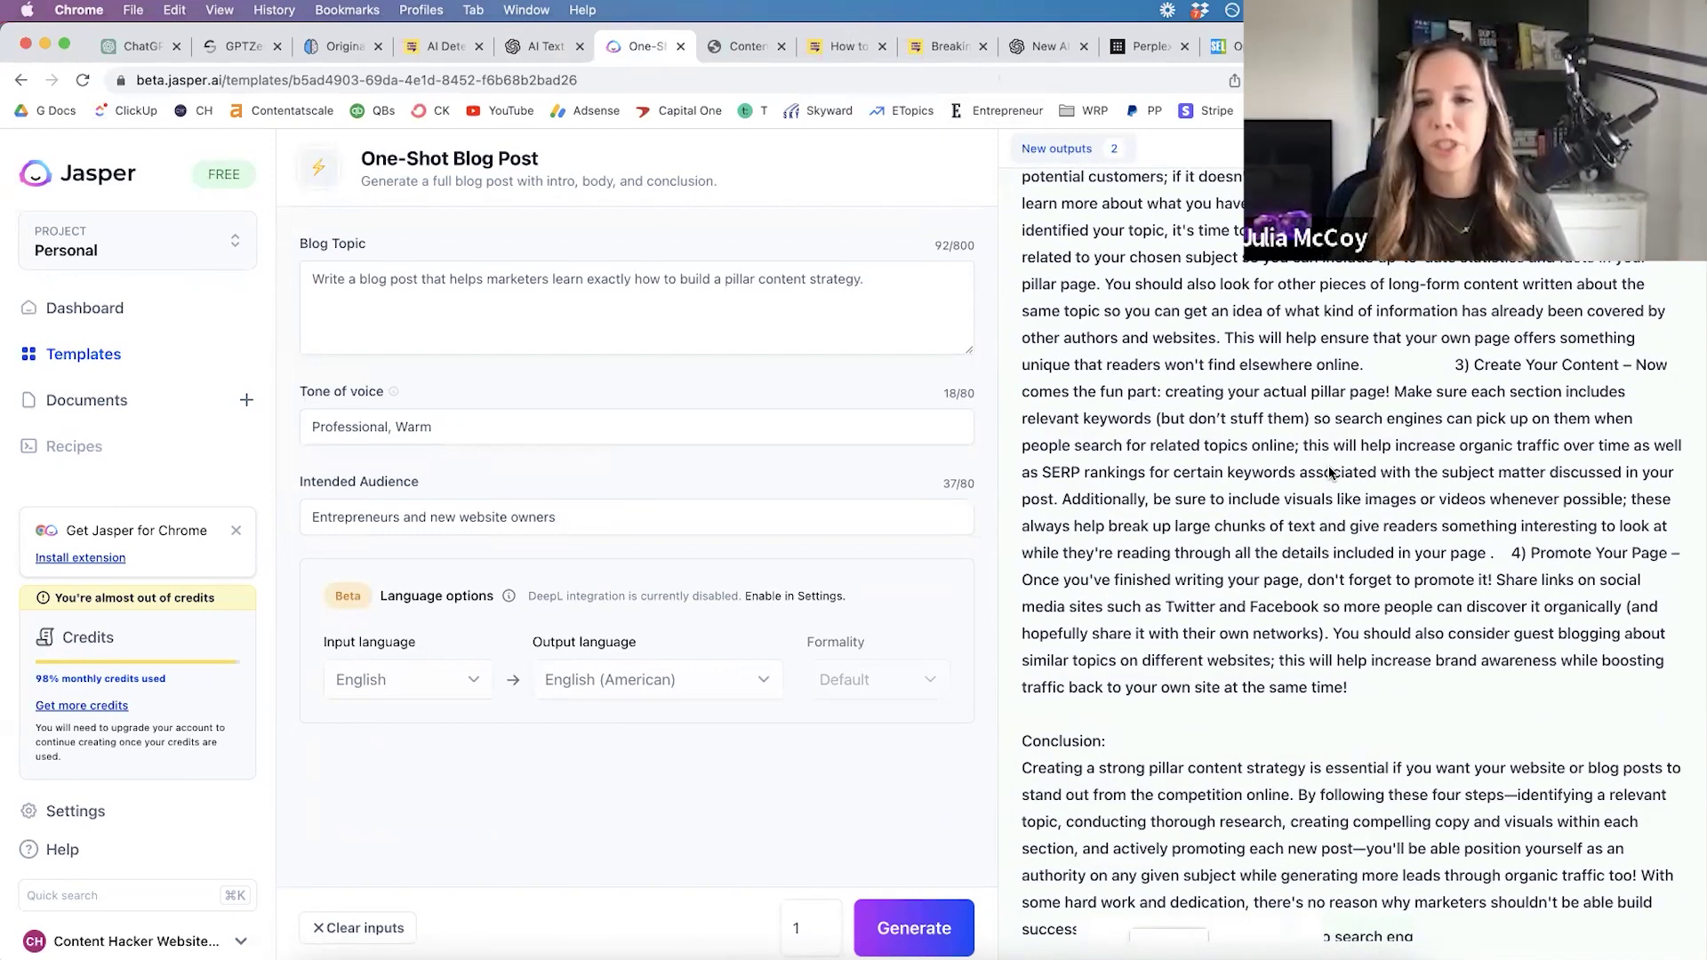
pyautogui.scroll(-4, 1330, 473)
pyautogui.scroll(-2, 1331, 472)
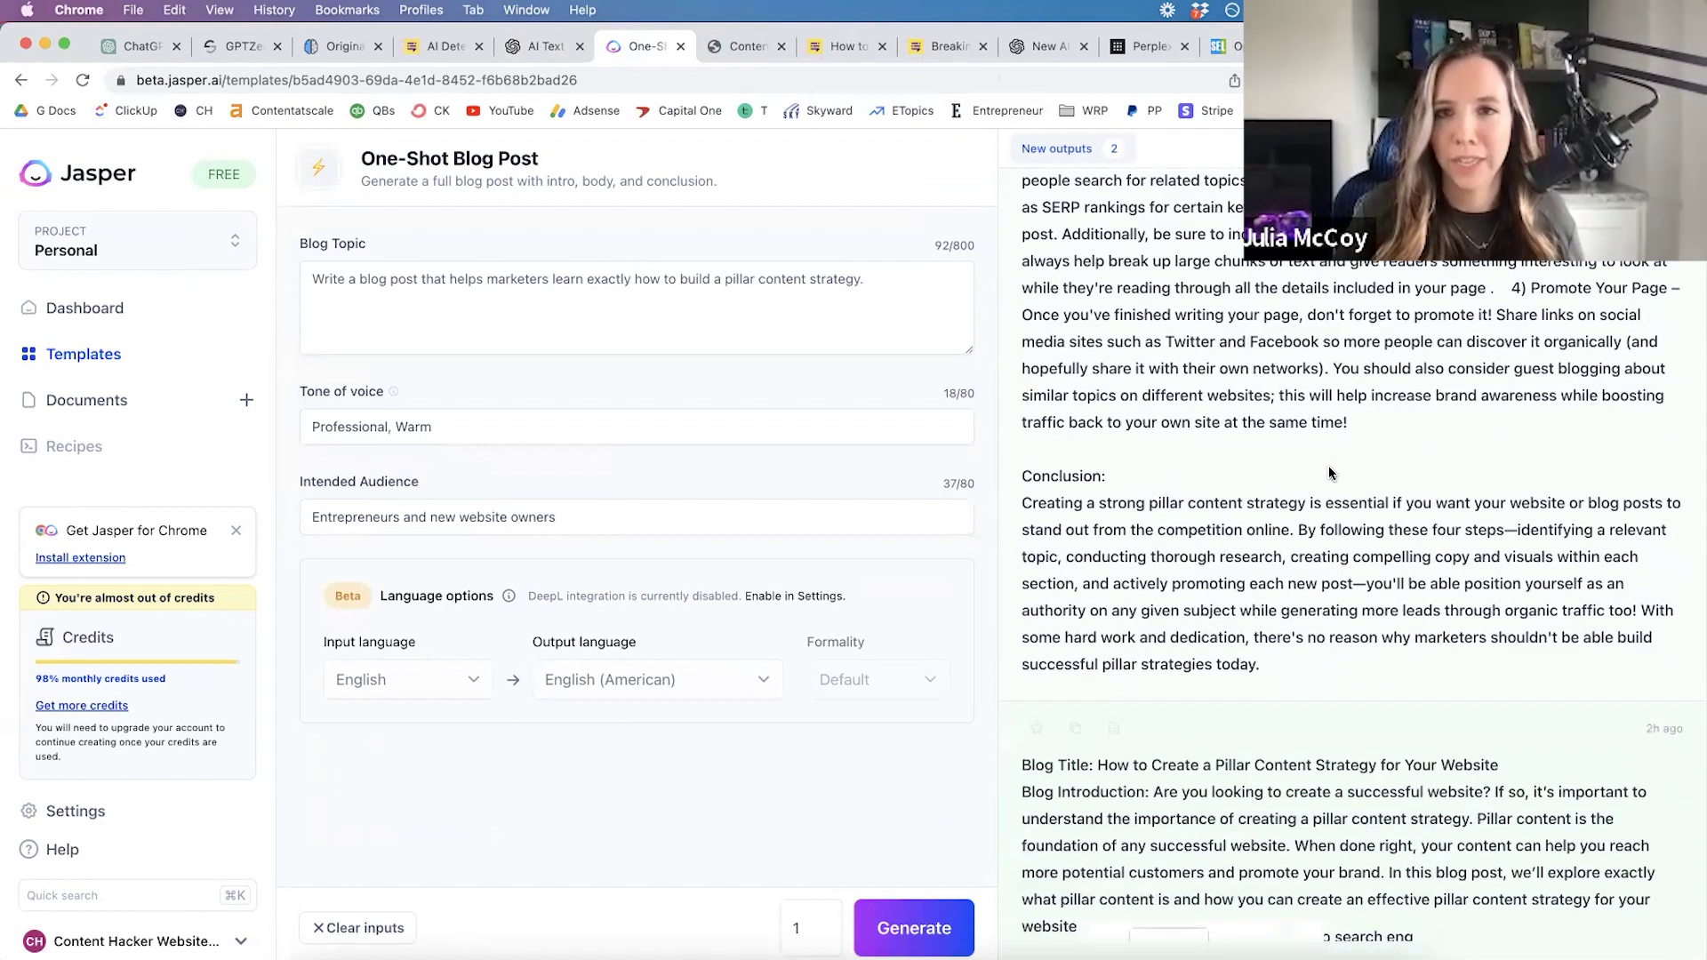
pyautogui.scroll(16, 1331, 472)
pyautogui.scroll(5, 1328, 471)
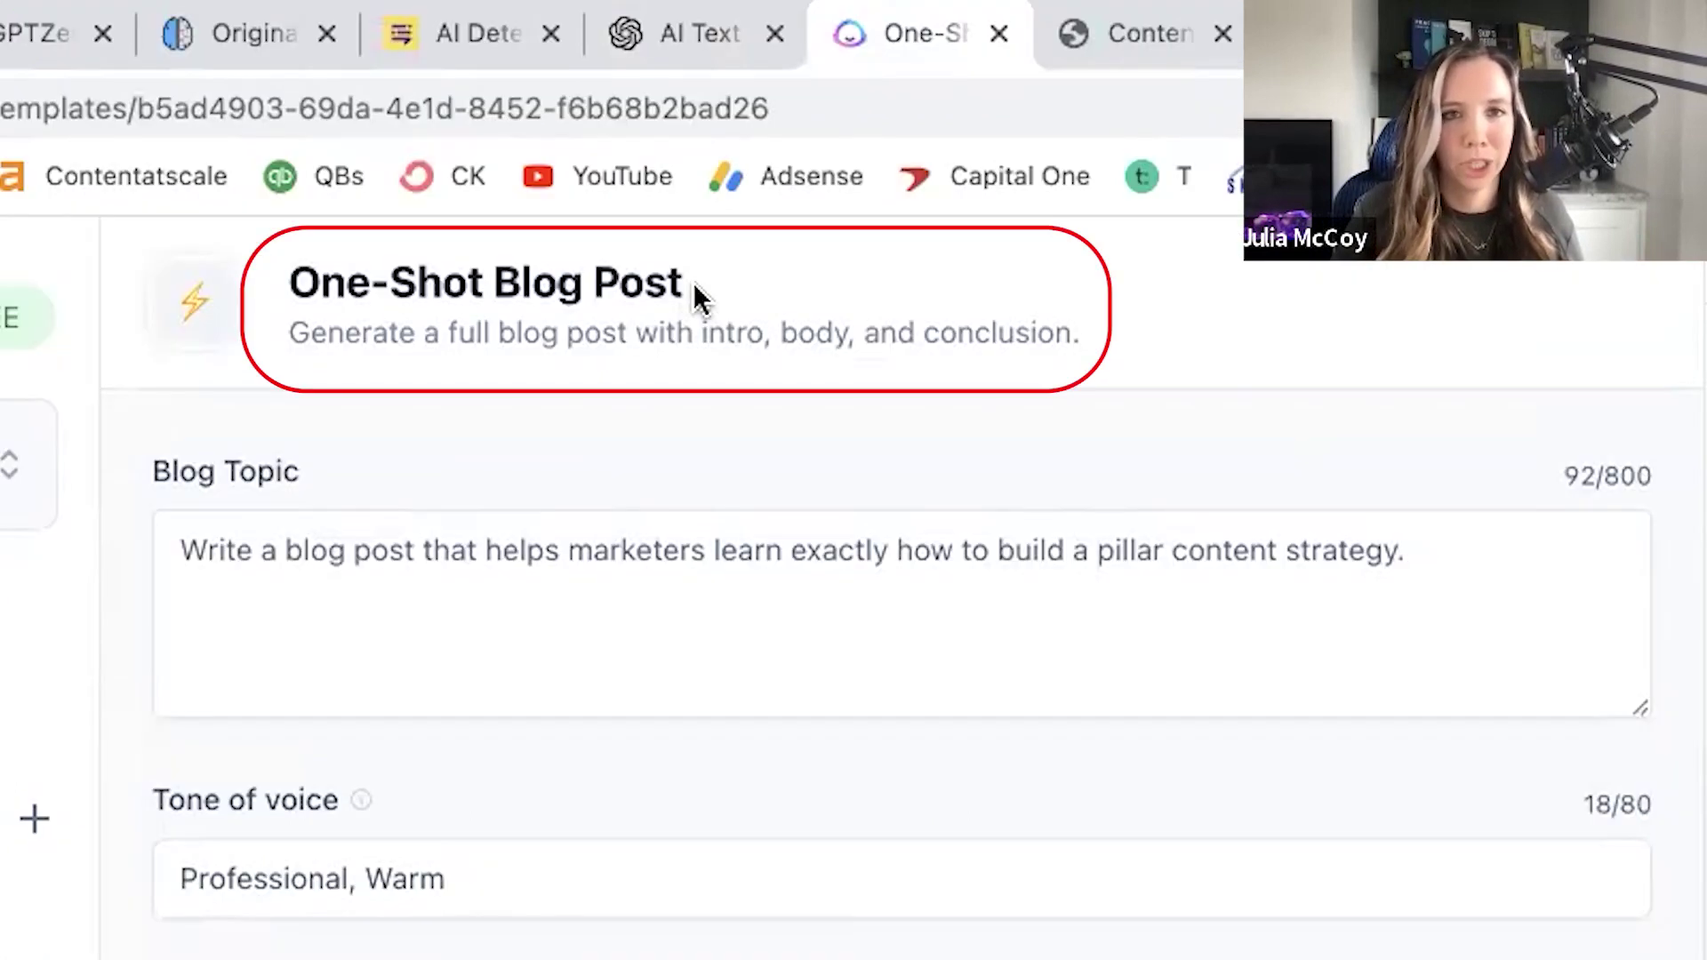
pyautogui.click(753, 573)
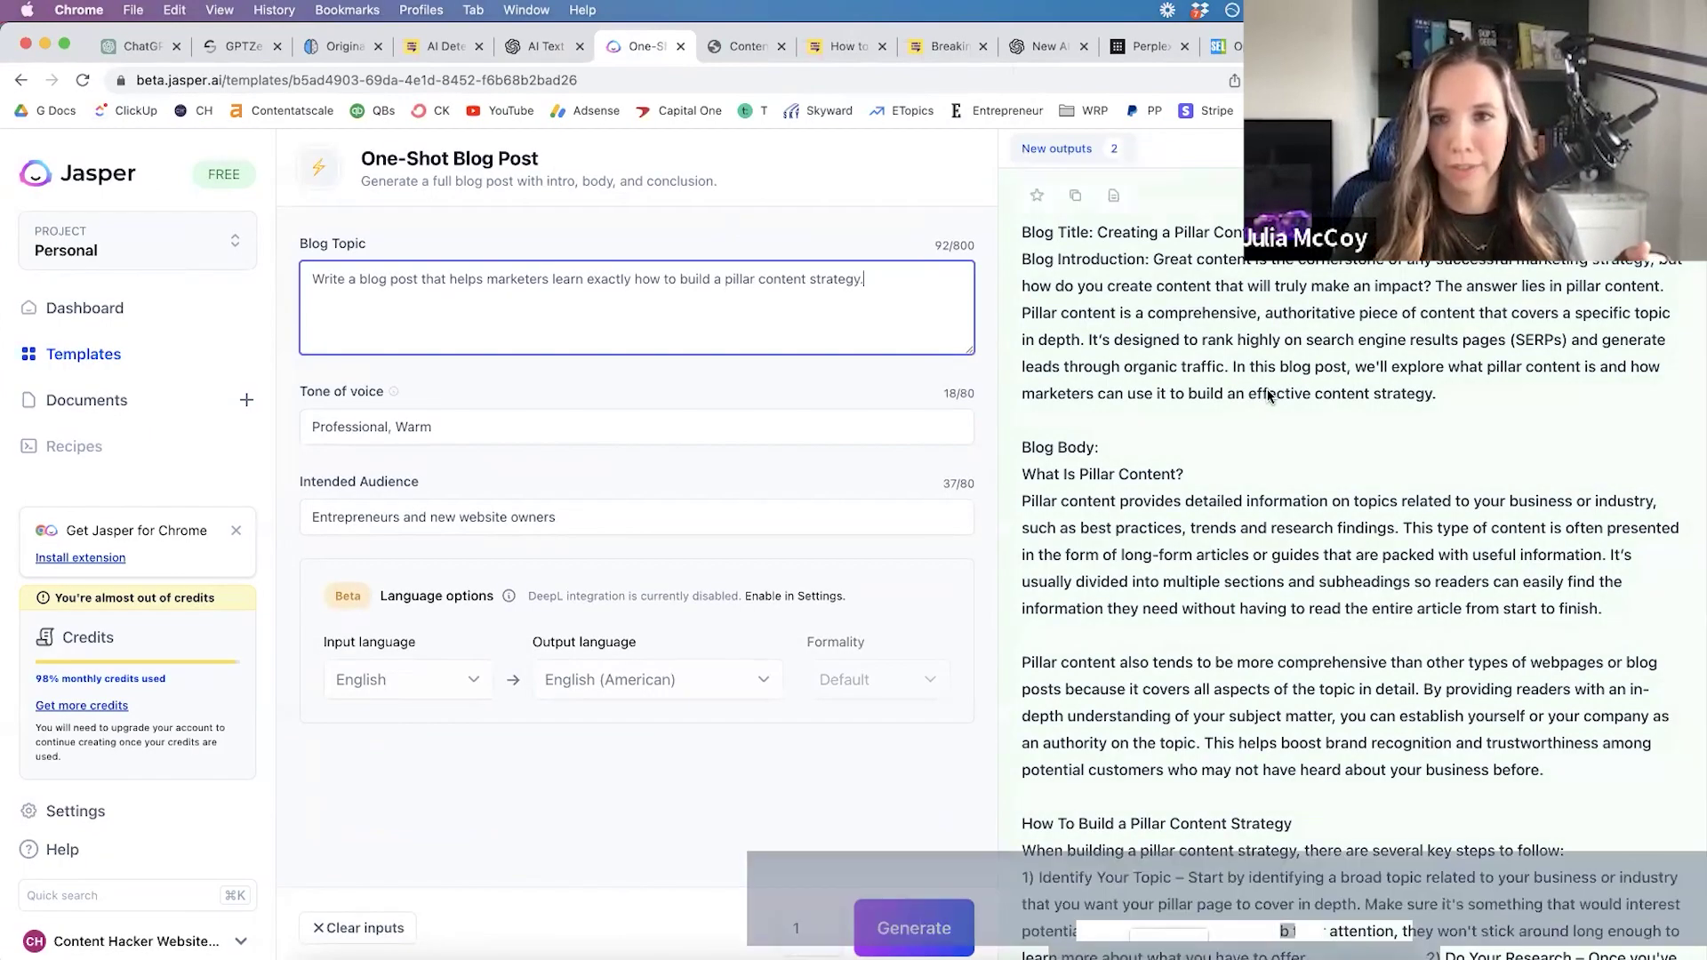
pyautogui.click(1269, 396)
pyautogui.scroll(-7, 980, 379)
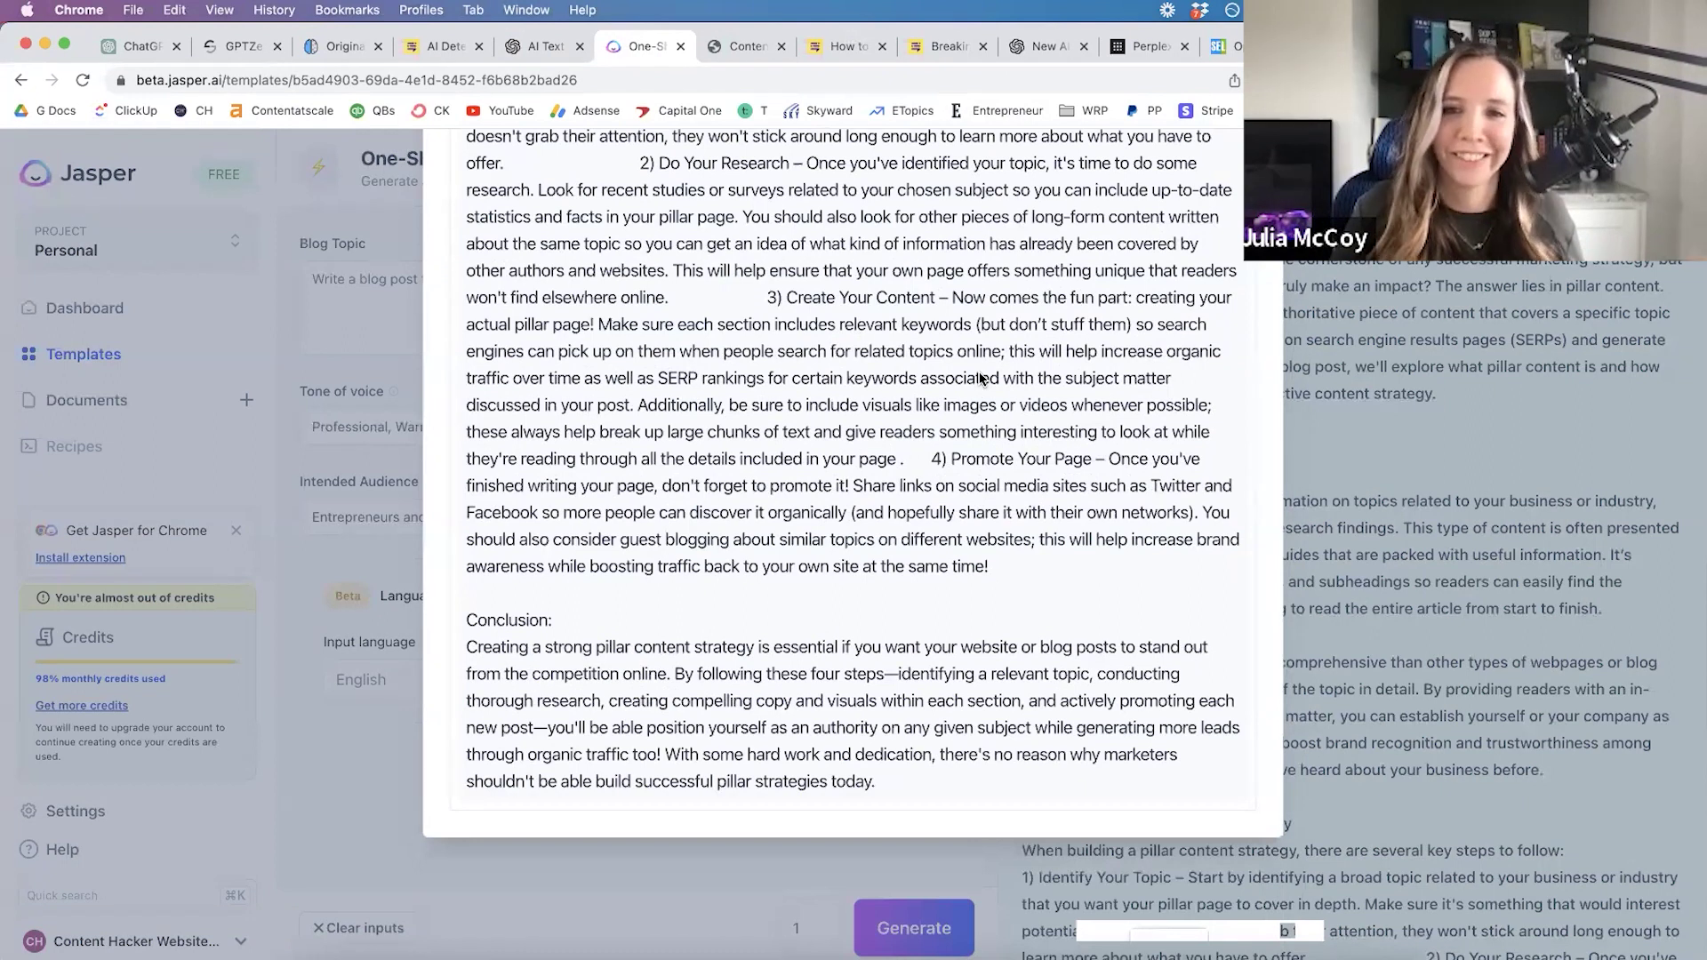
pyautogui.scroll(8, 980, 379)
pyautogui.scroll(3, 980, 379)
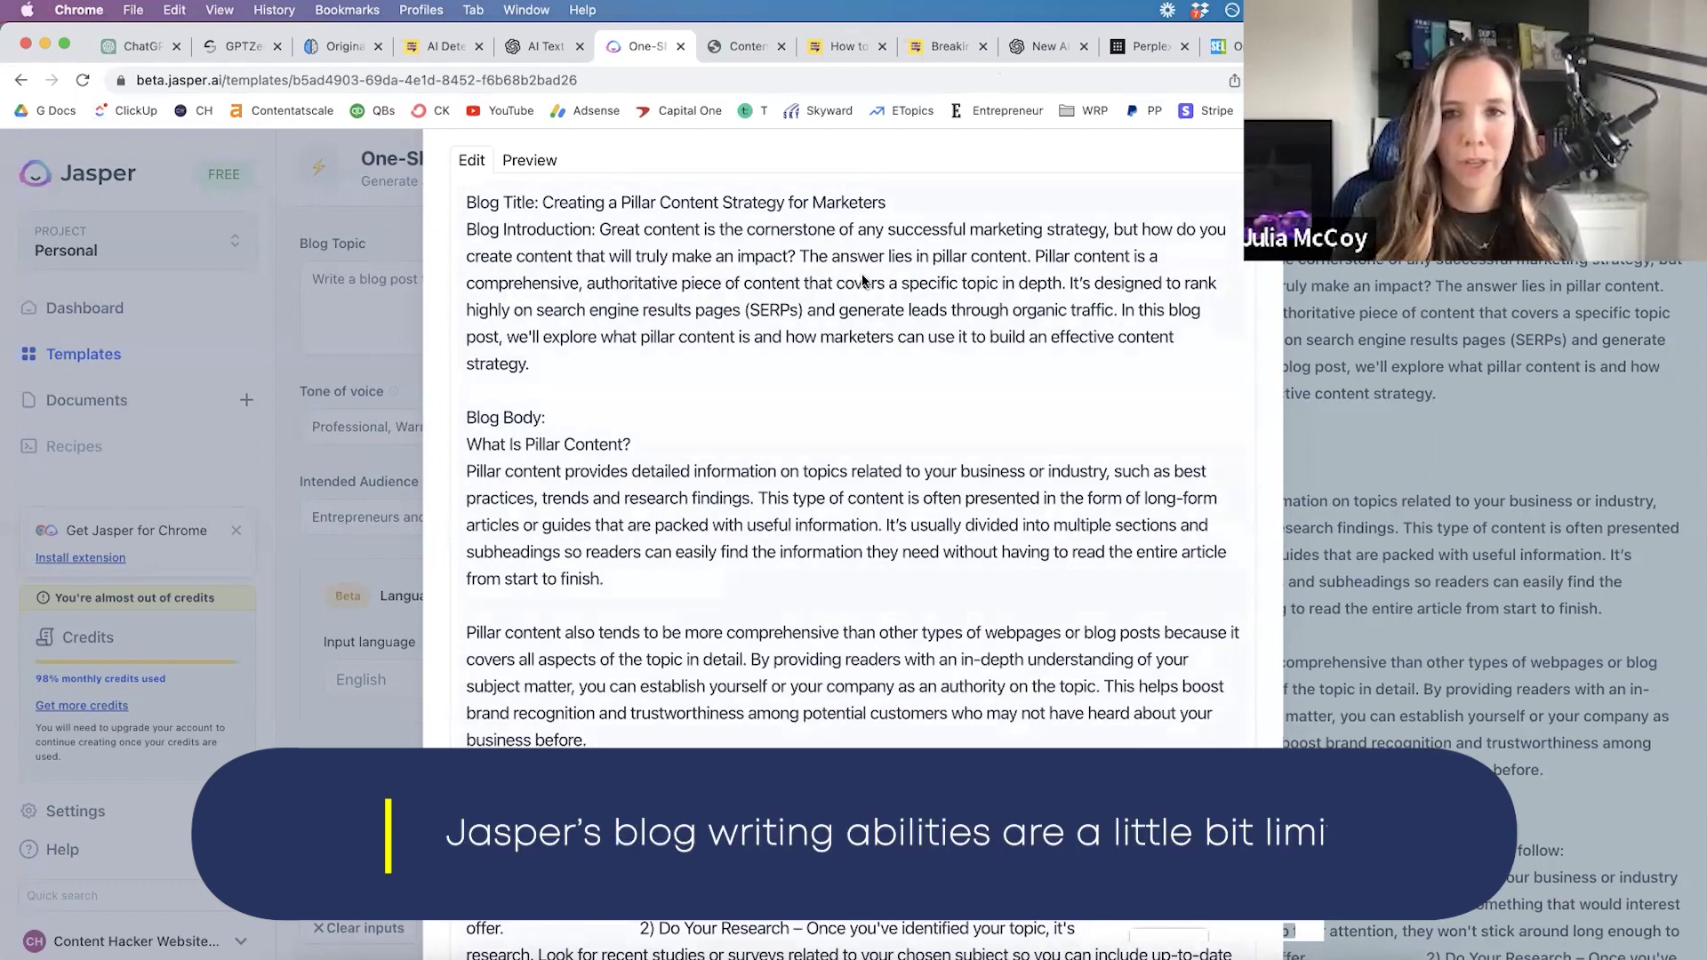
pyautogui.scroll(1, 863, 281)
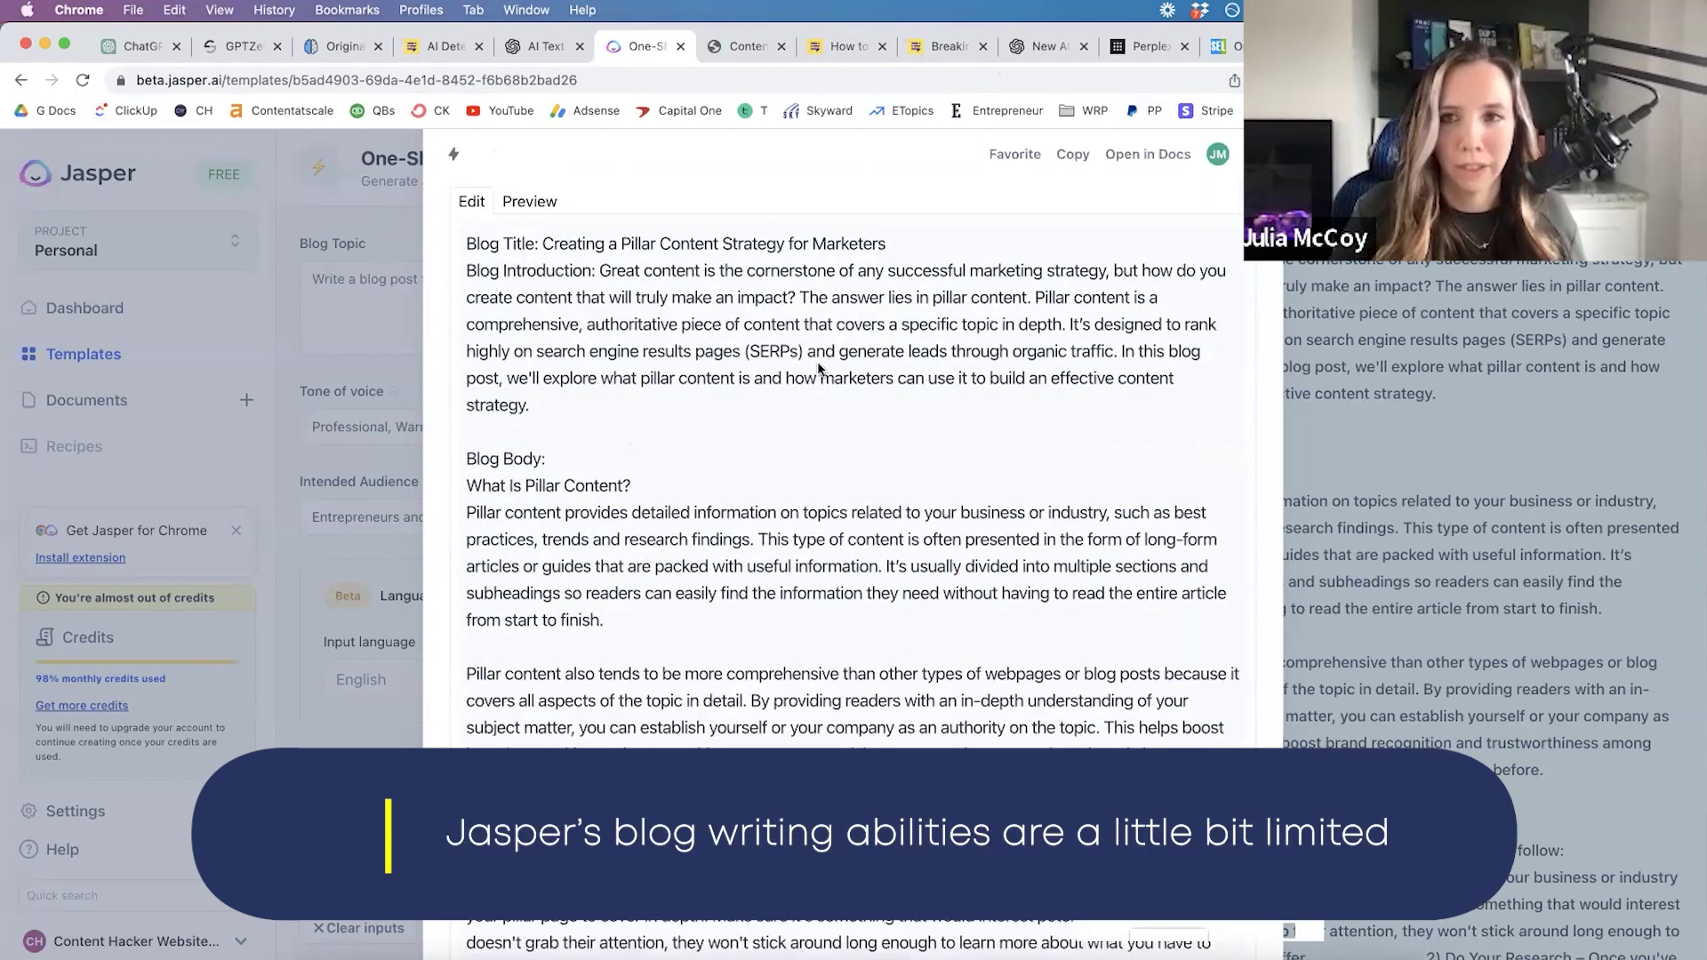
pyautogui.click(583, 37)
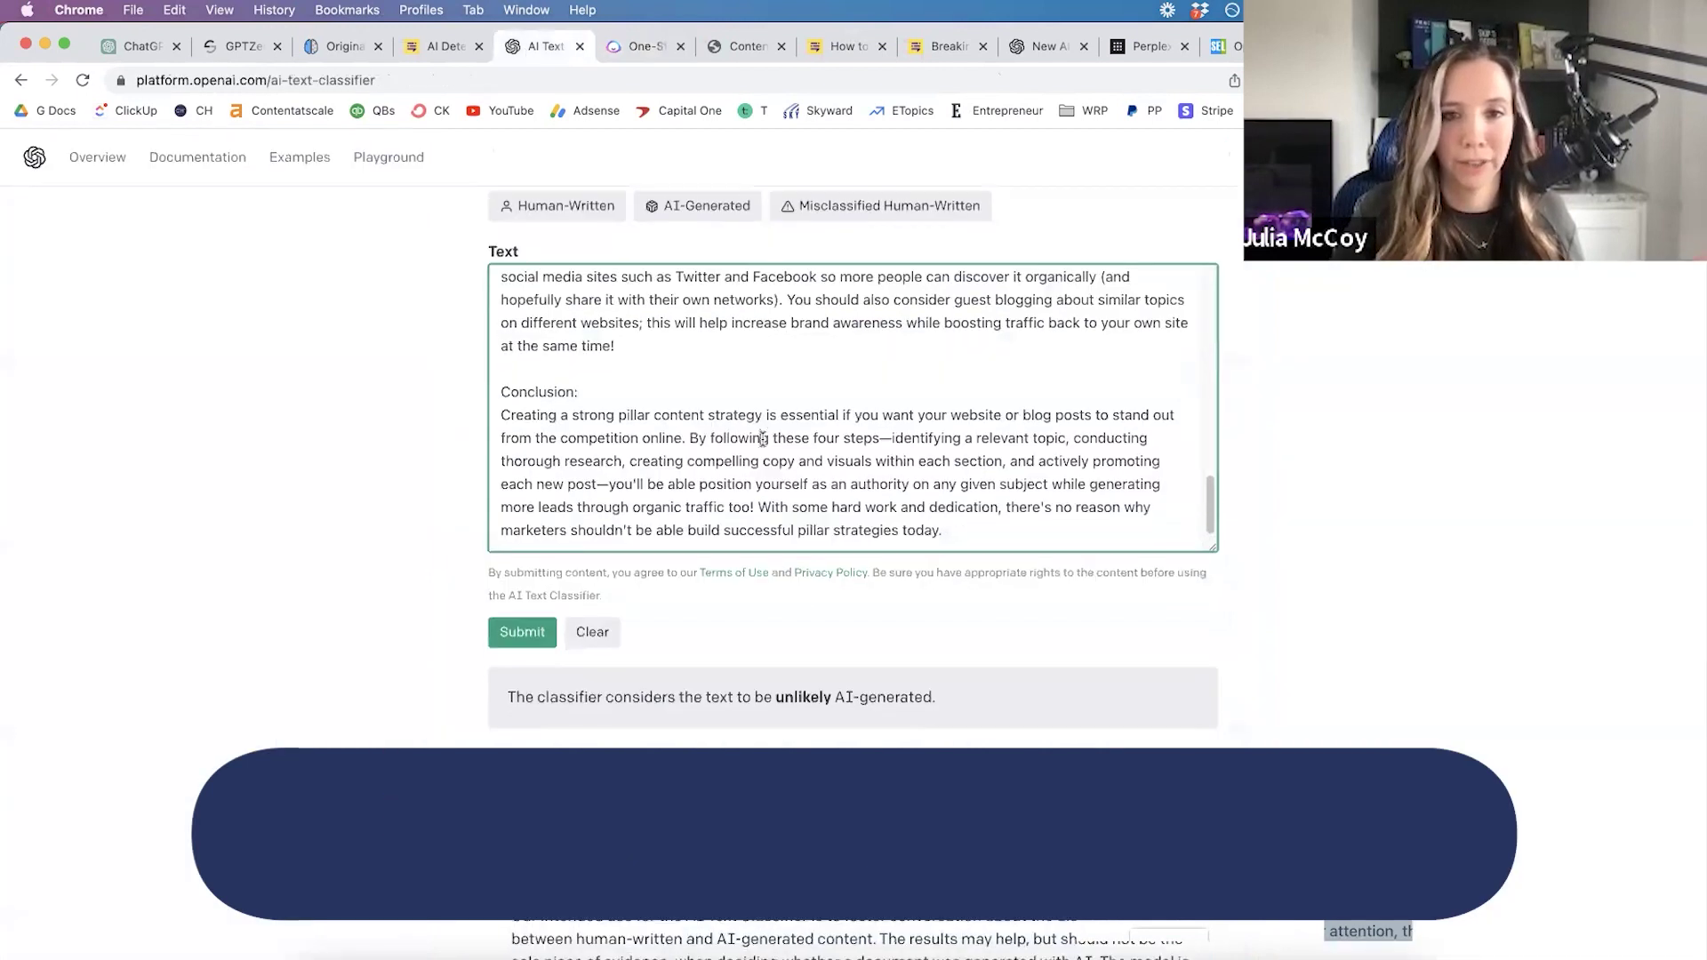
pyautogui.scroll(-1, 875, 647)
pyautogui.moveTo(946, 650); pyautogui.dragTo(776, 650)
pyautogui.click(776, 650)
pyautogui.scroll(10, 776, 649)
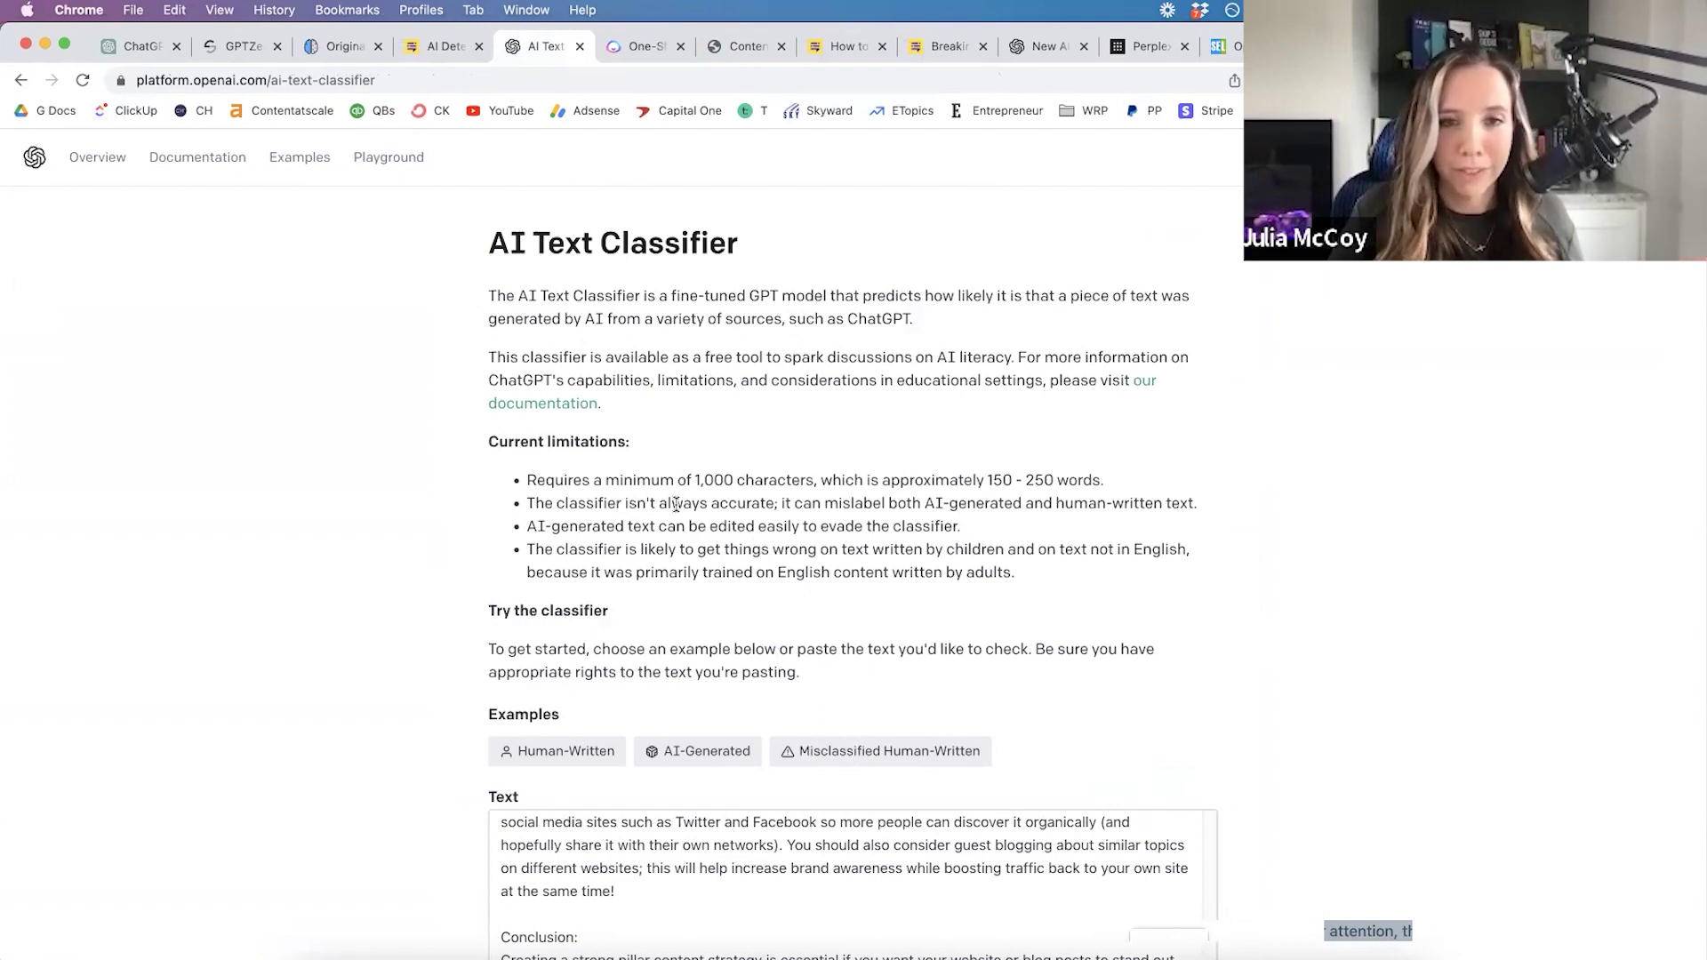
pyautogui.moveTo(627, 503); pyautogui.dragTo(1310, 496)
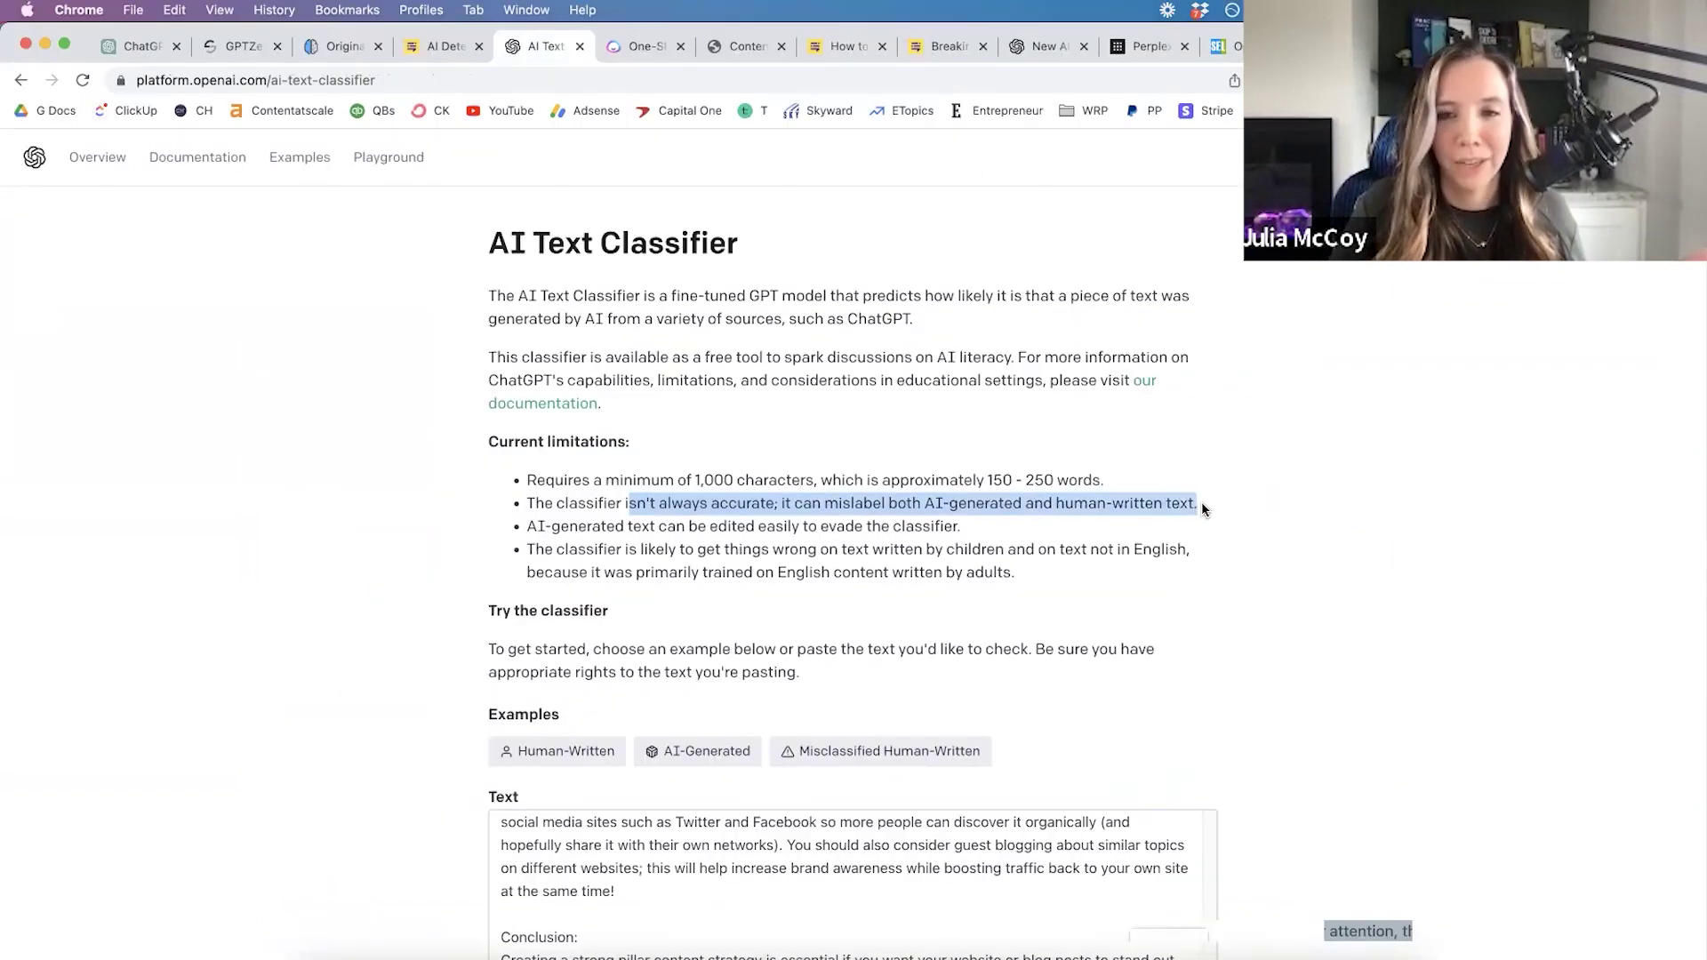
pyautogui.click(1144, 495)
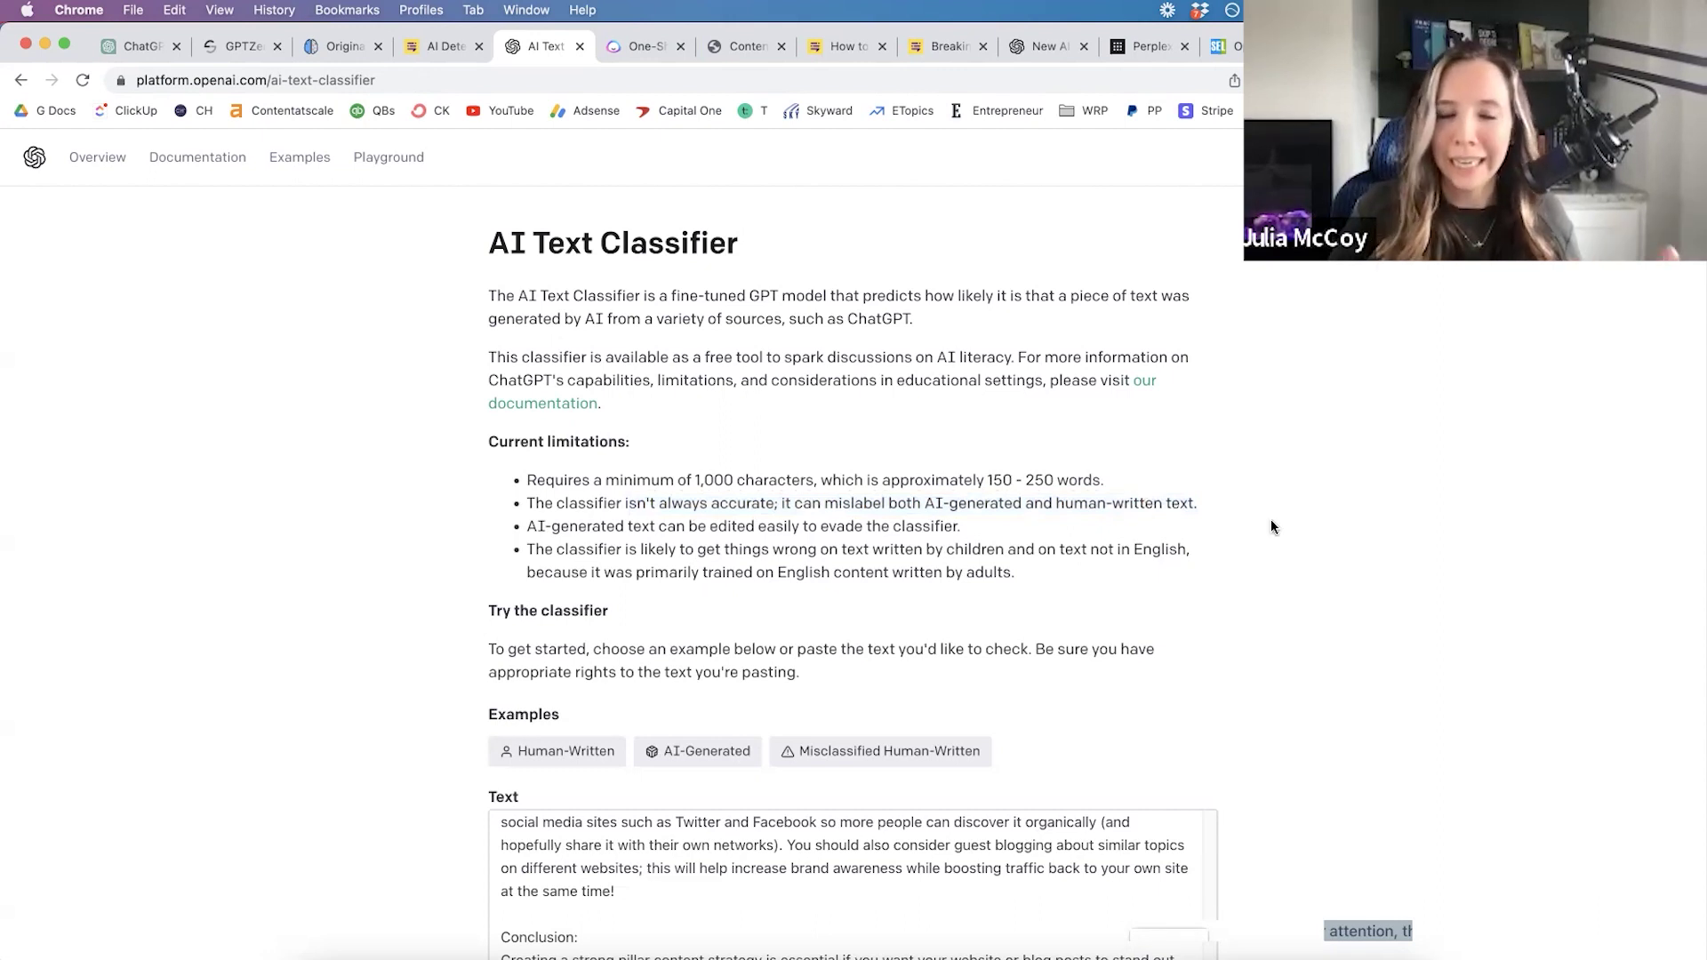
pyautogui.scroll(-4, 1271, 527)
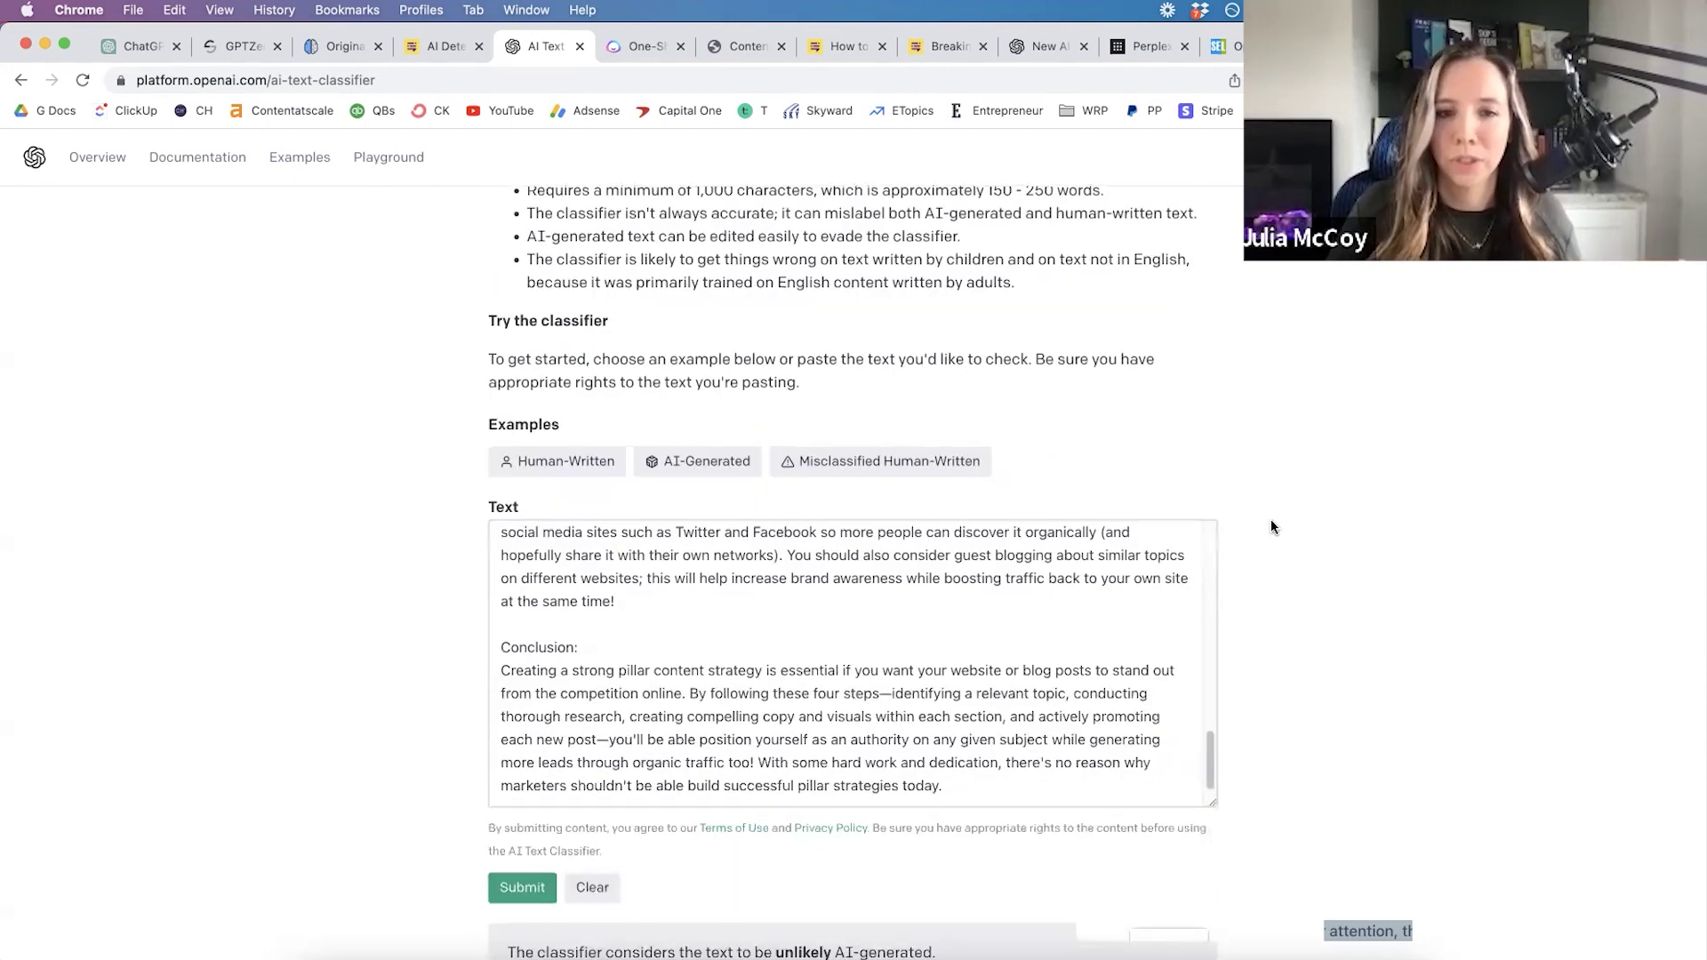
pyautogui.scroll(-1, 1271, 523)
pyautogui.moveTo(944, 883); pyautogui.dragTo(509, 877)
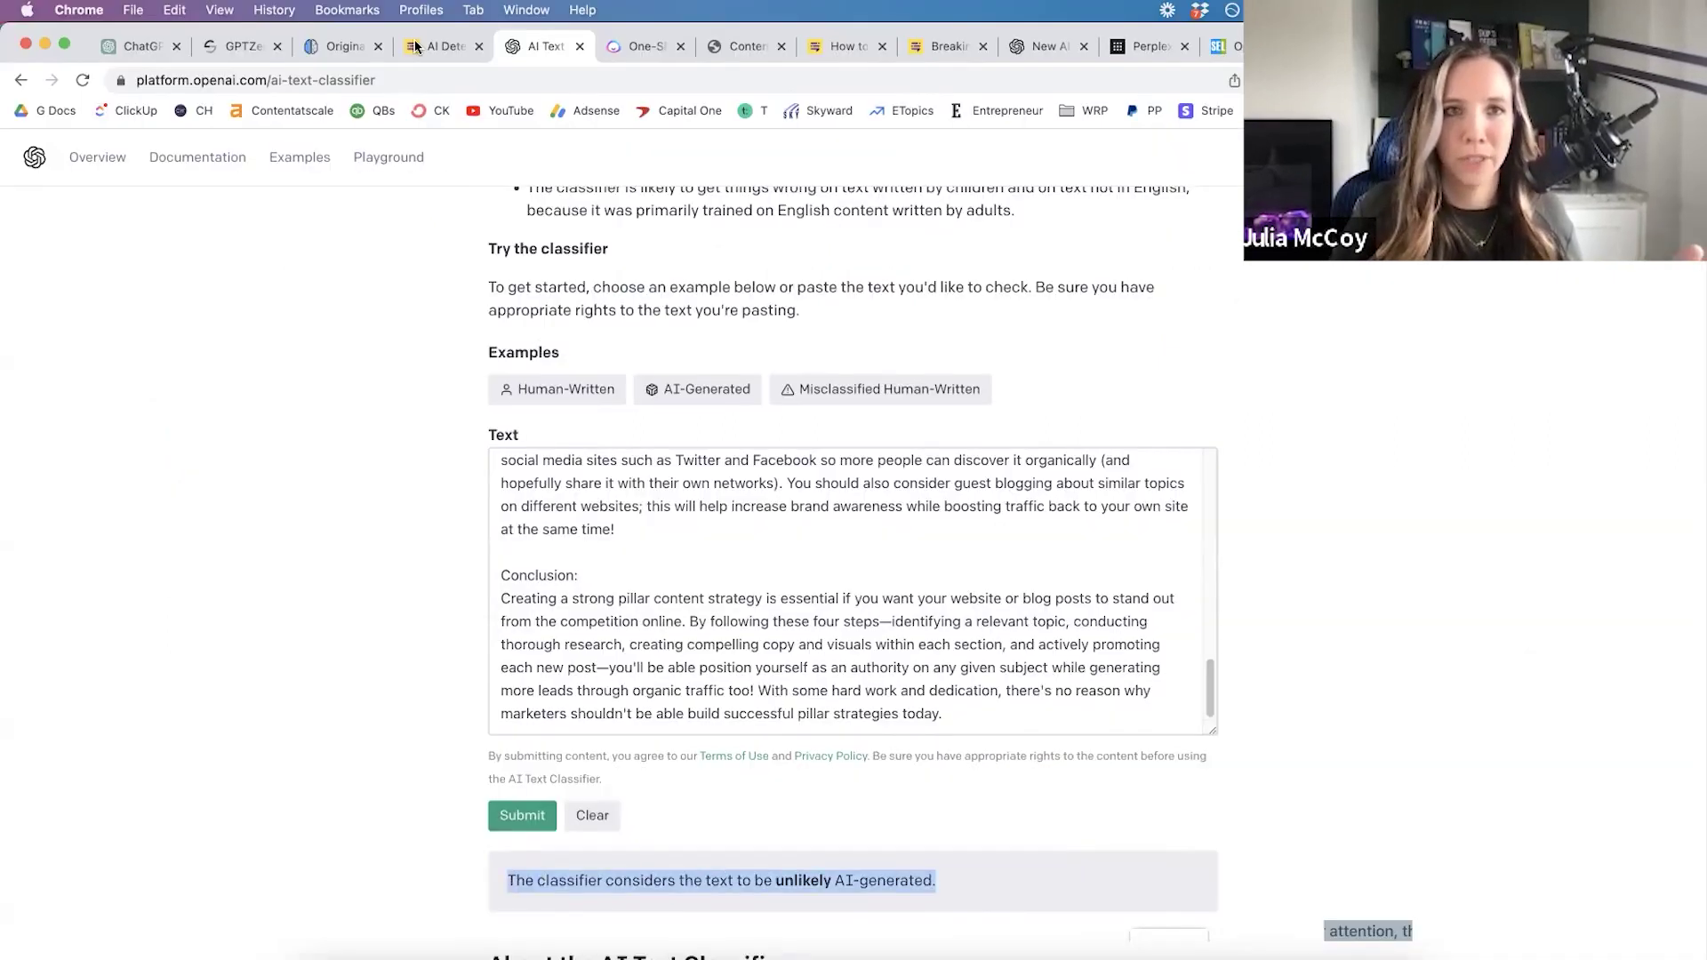
# - Switch to the Originality.ai detection results tab
pyautogui.click(356, 47)
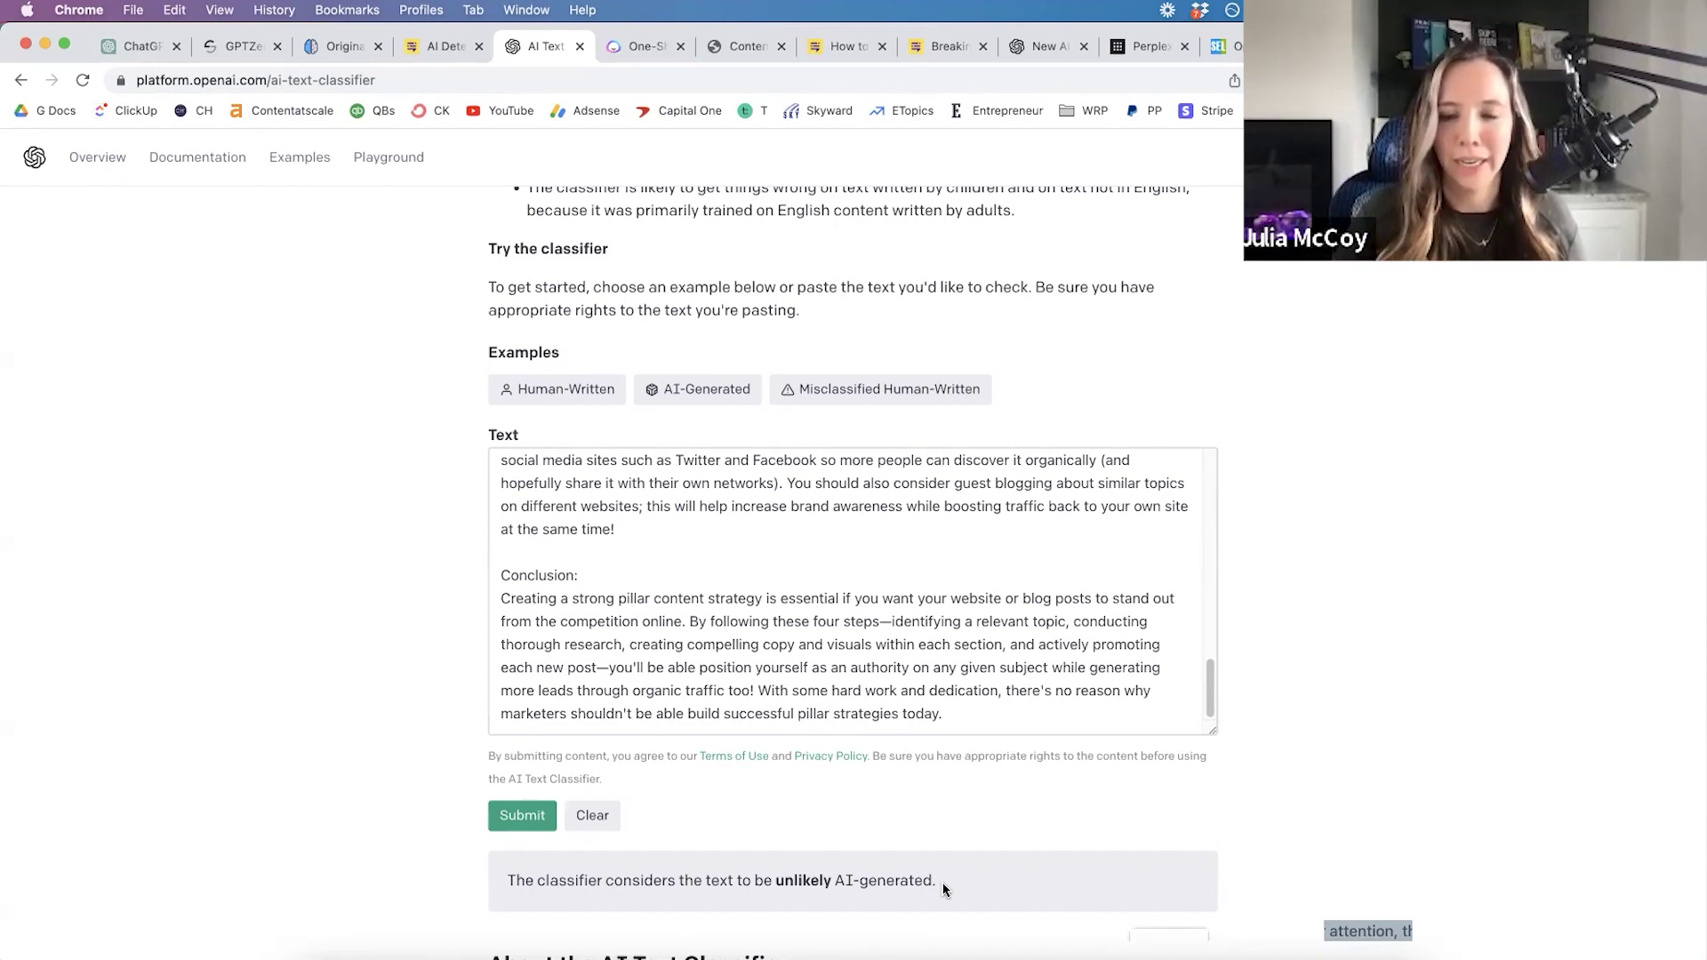
pyautogui.click(1257, 947)
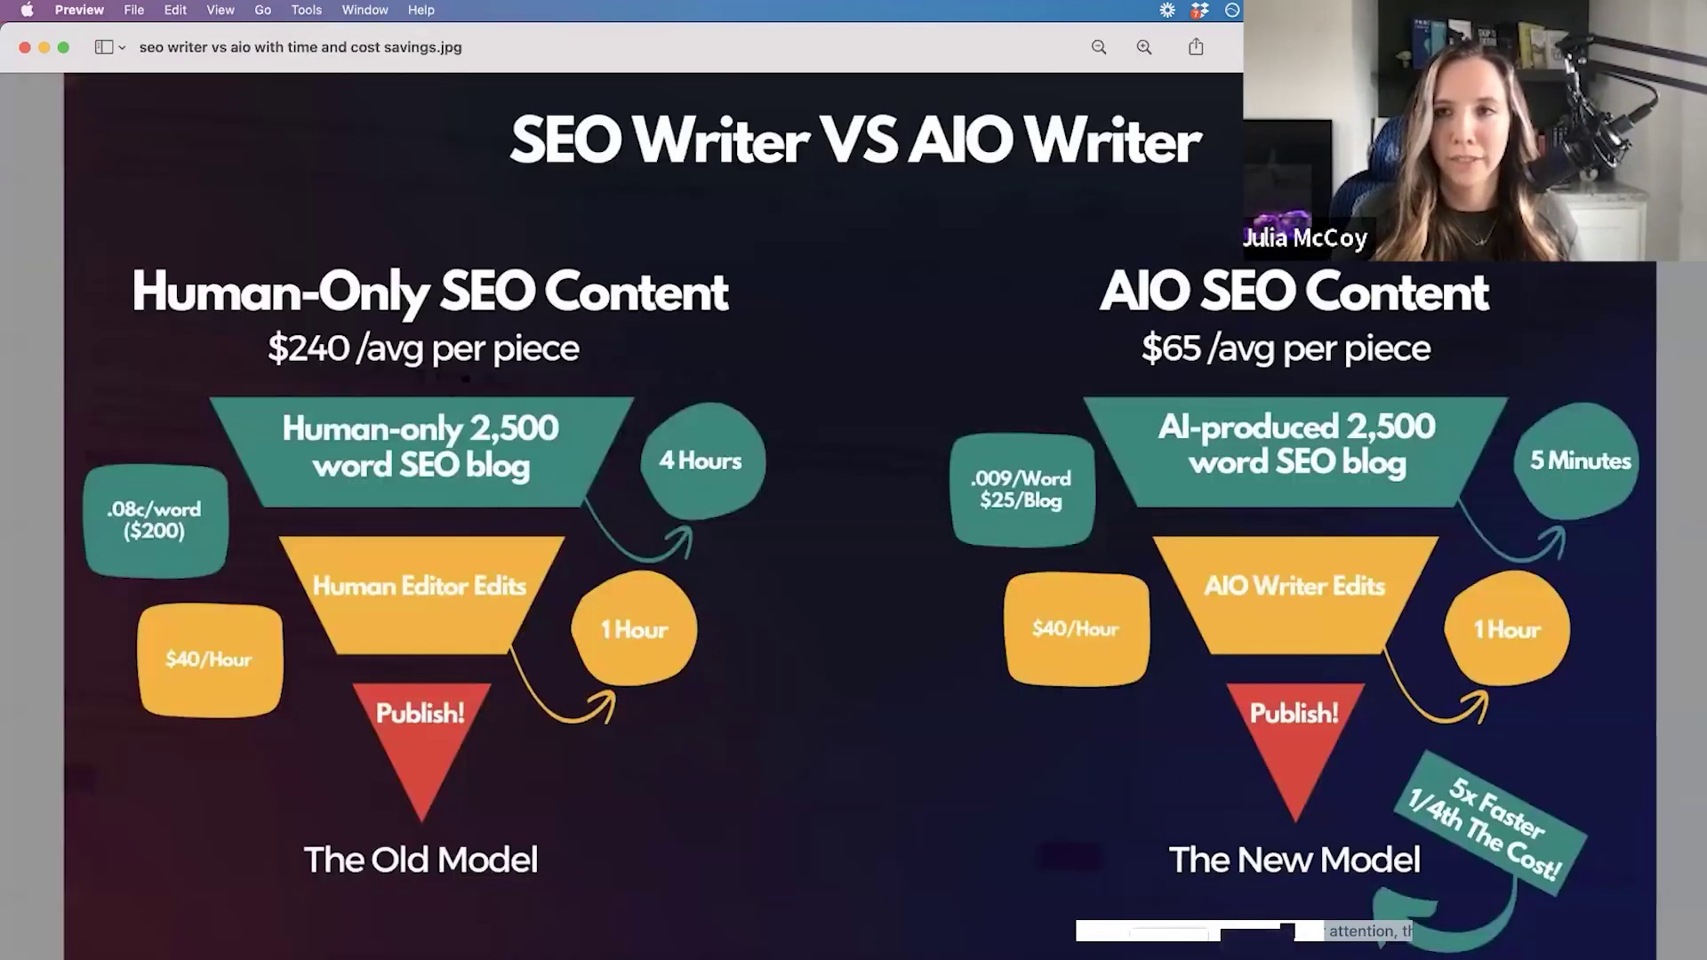